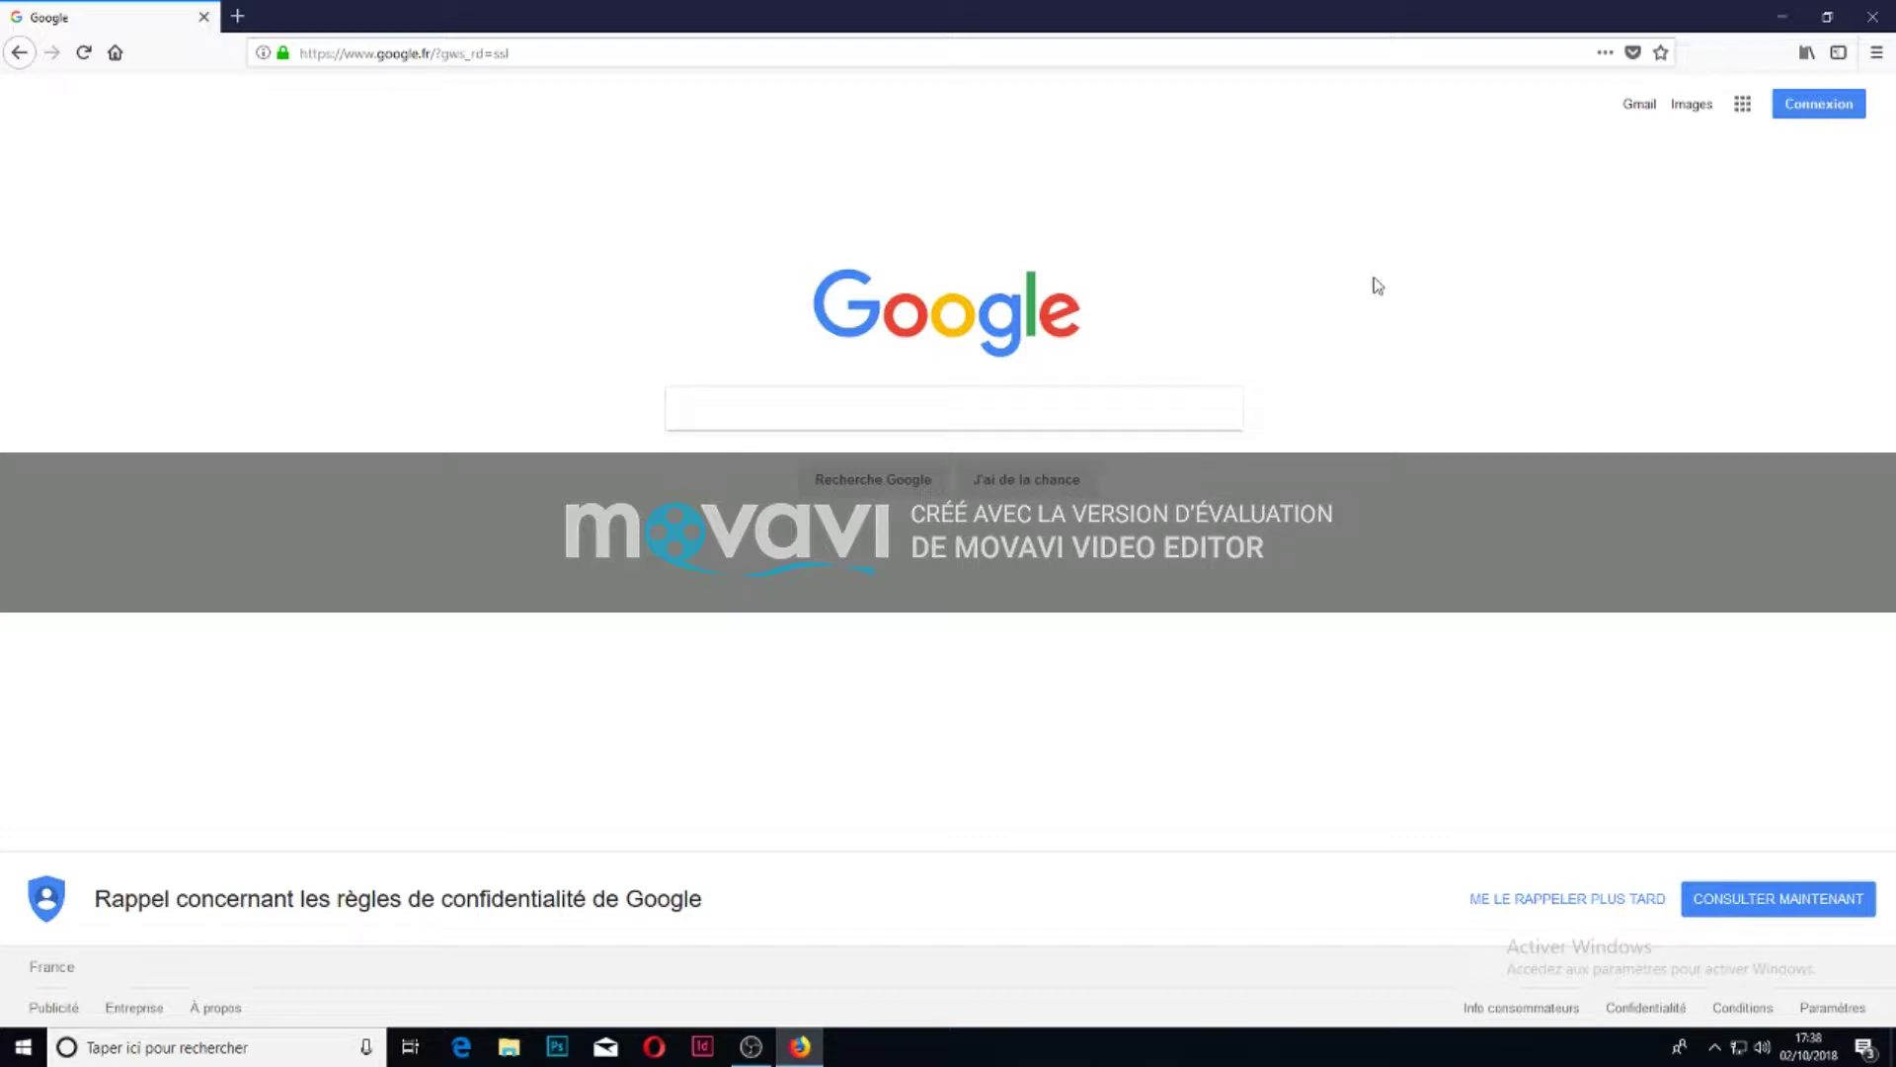
# - Search Google Images for "paysage d'arbres" and narrow the results to "automne"
pyautogui.click(1691, 106)
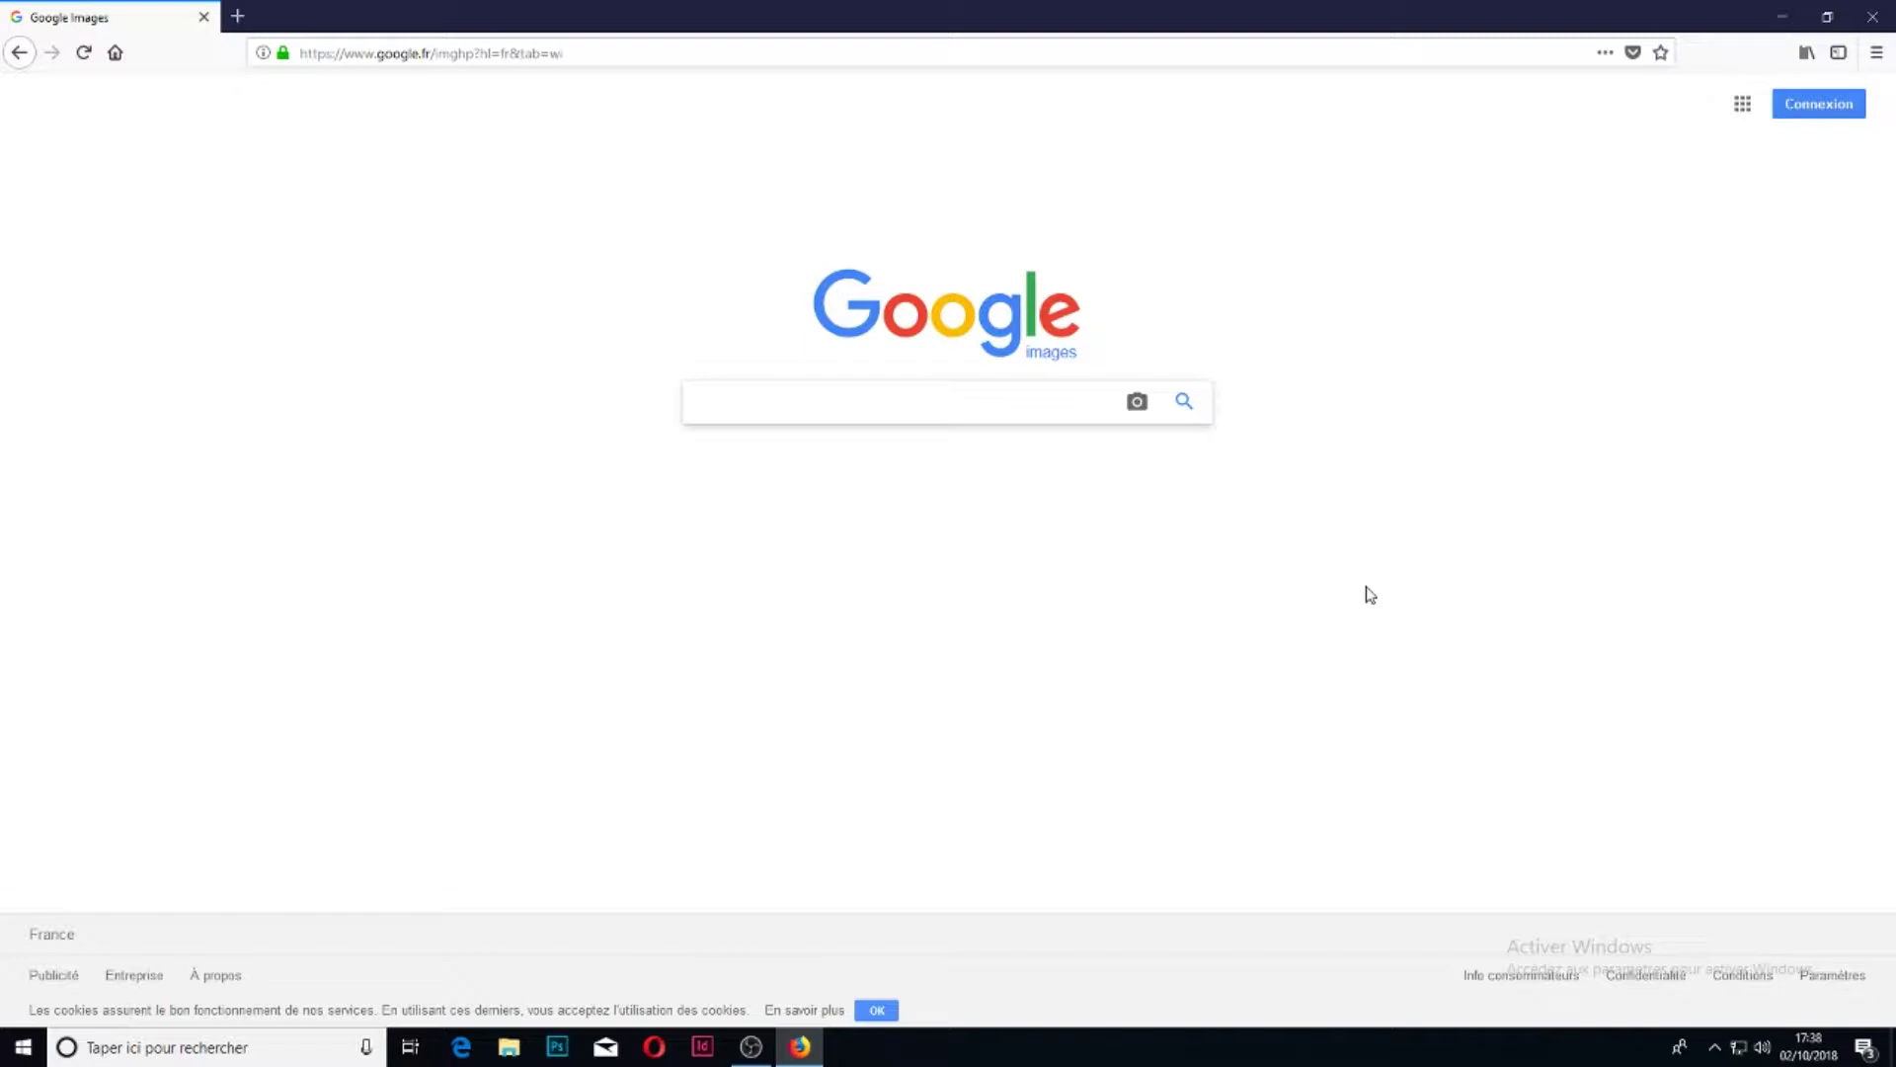
pyautogui.rightClick(1370, 594)
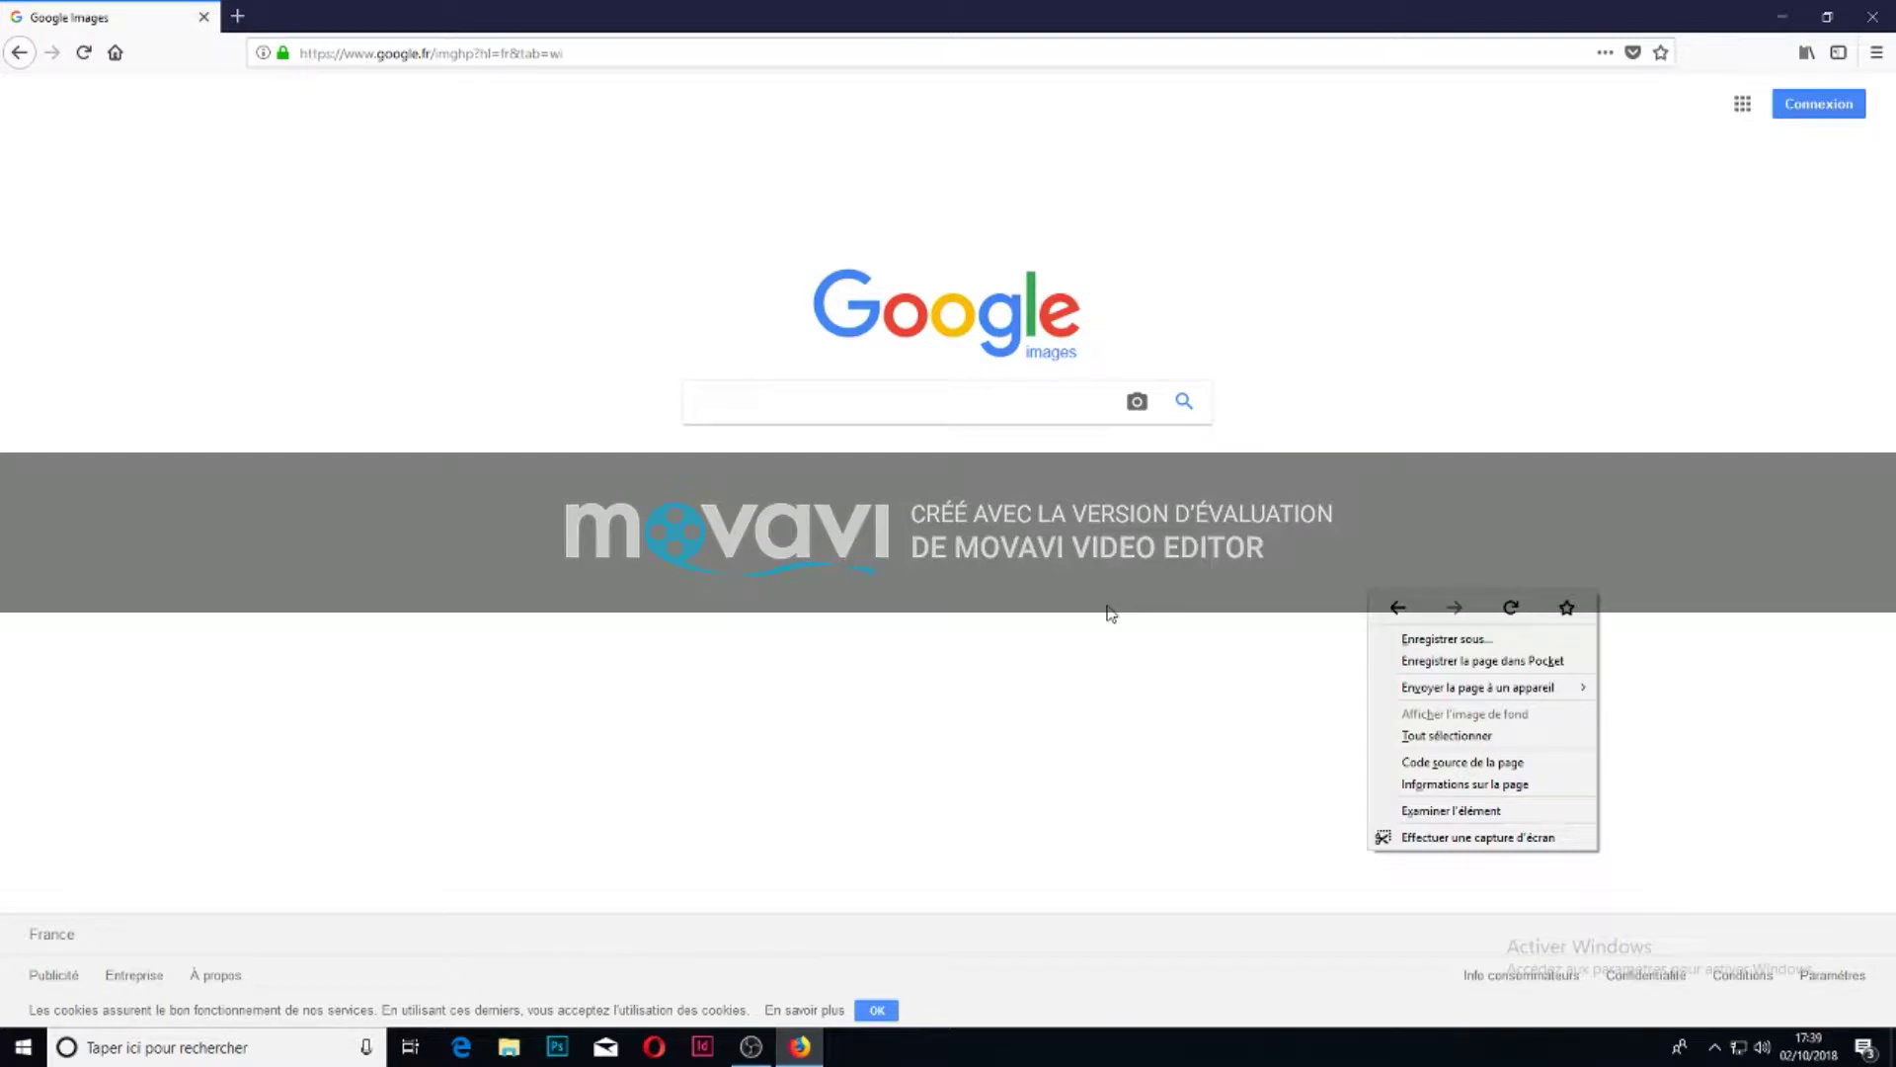
pyautogui.click(902, 413)
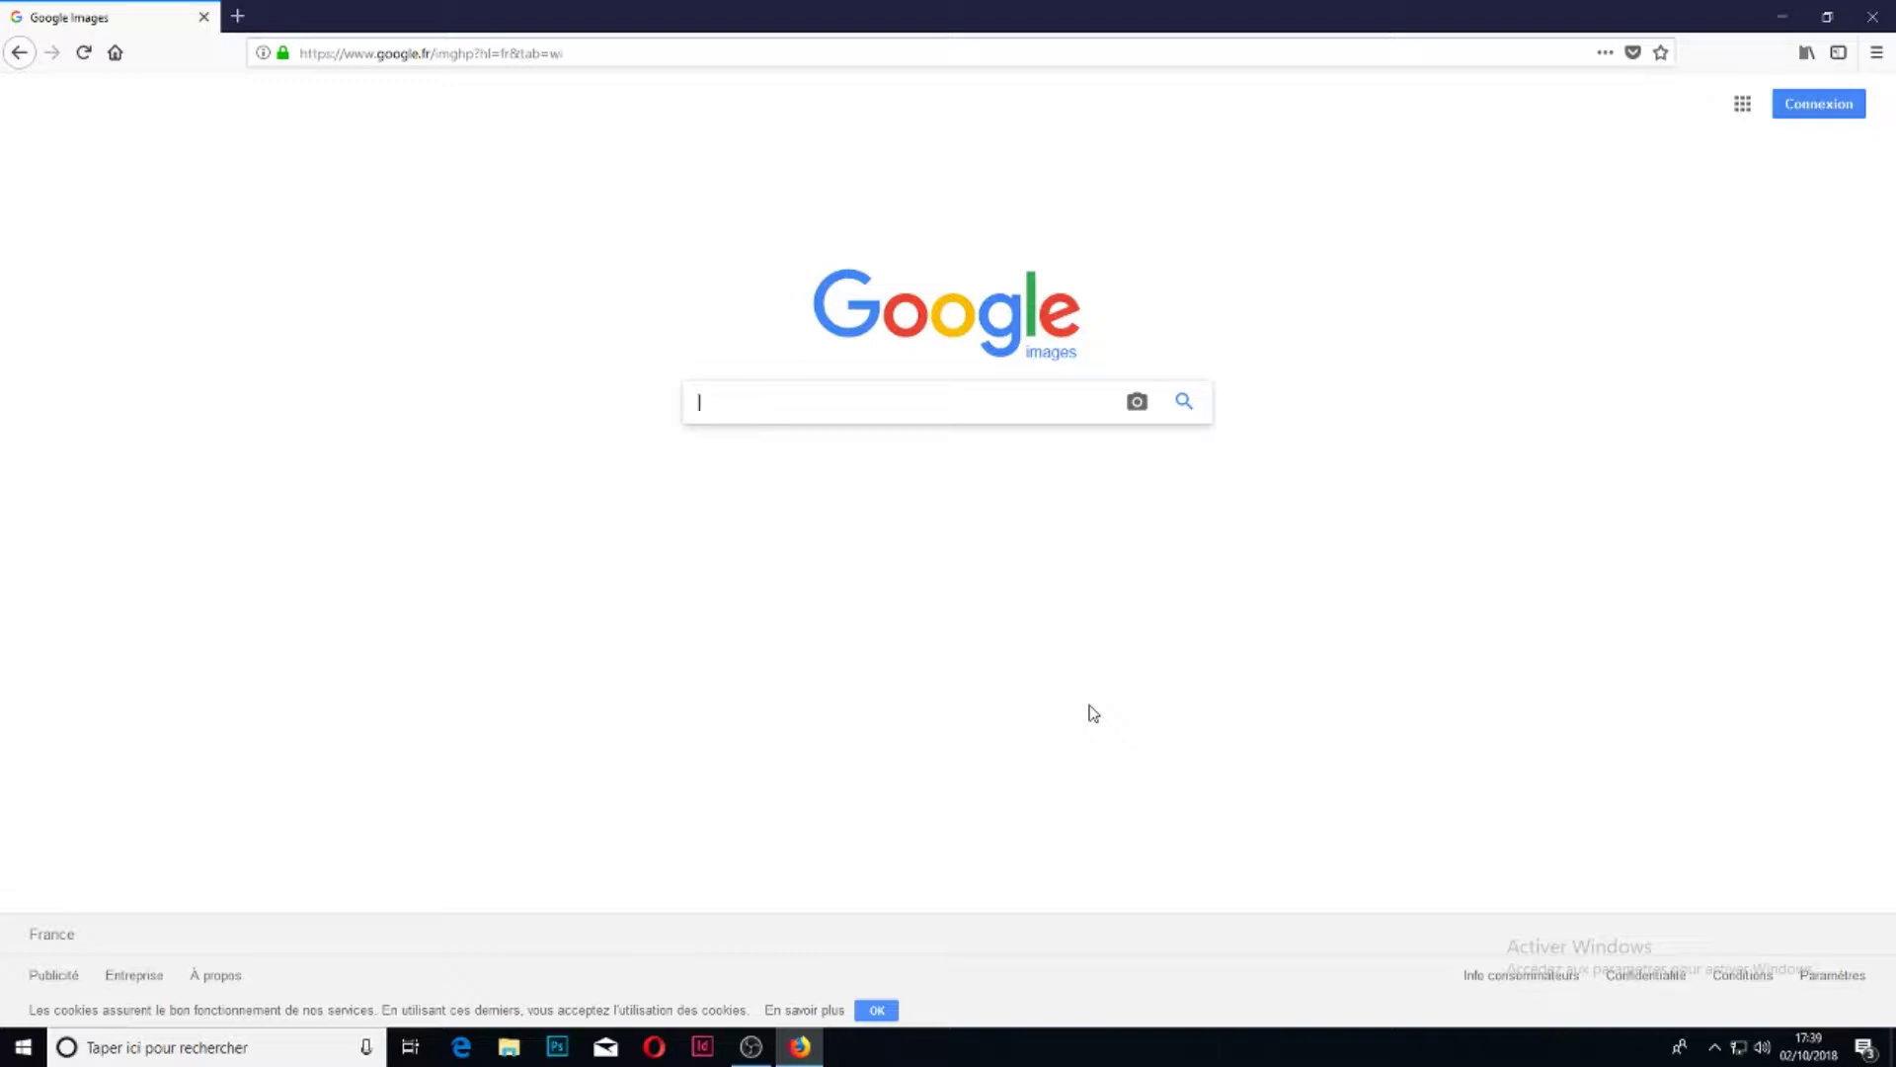
pyautogui.write("paysage d'")
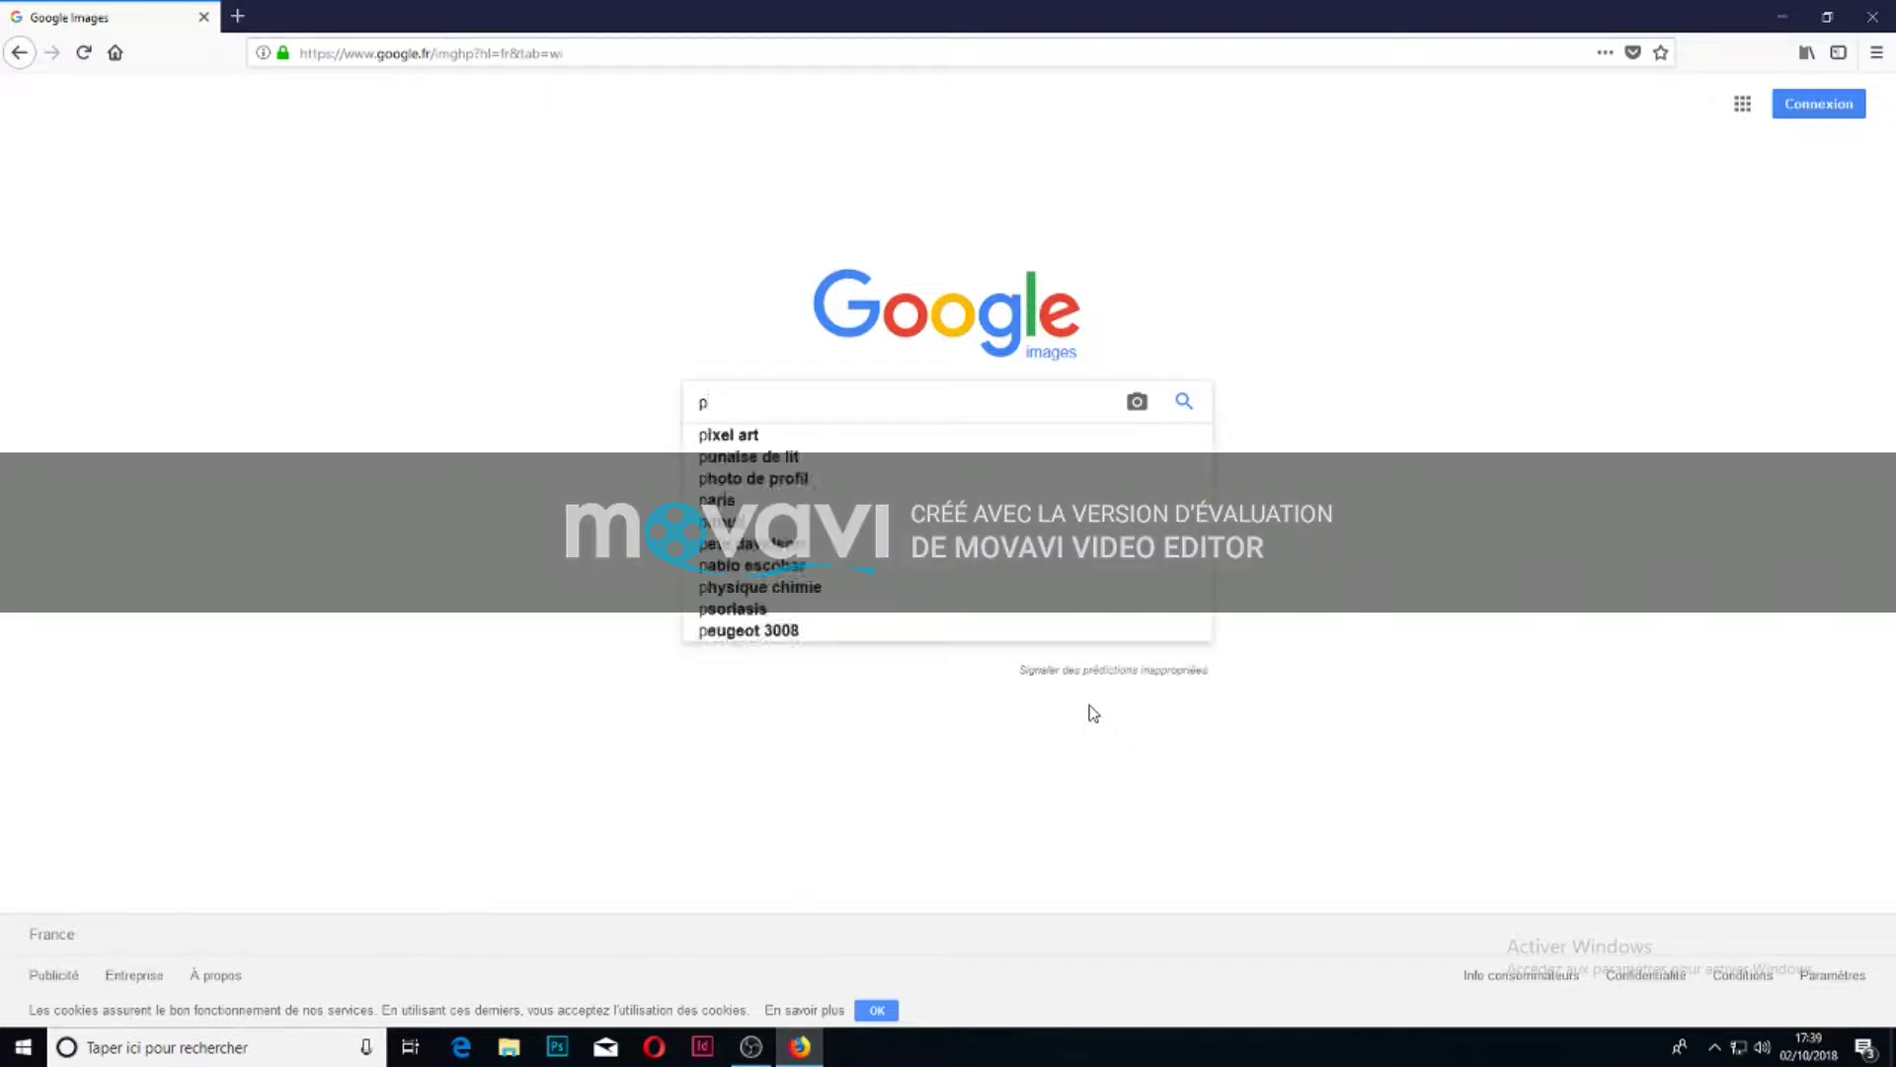
pyautogui.write('arbres')
pyautogui.press('Return')
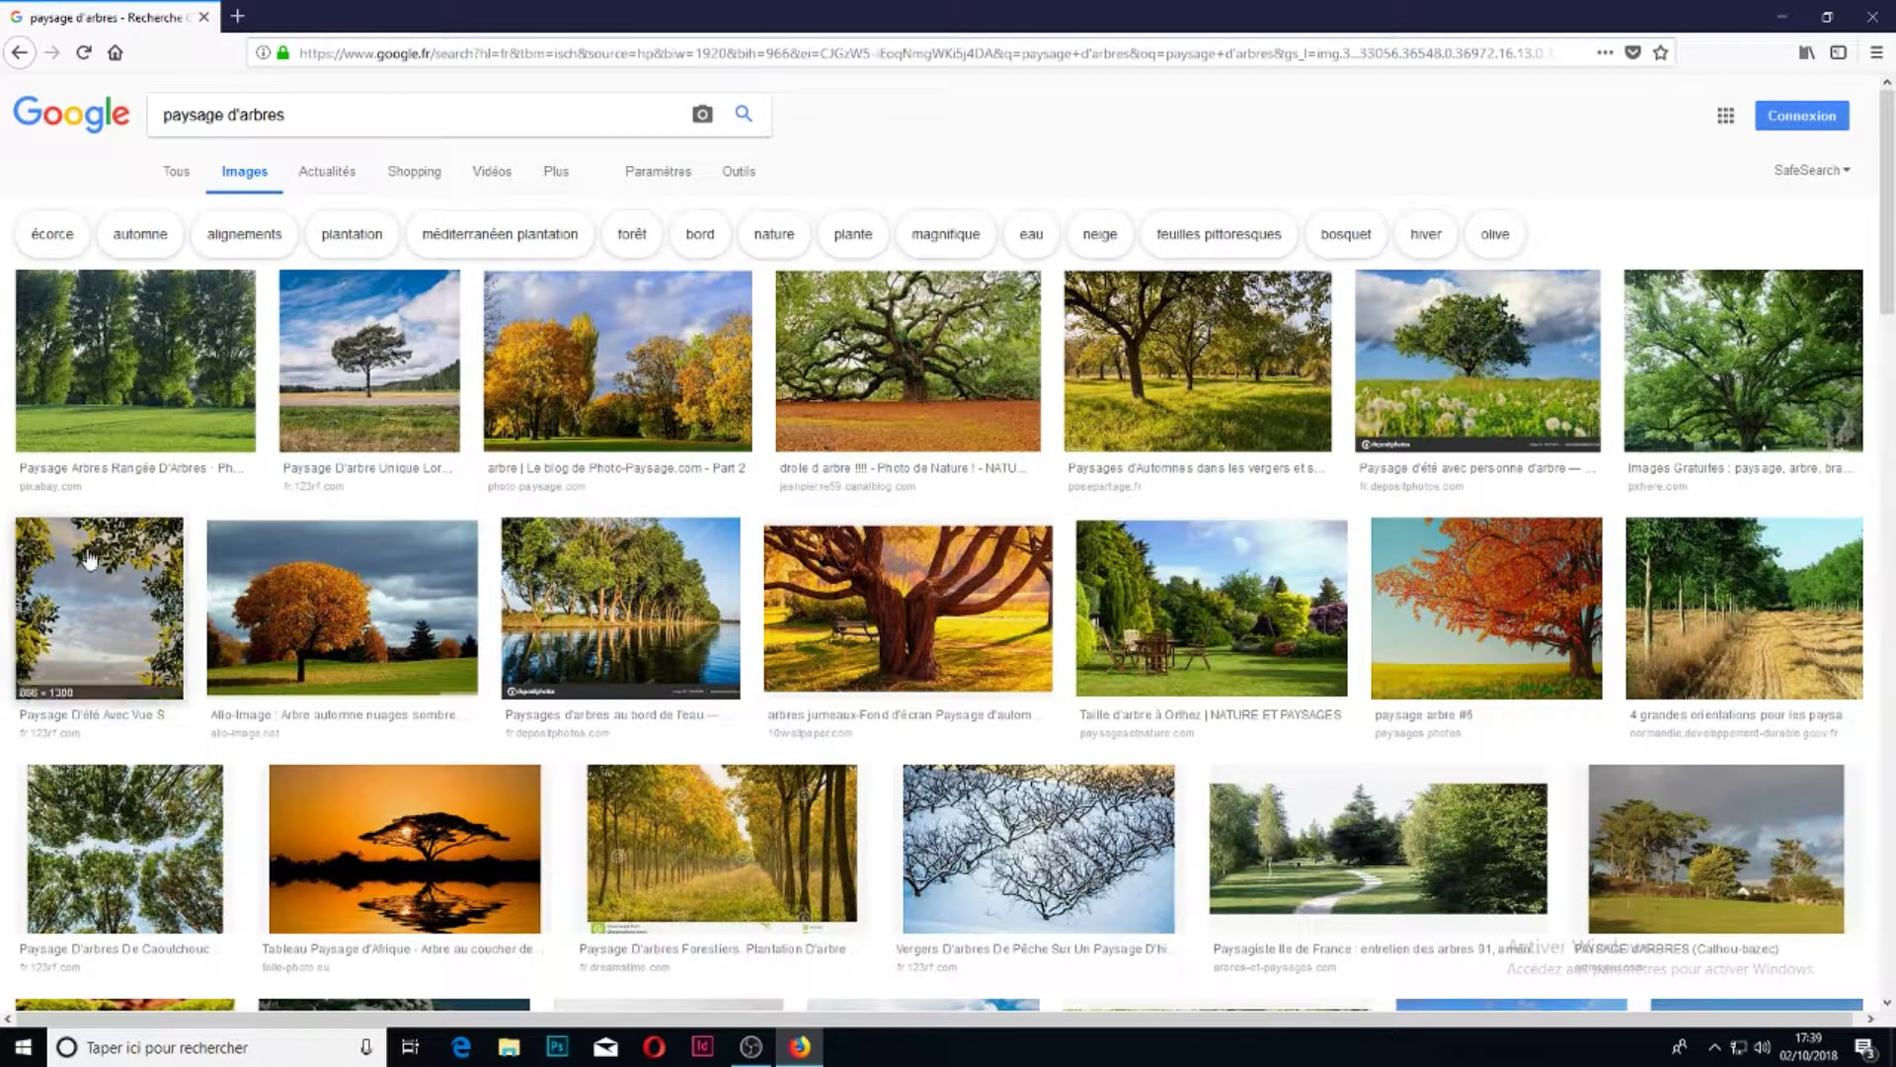
pyautogui.click(150, 257)
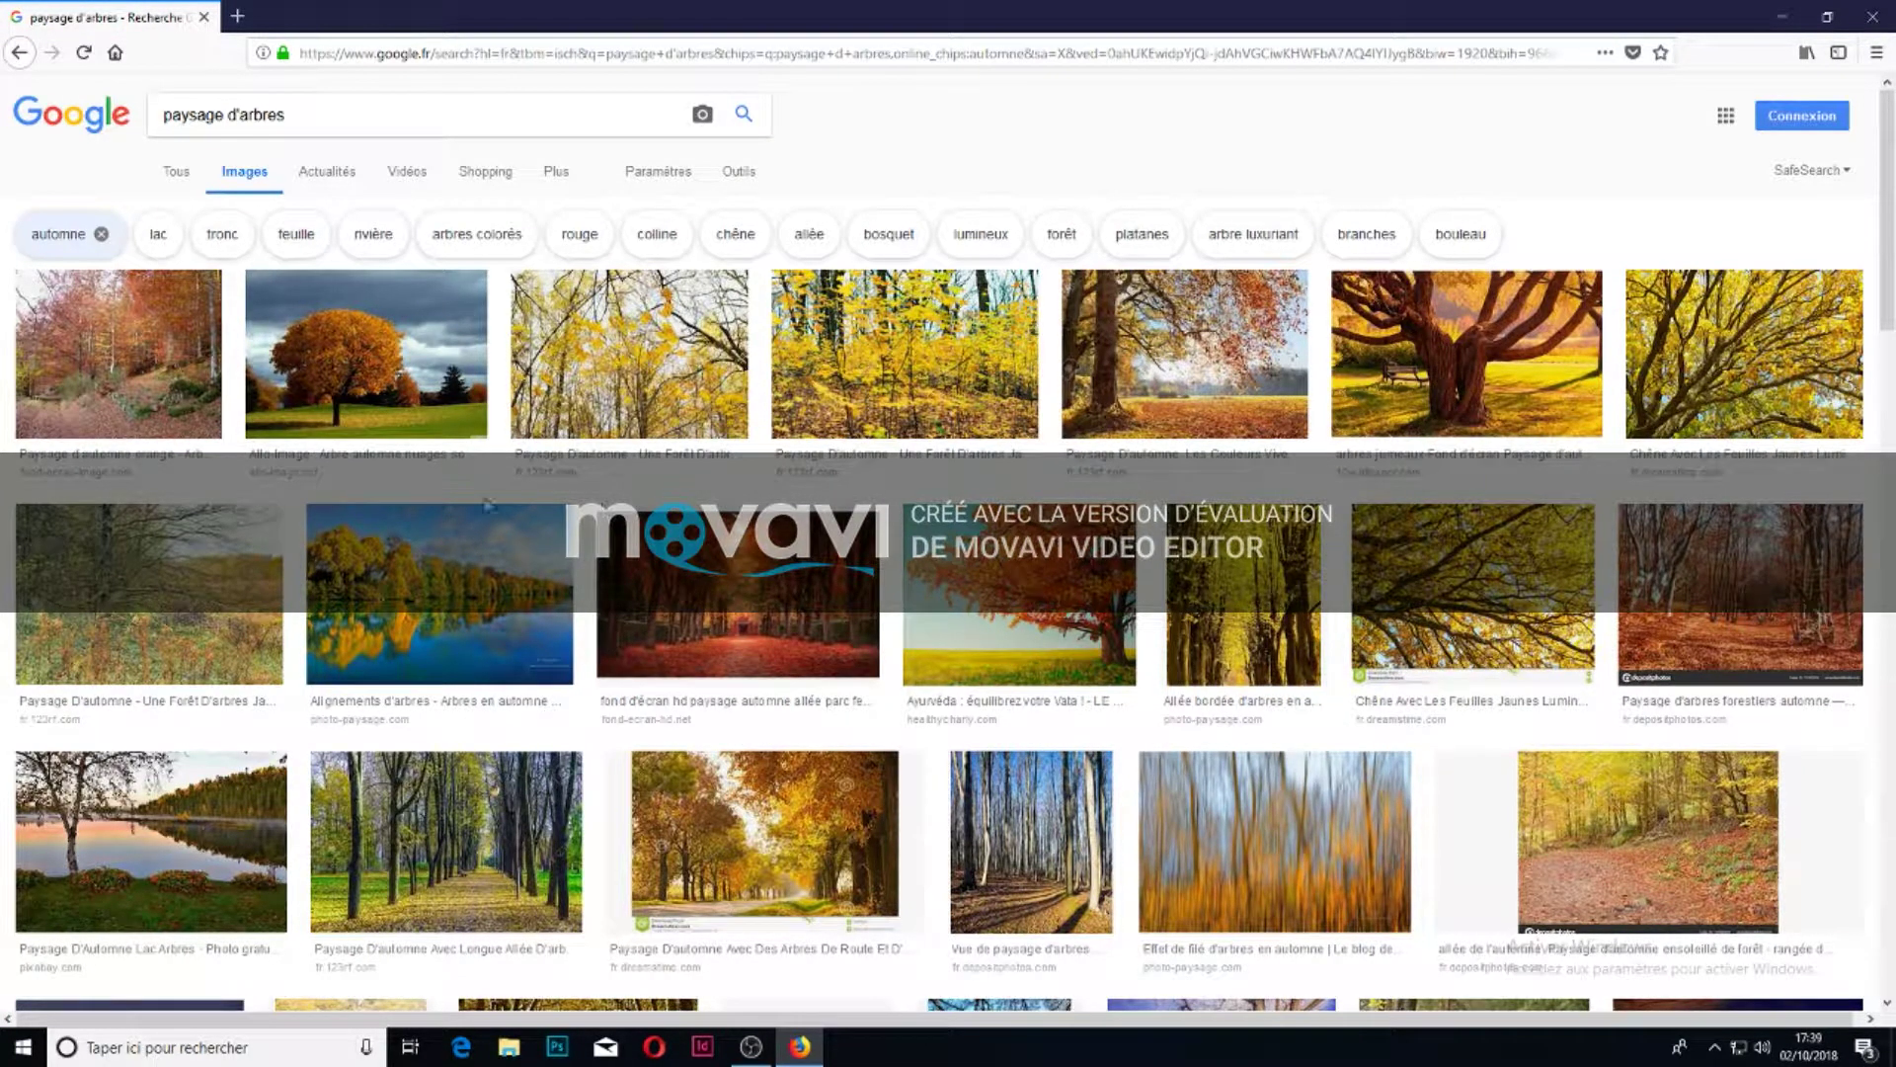
# - Open the autumn picture of the round orange tree under dark clouds and copy the image
pyautogui.click(408, 403)
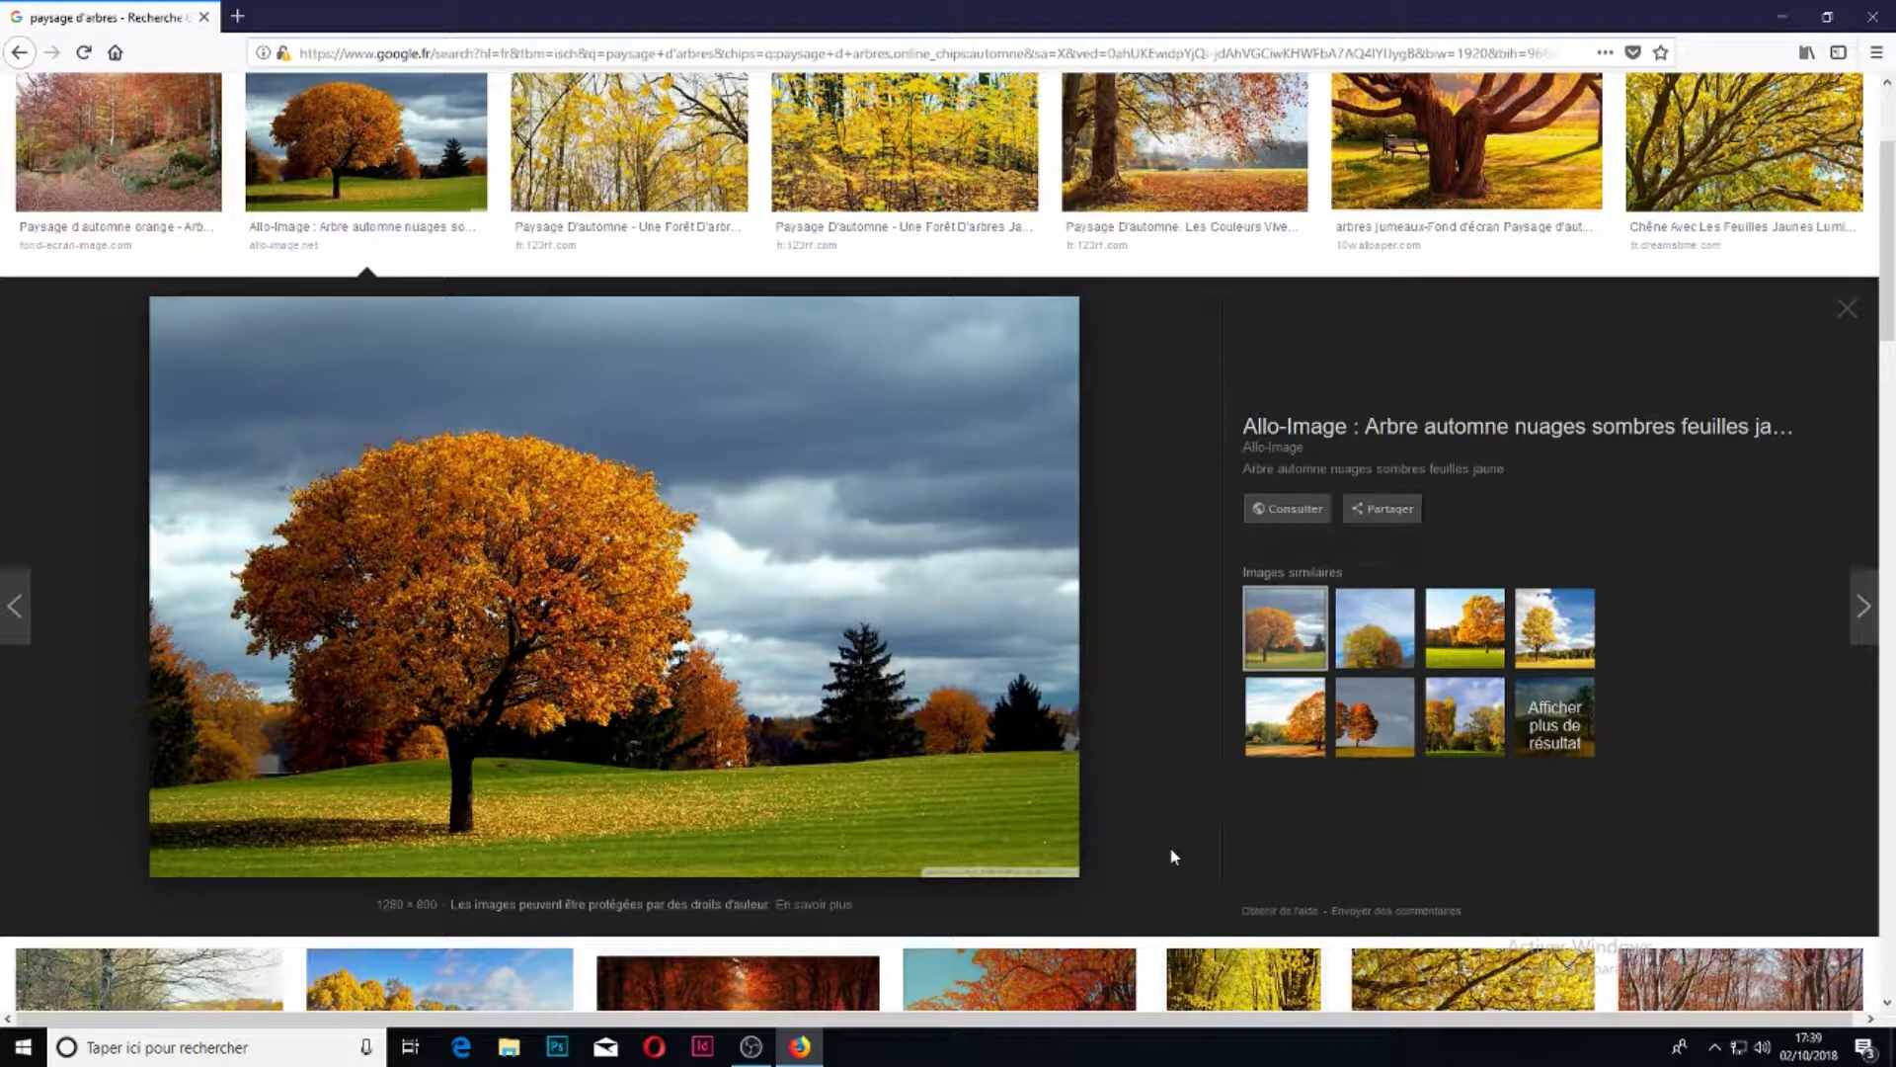
pyautogui.rightClick(687, 512)
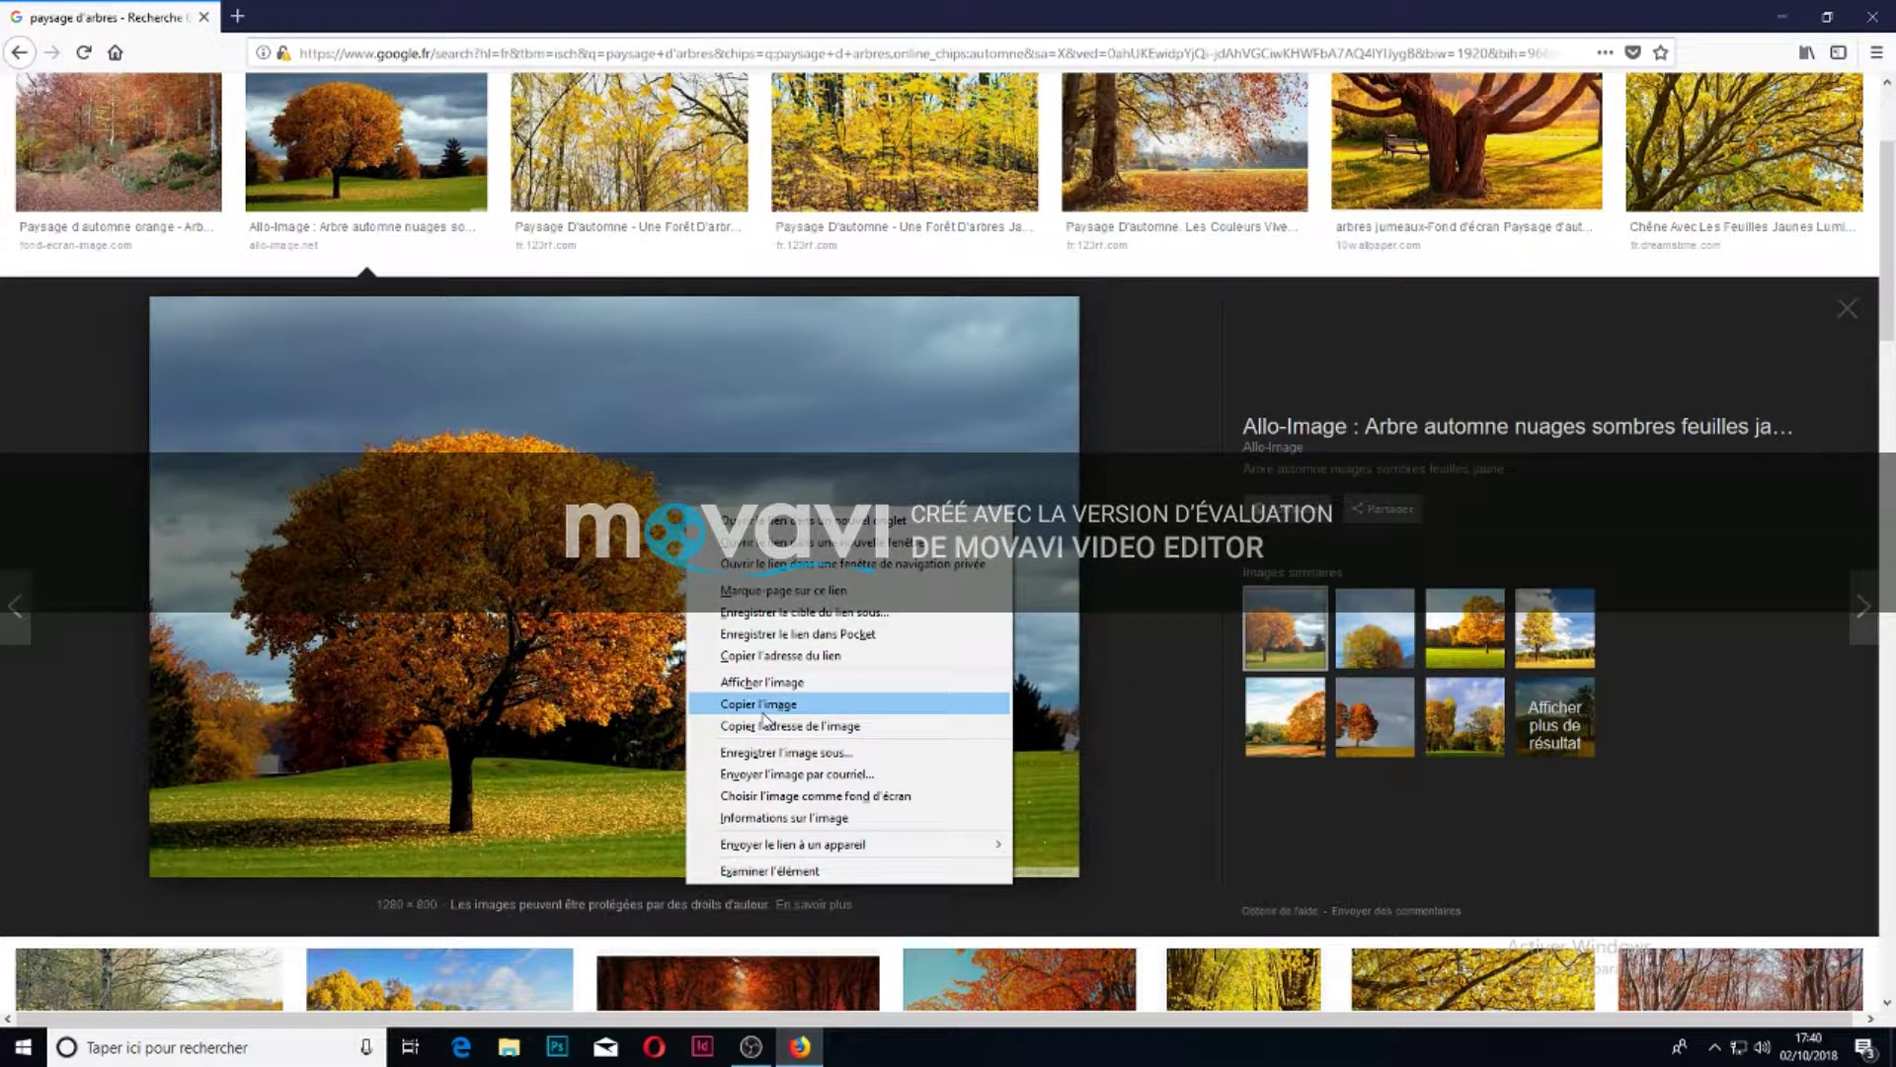
pyautogui.click(763, 709)
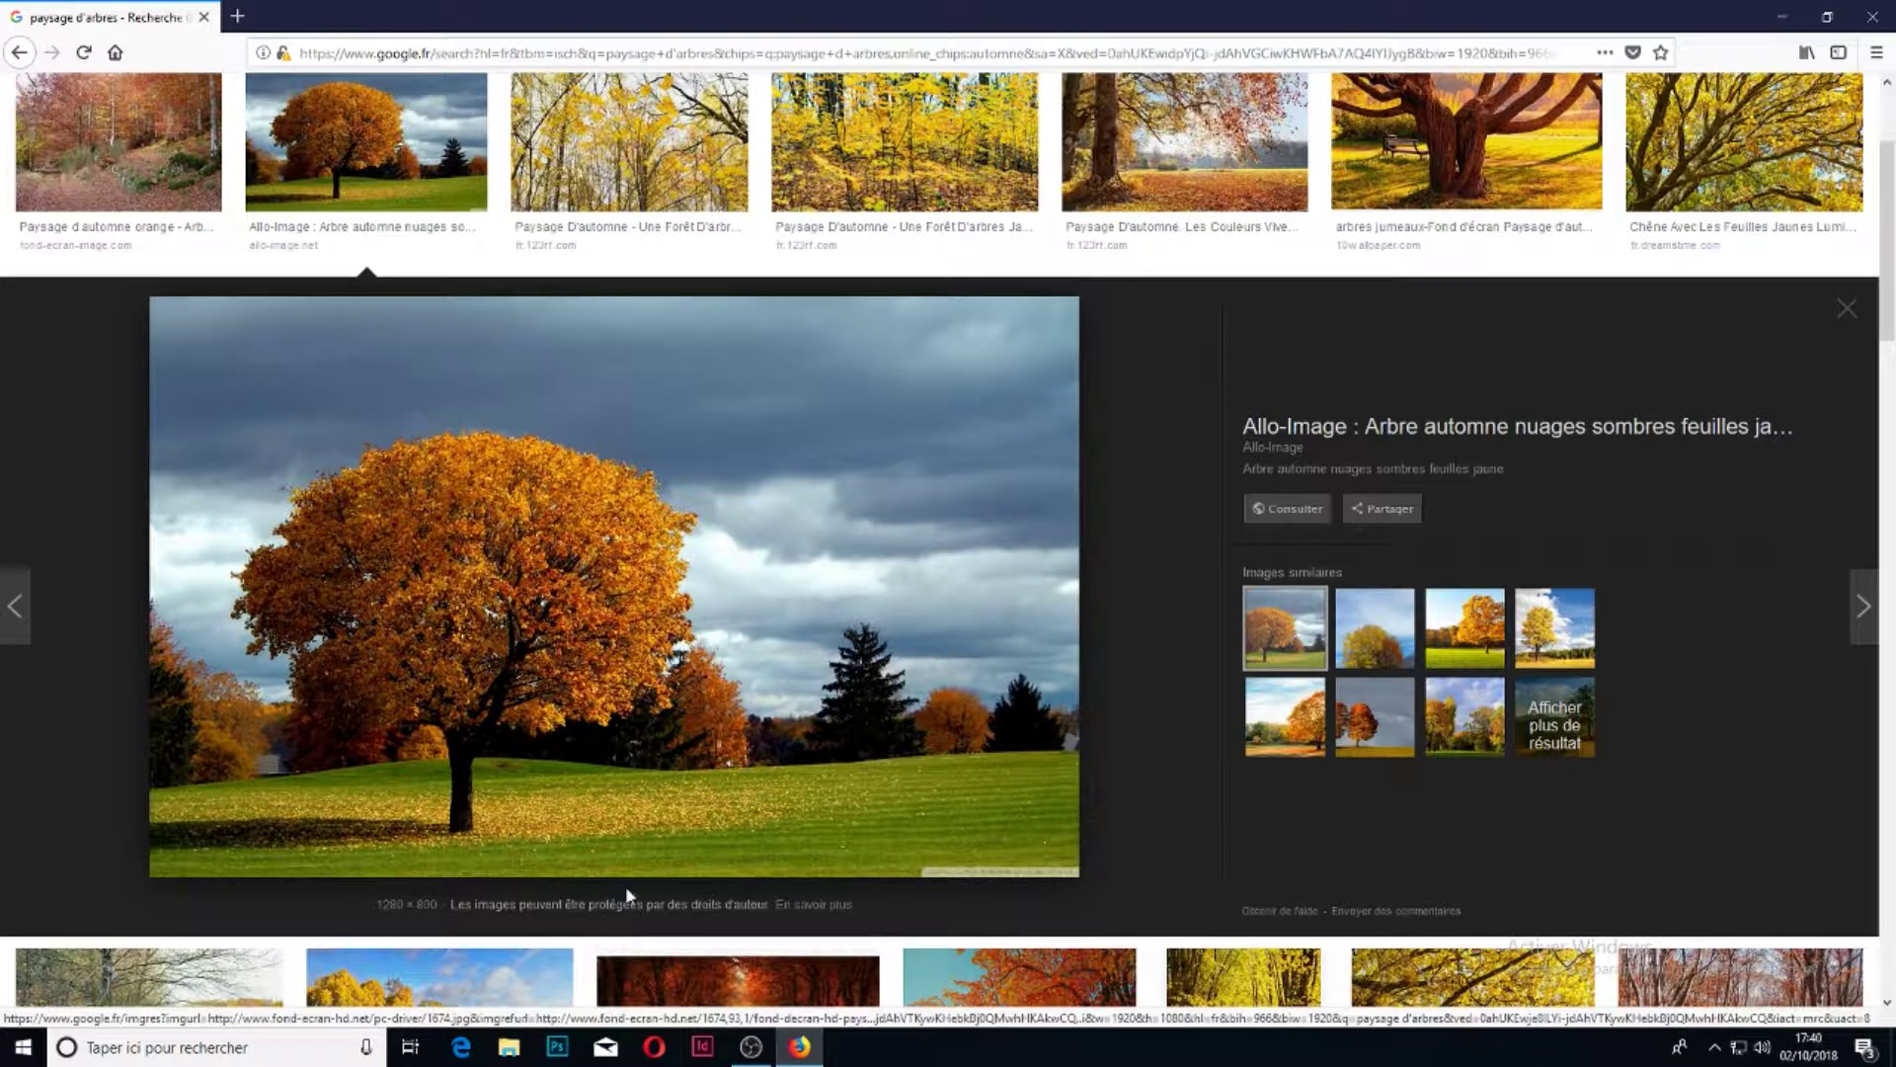
# - Switch to Paint and paste the copied tree picture onto the blank canvas, then deselect it
pyautogui.click(169, 1053)
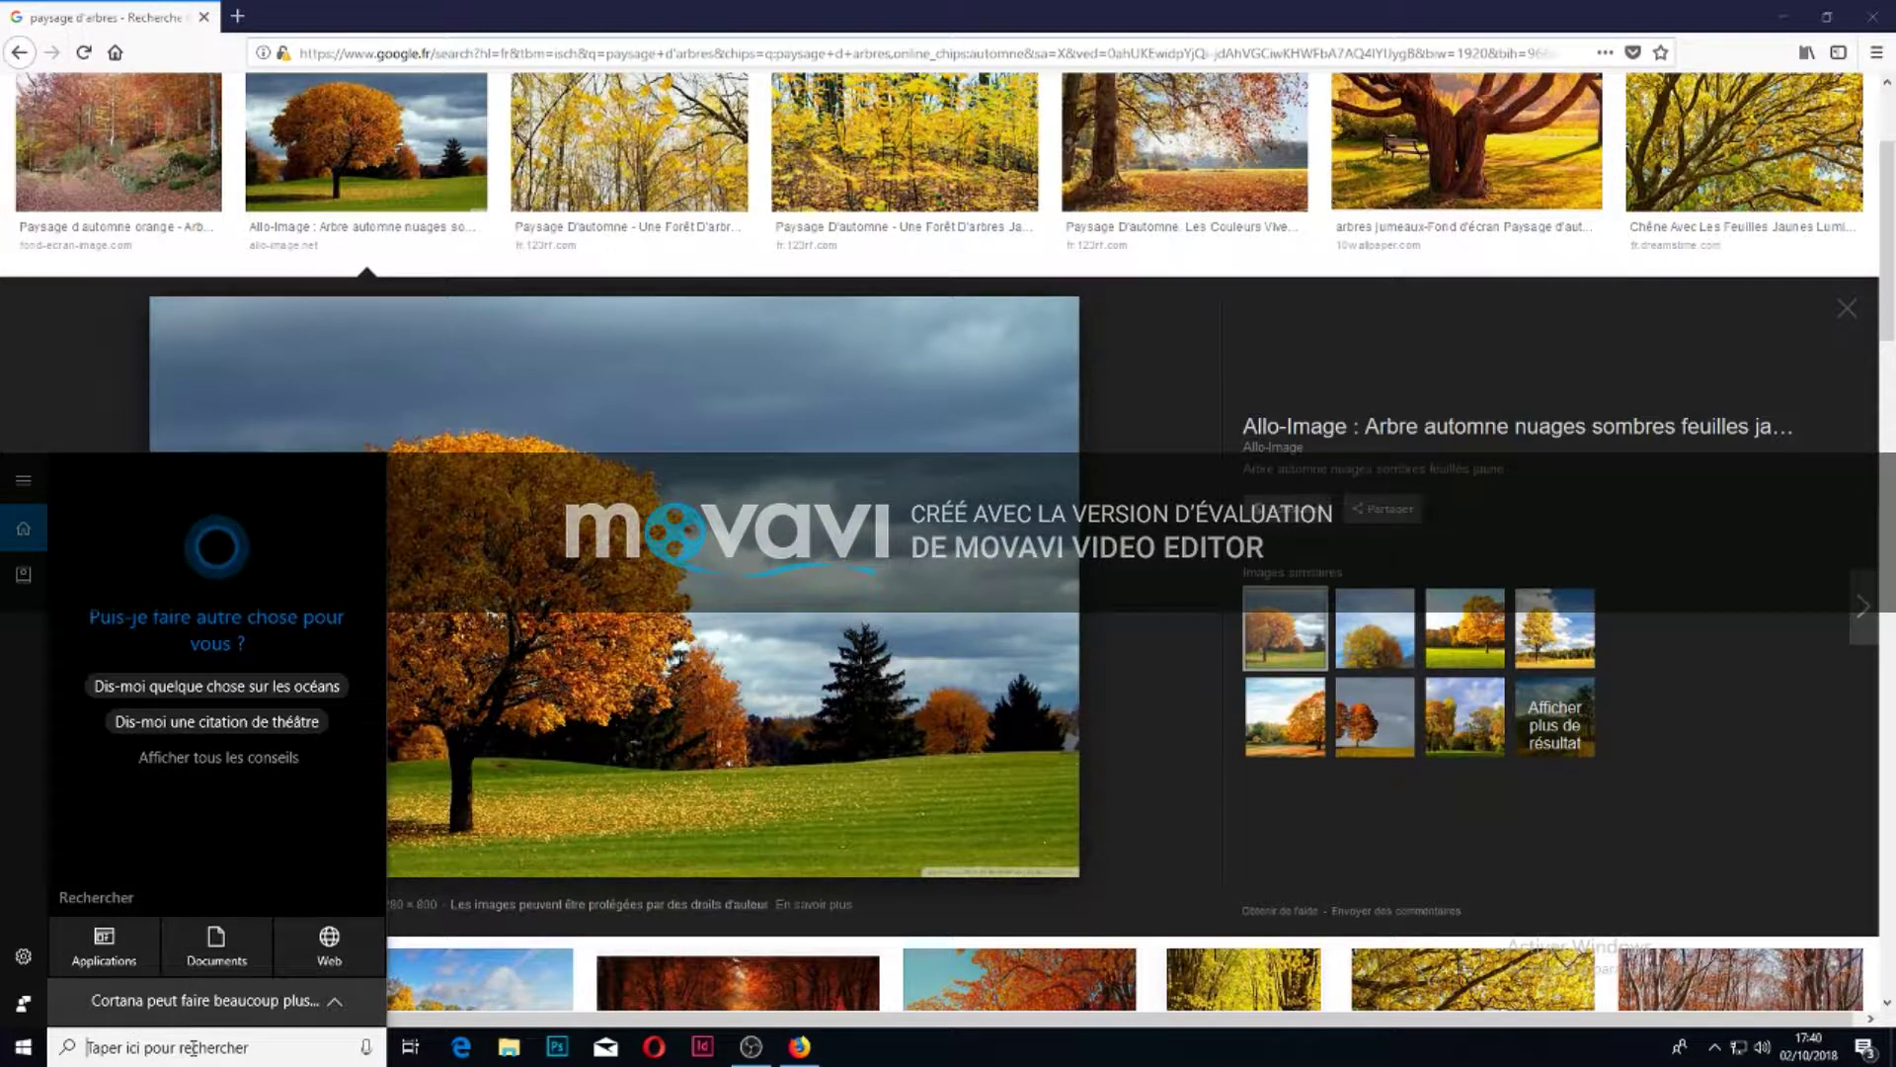
pyautogui.write('Pai')
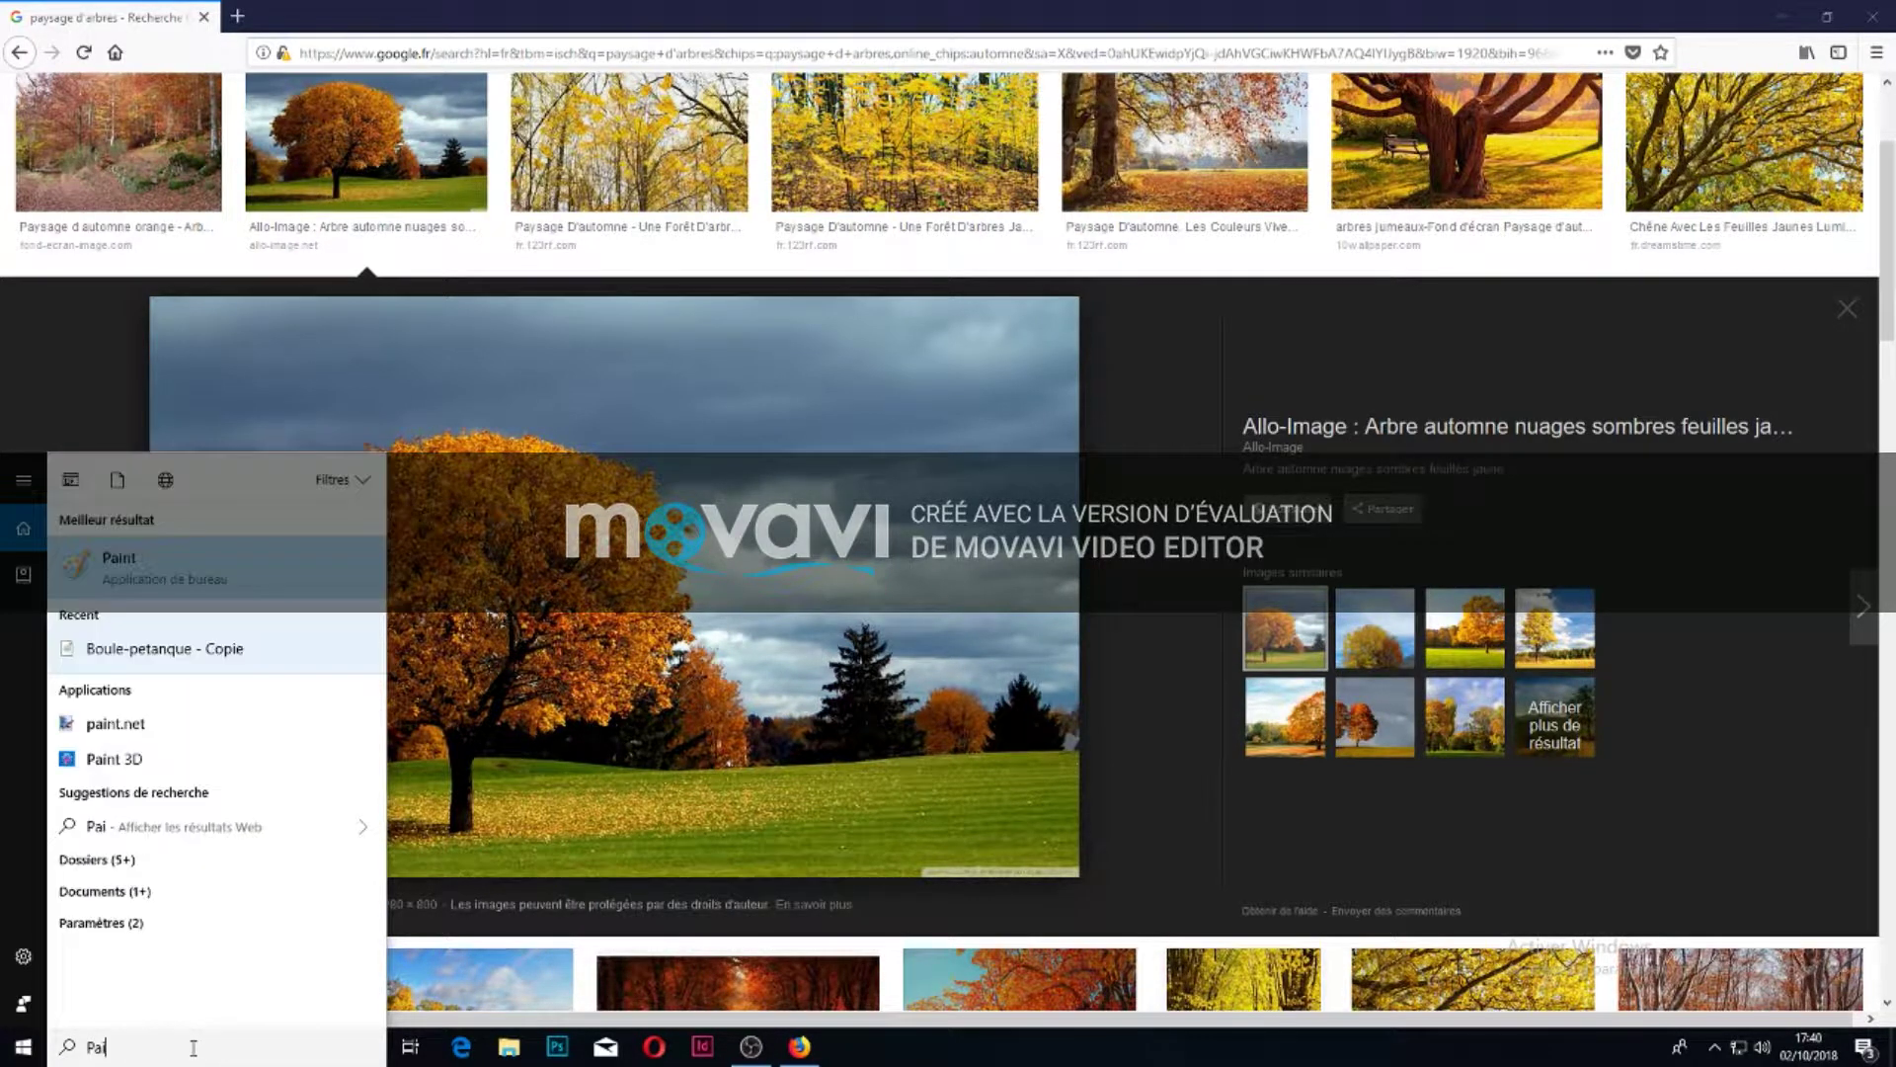
pyautogui.click(163, 581)
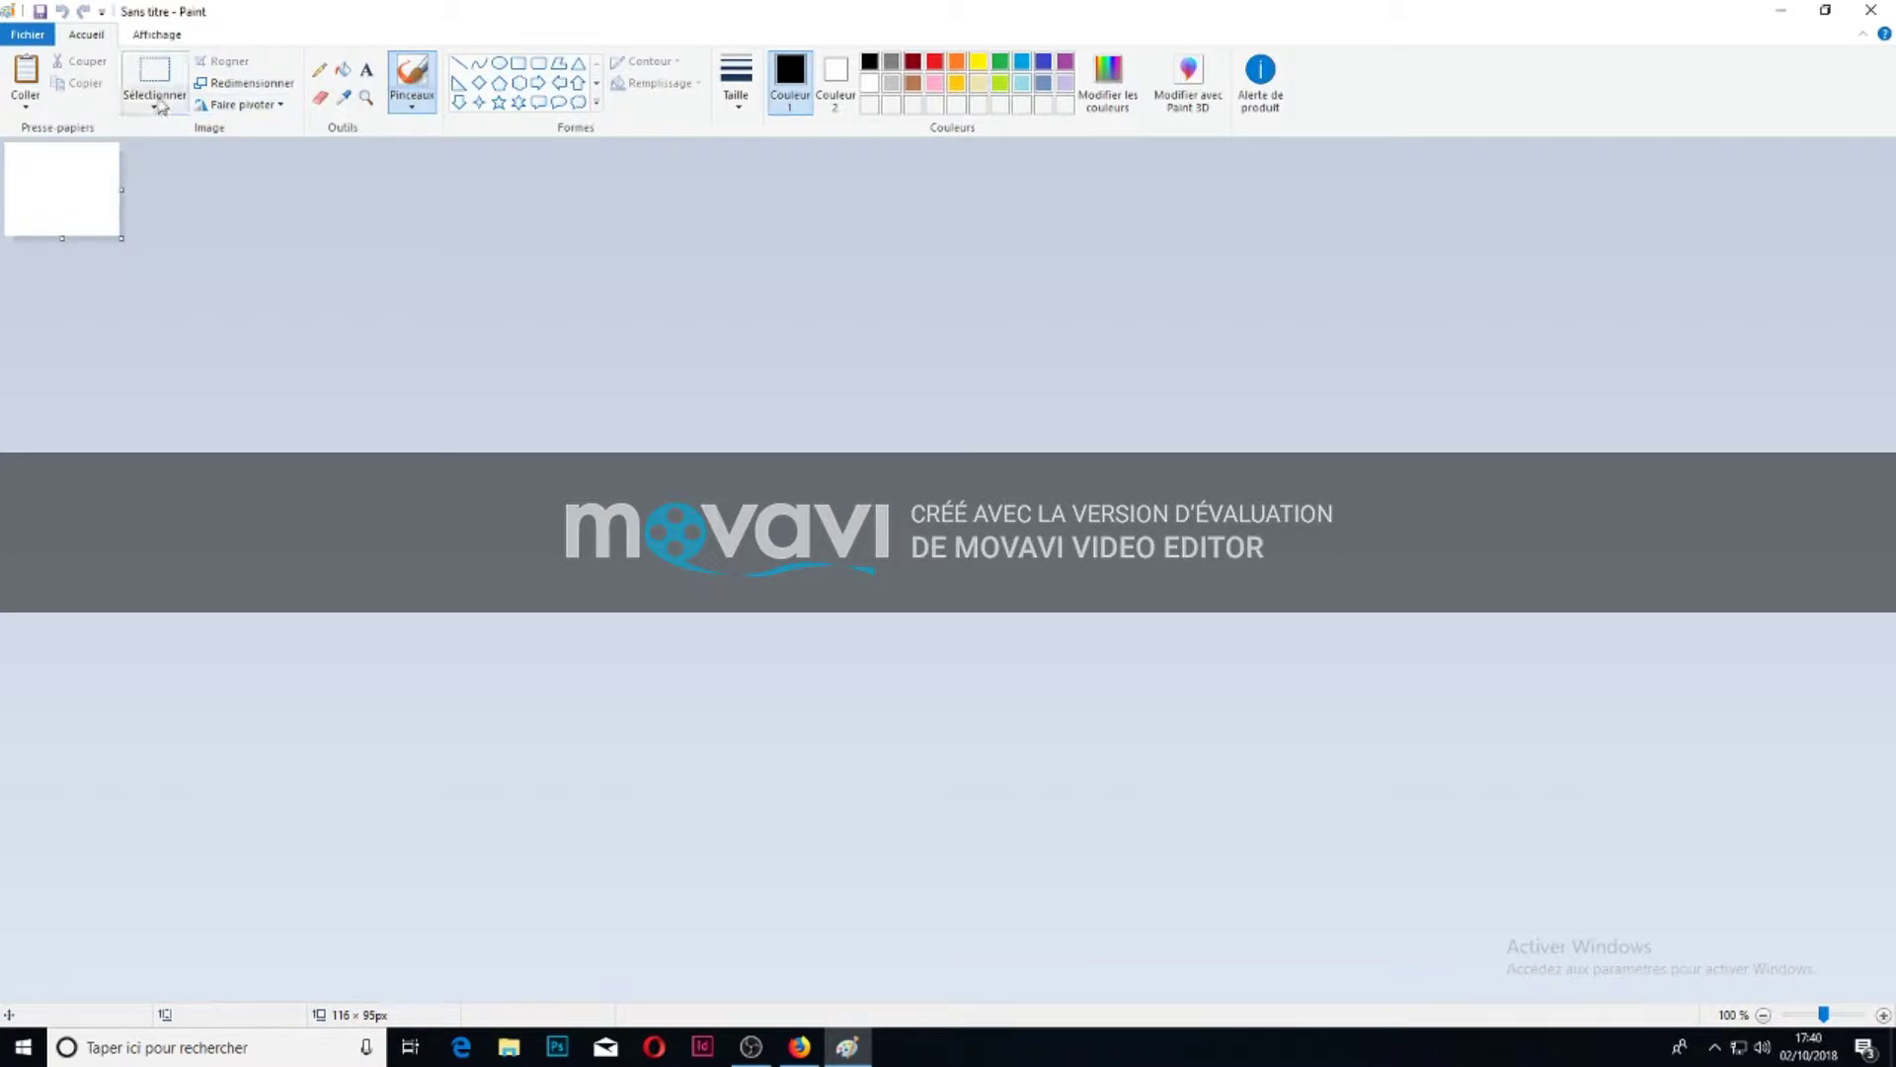
pyautogui.click(25, 77)
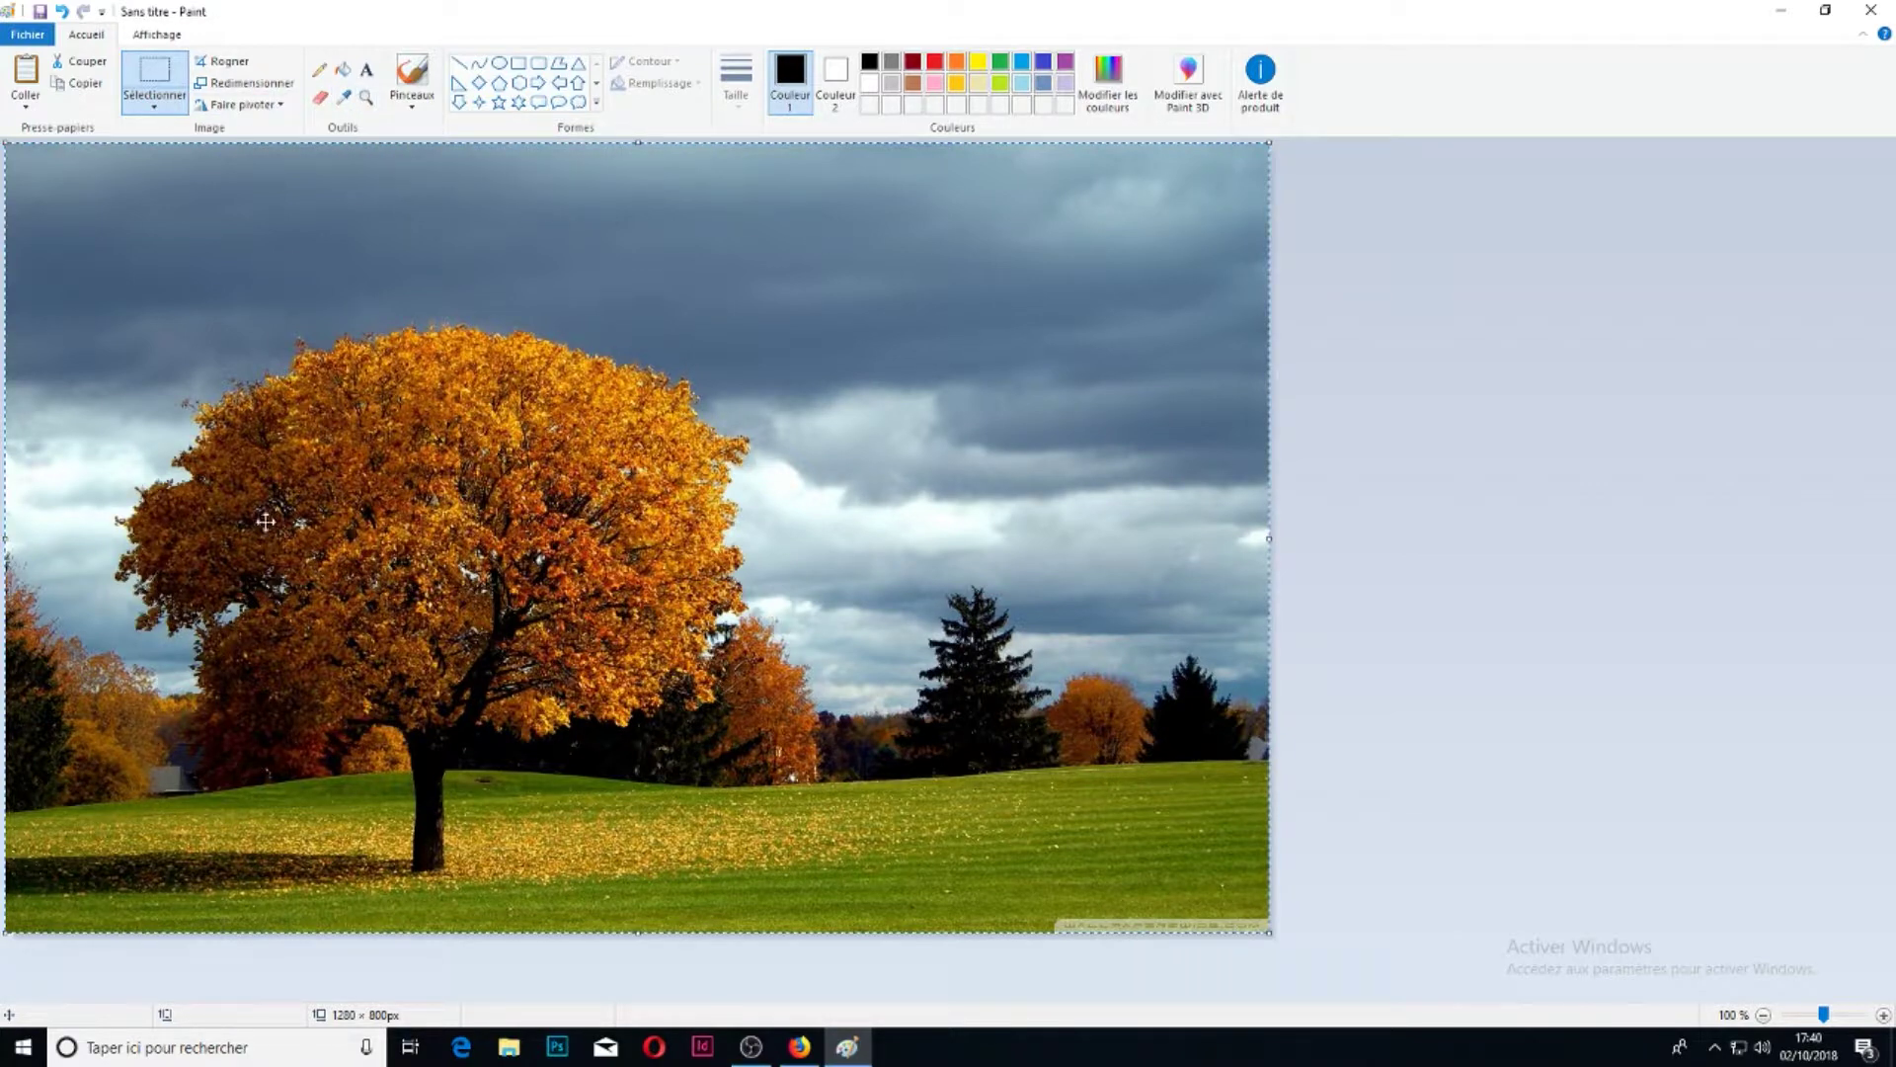
pyautogui.click(1404, 548)
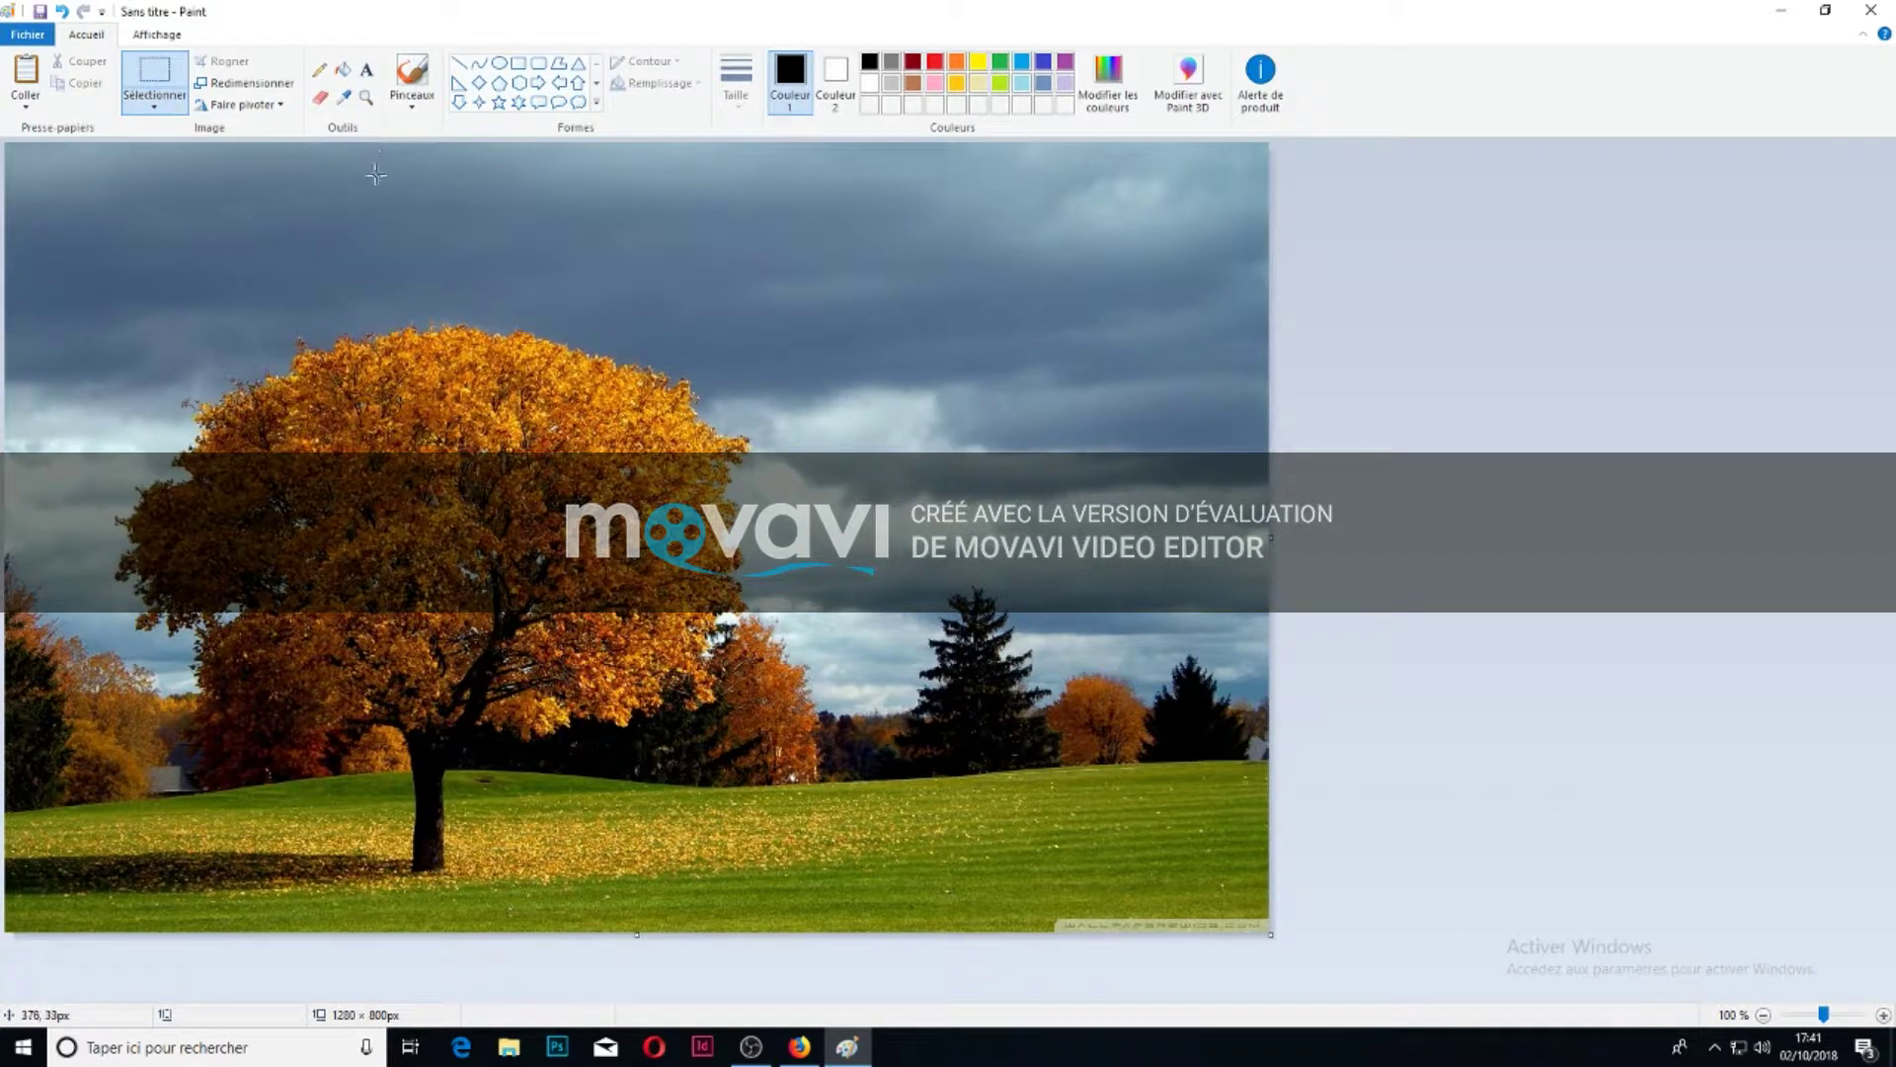
# - Magnify the tree crown and the lower-right part of the picture to examine their details, returning to 100 %
pyautogui.click(367, 98)
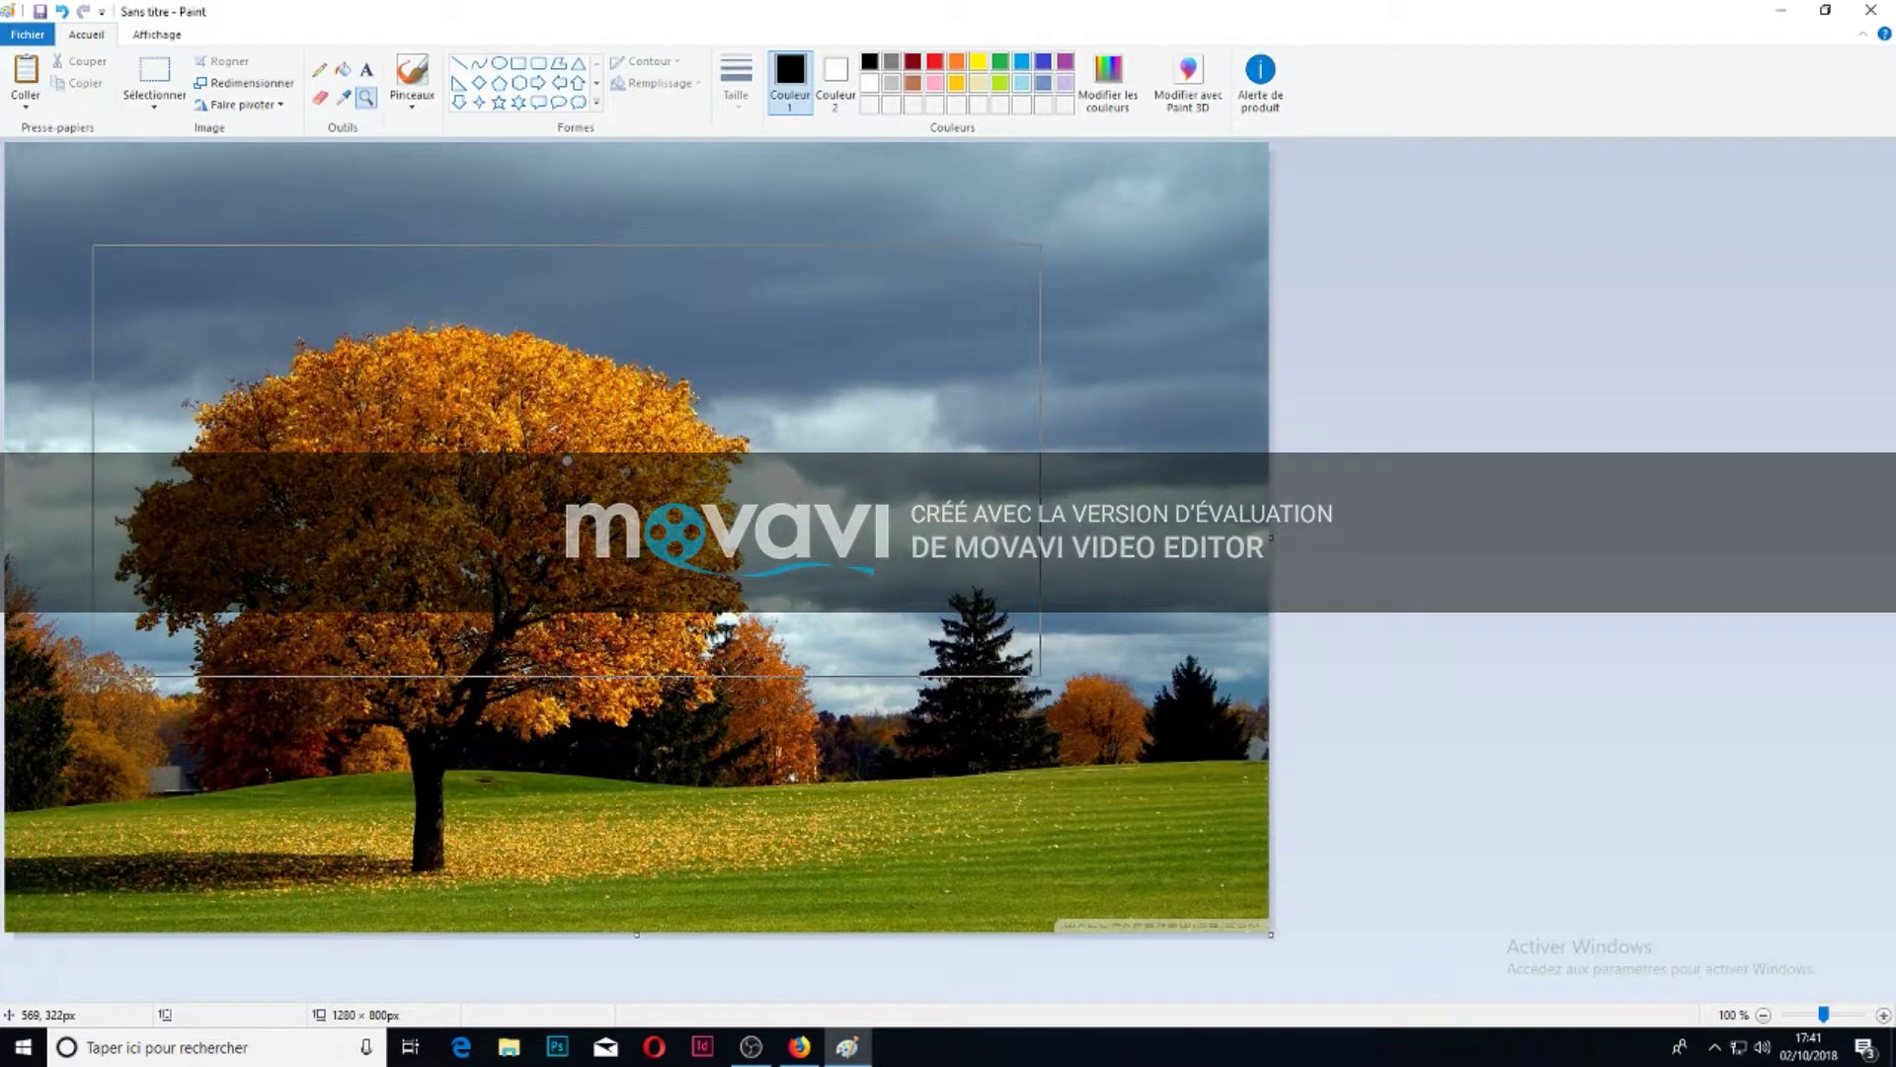
pyautogui.click(583, 476)
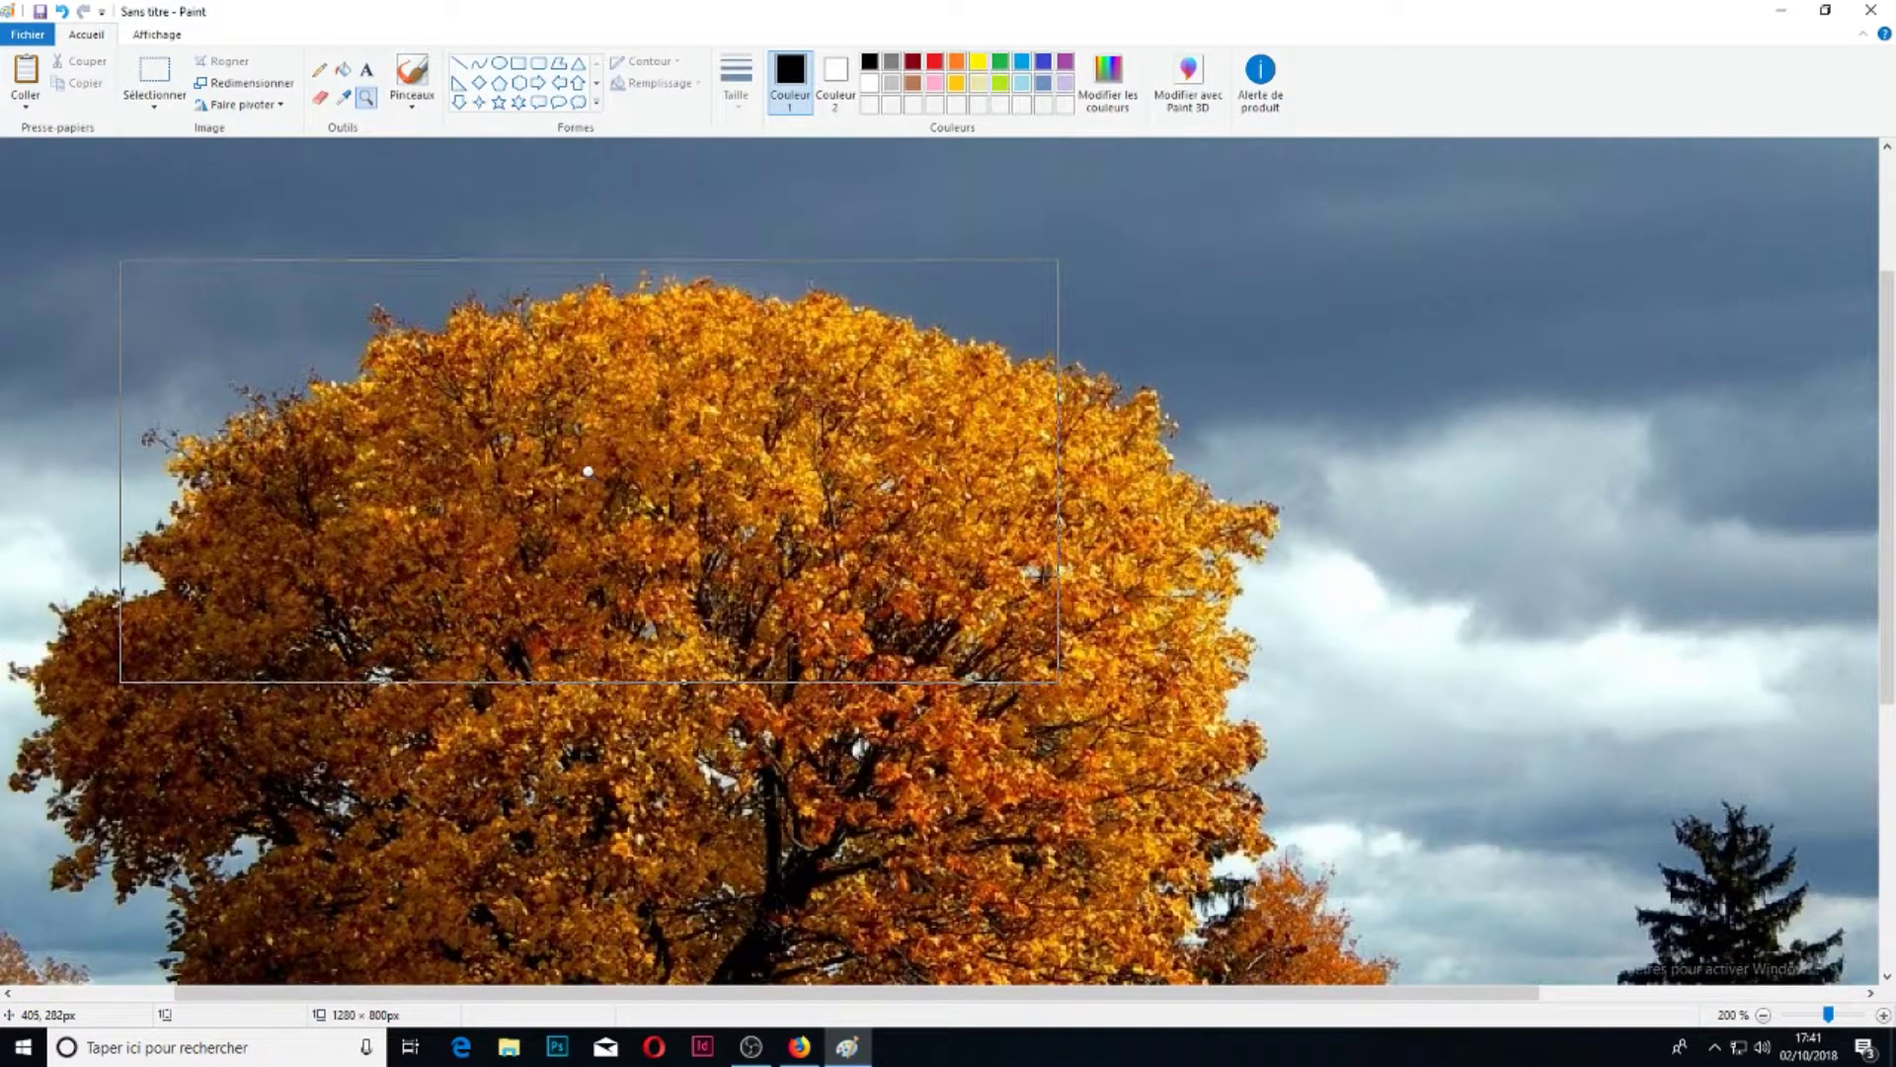
pyautogui.rightClick(590, 470)
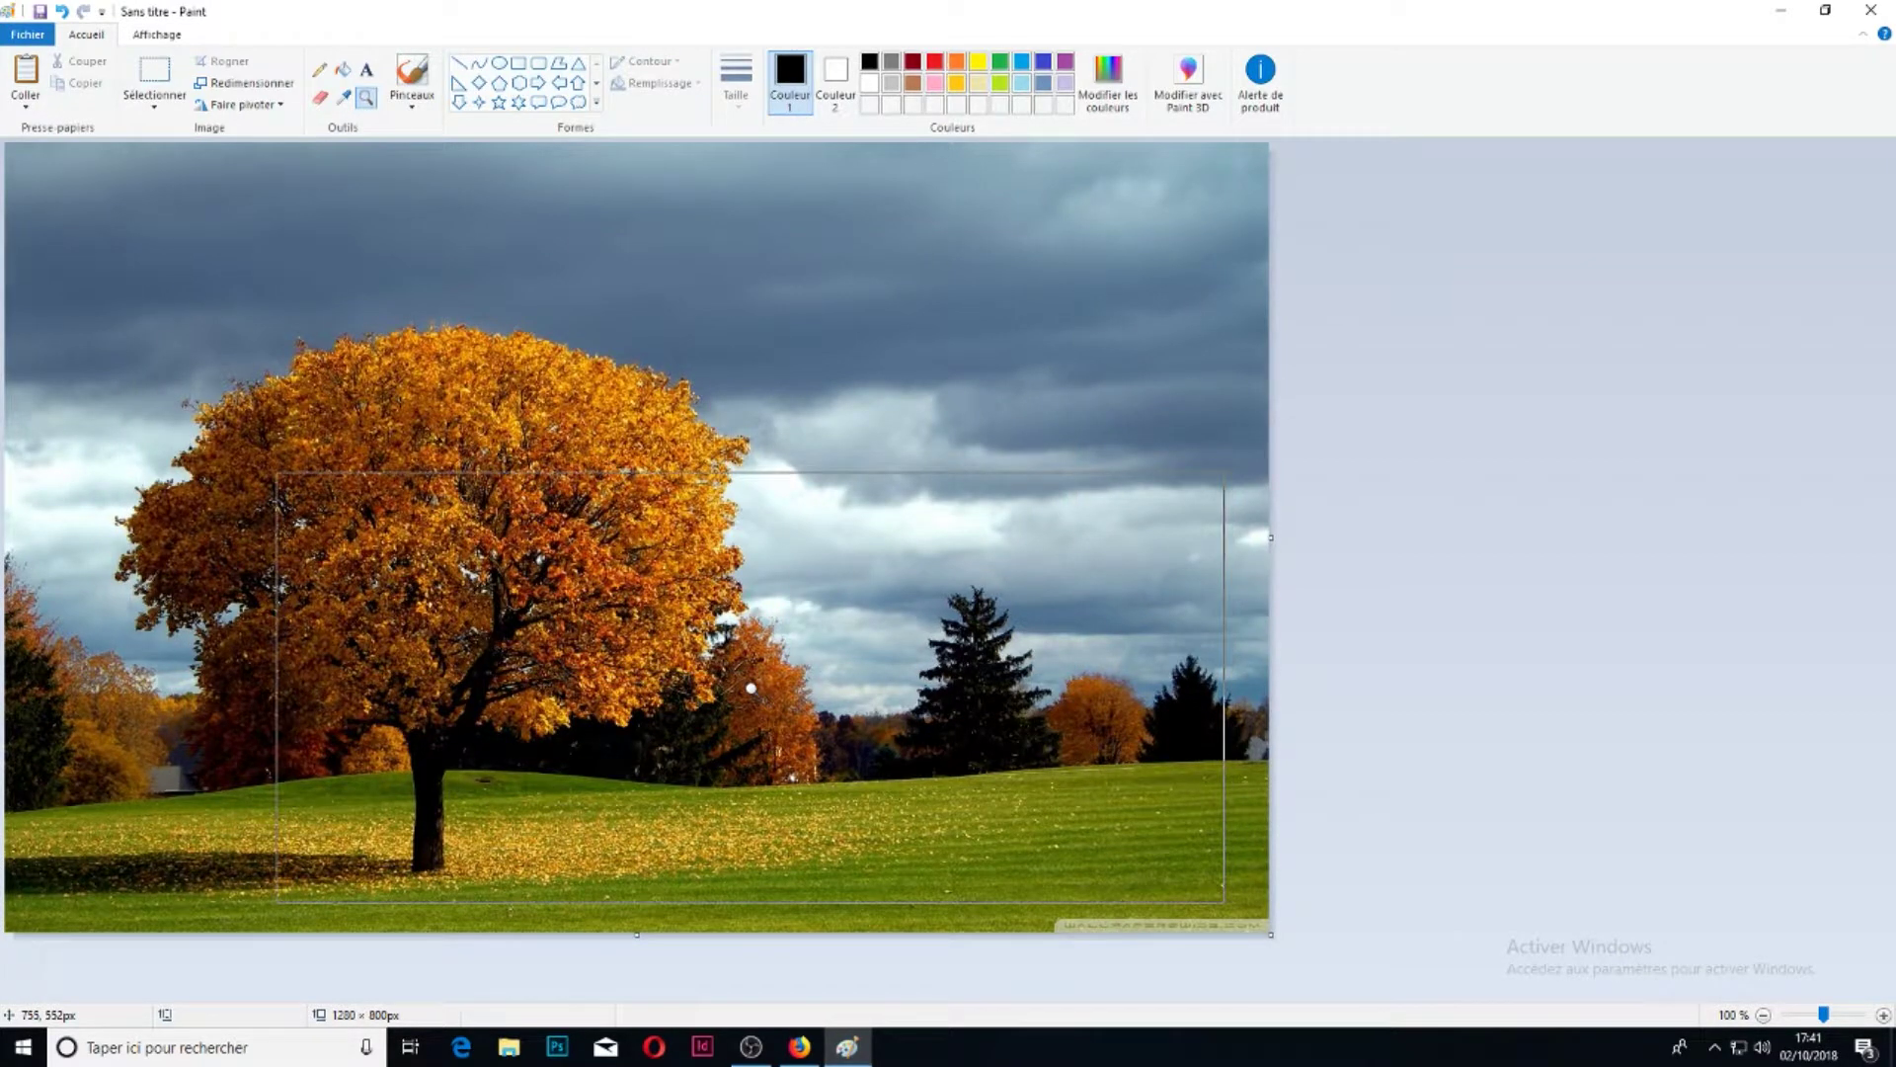
pyautogui.click(794, 712)
pyautogui.click(1262, 719)
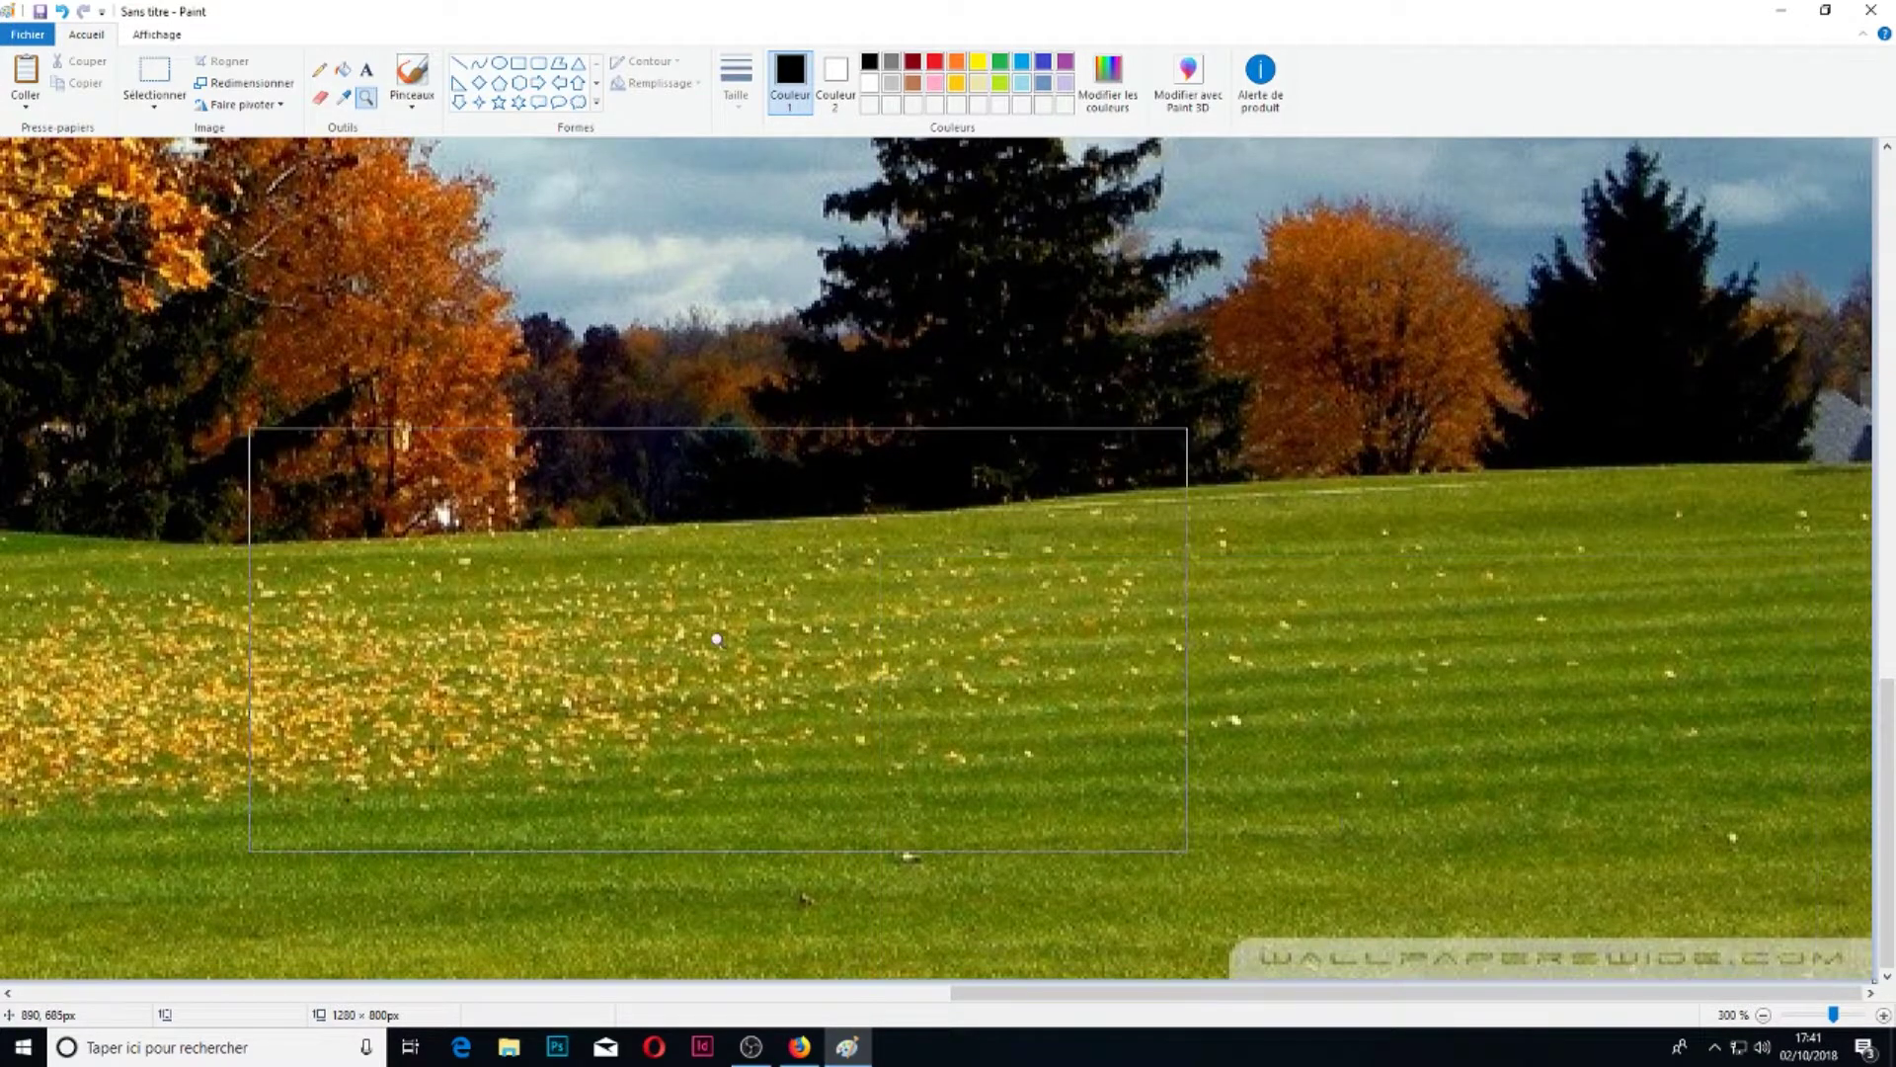
pyautogui.rightClick(717, 640)
pyautogui.rightClick(717, 640)
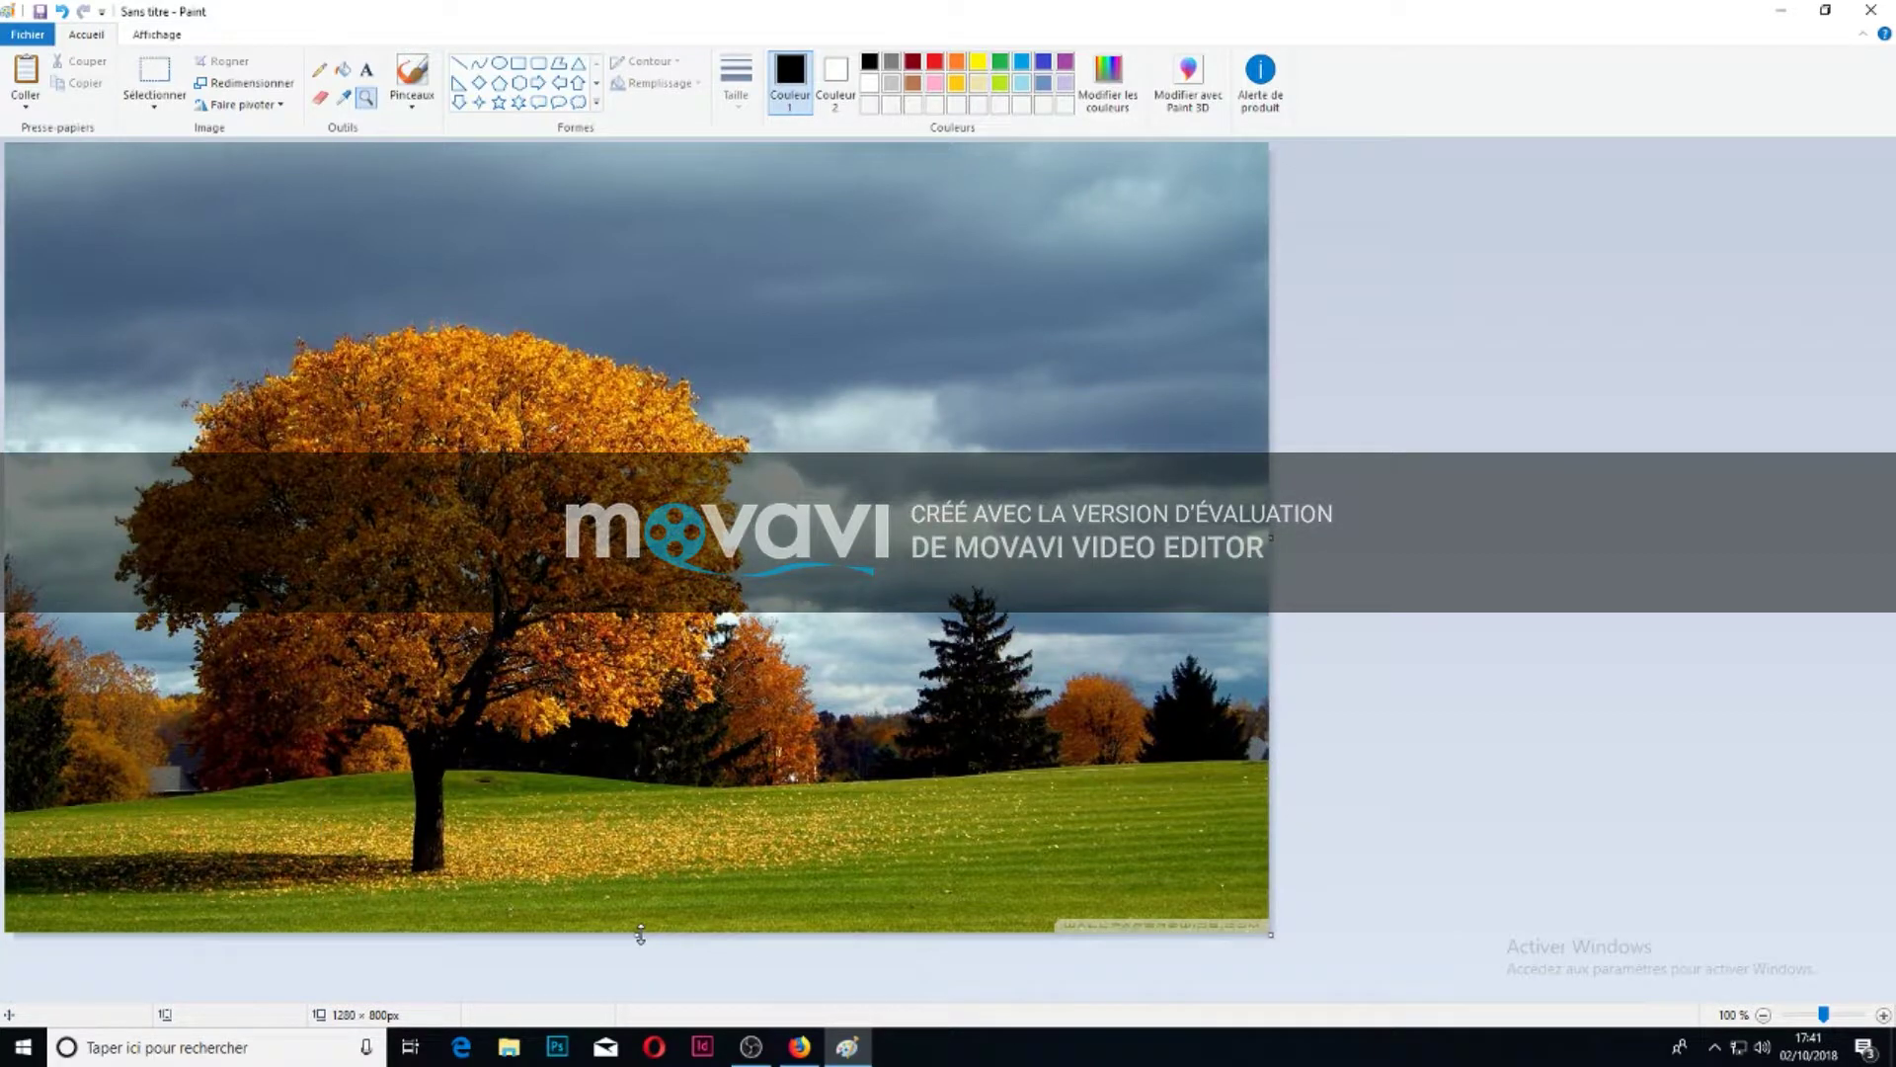
# - Crop the canvas along its lower and right edges to about 884 × 783 px, cutting off the watermark
pyautogui.moveTo(640, 934); pyautogui.dragTo(649, 917)
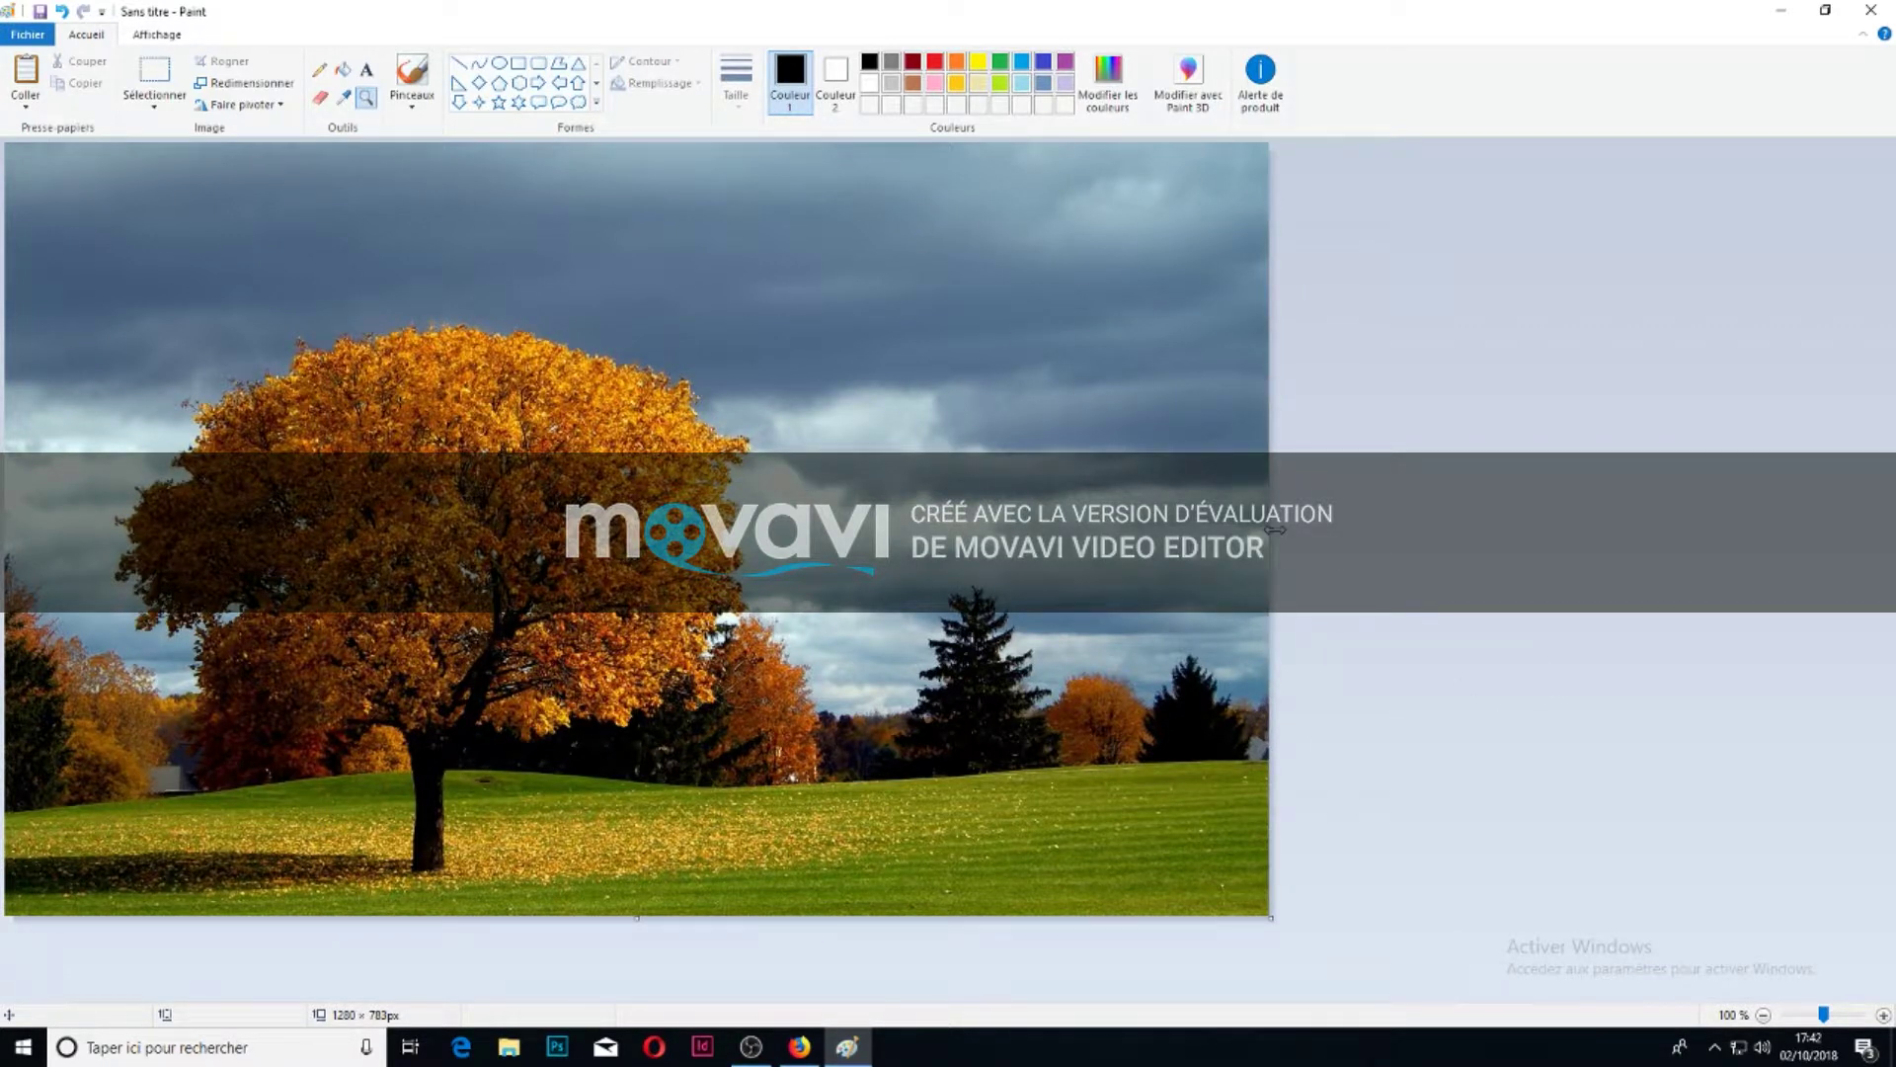
pyautogui.moveTo(1275, 530); pyautogui.dragTo(891, 542)
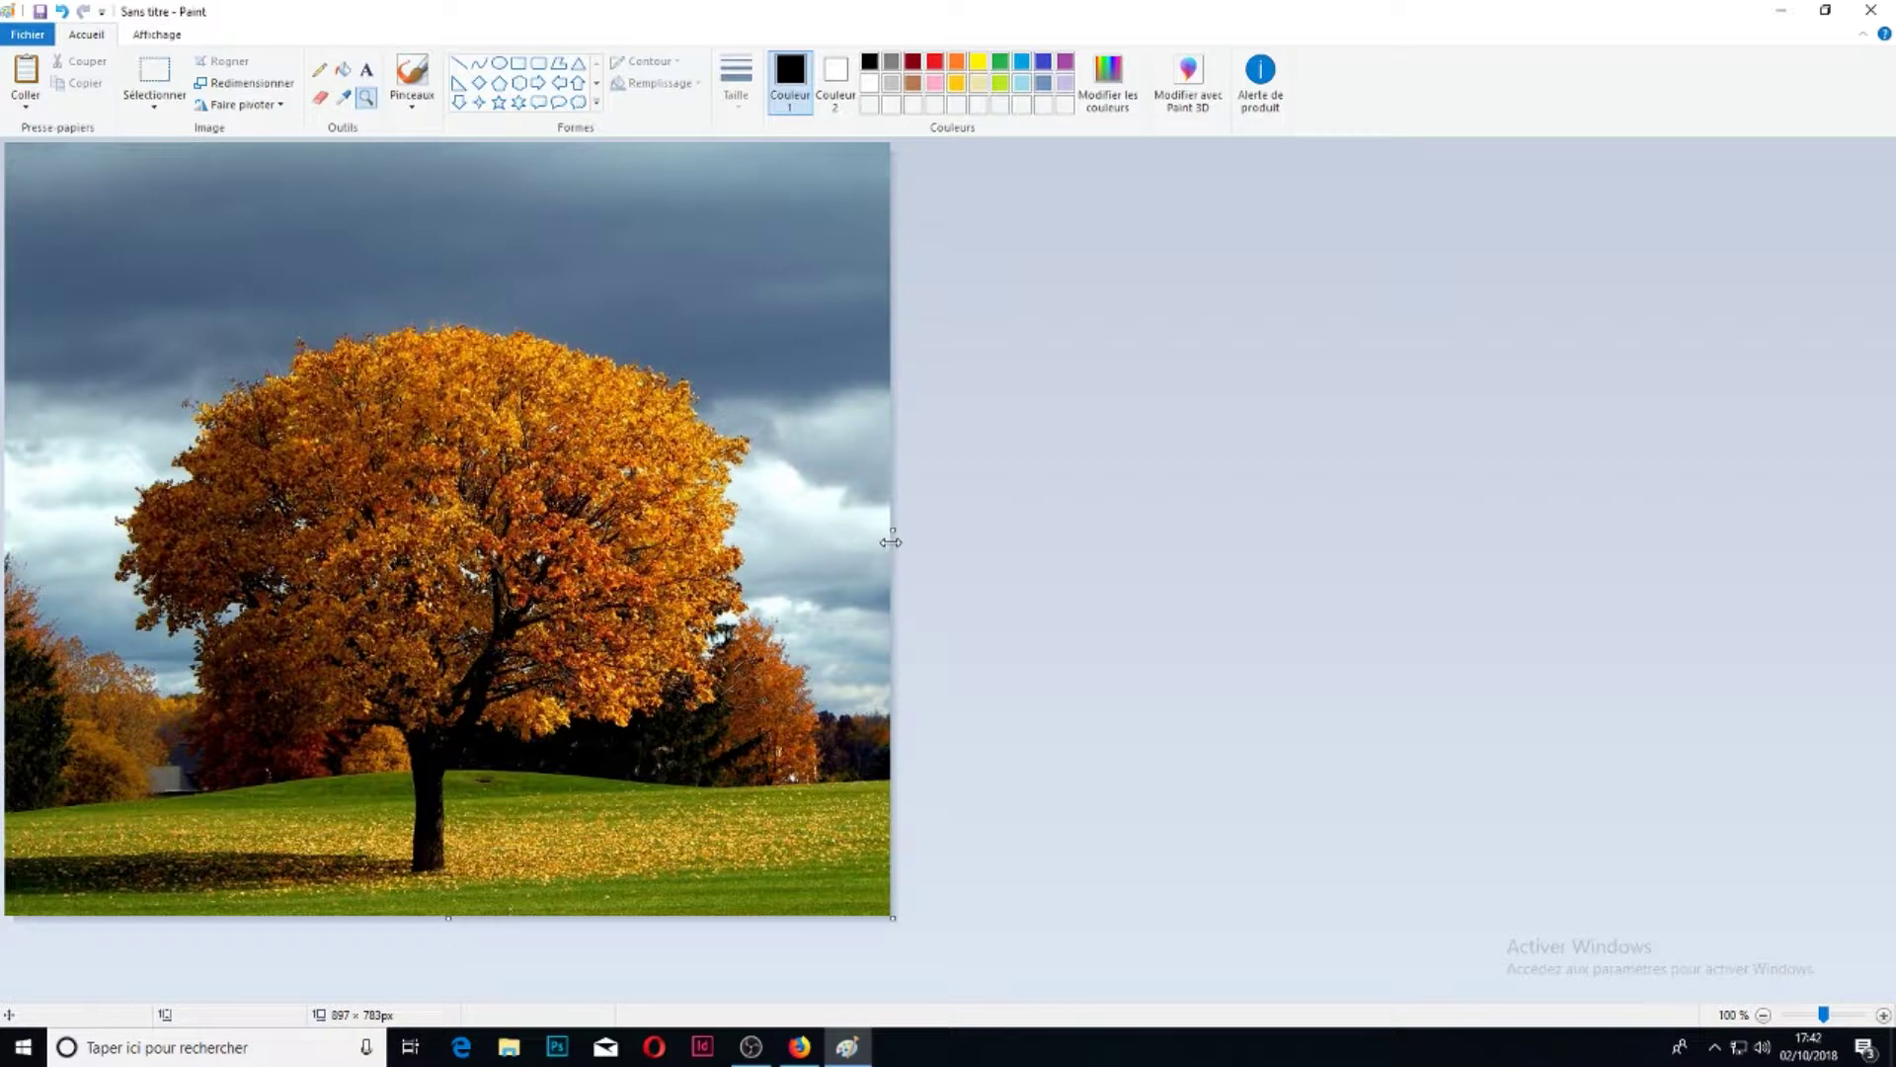
pyautogui.moveTo(891, 530); pyautogui.dragTo(877, 532)
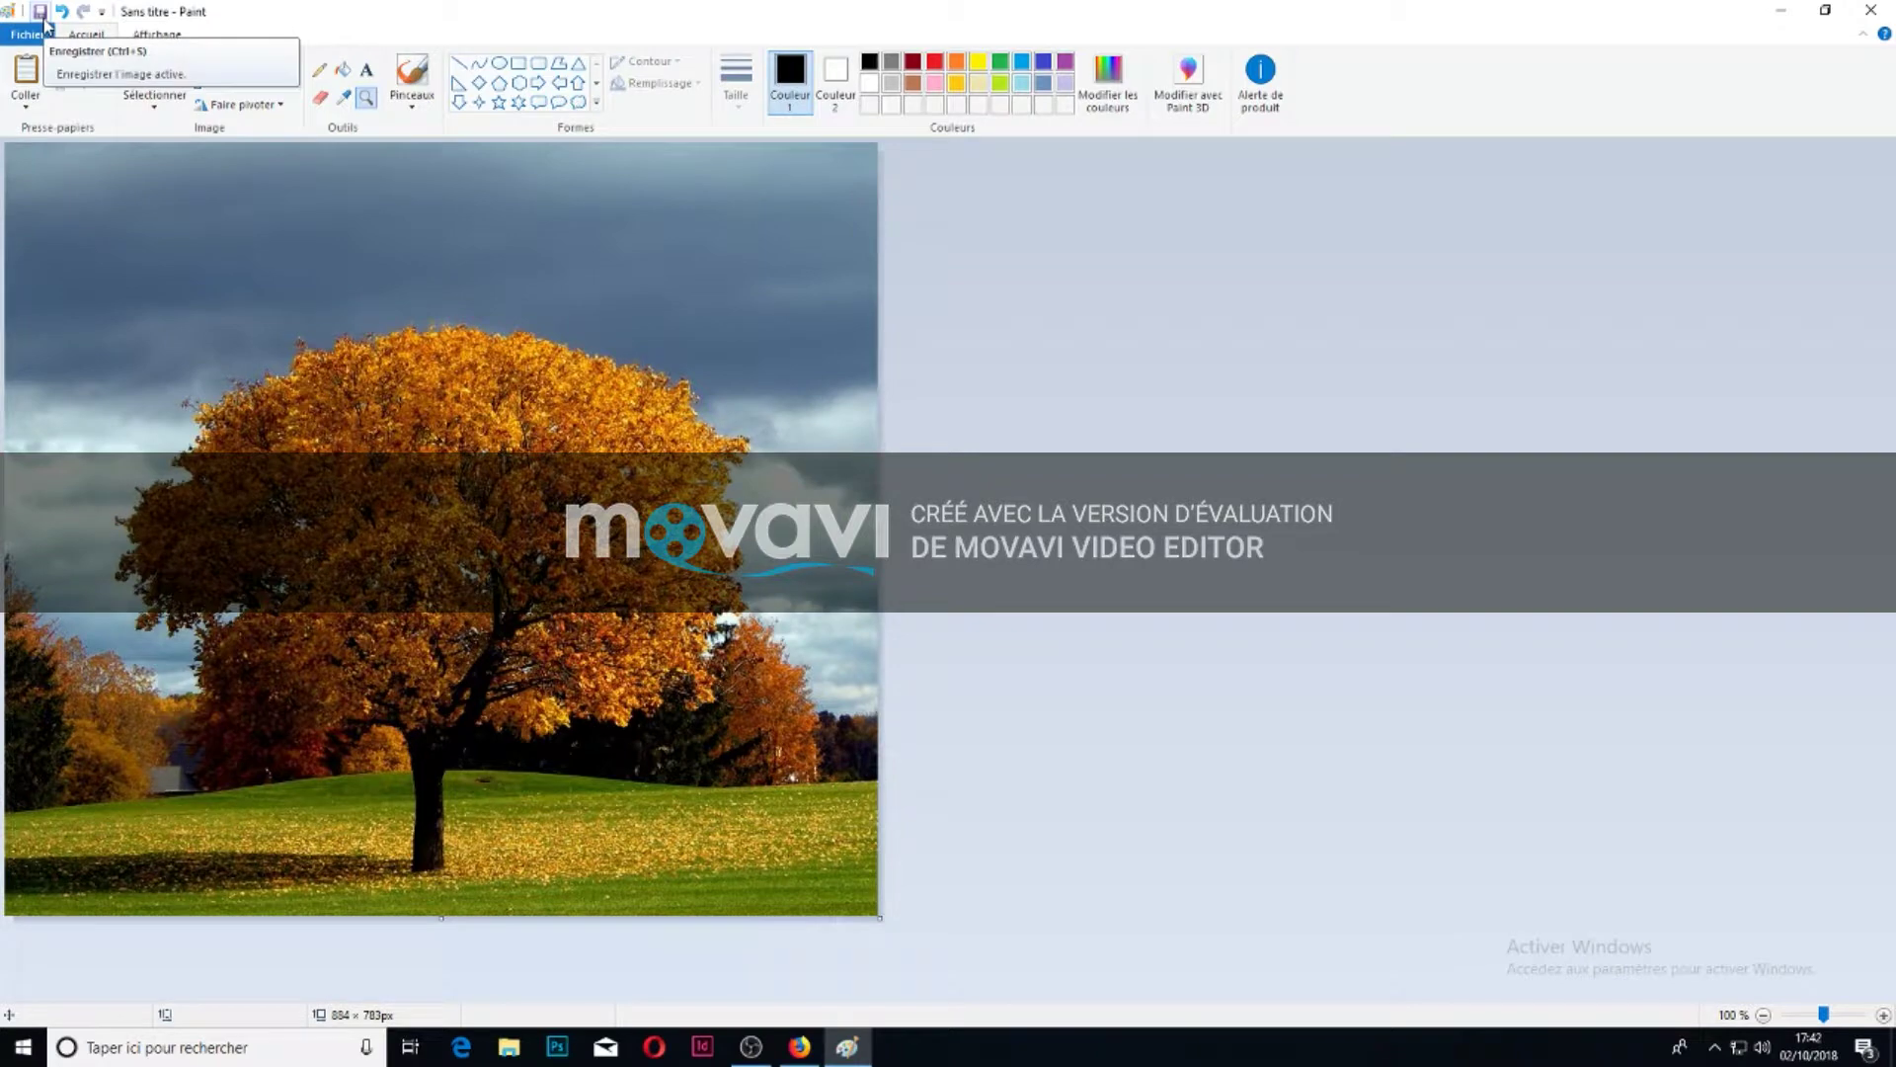
# - Save the cropped picture as a PNG named "arbres jaune" in the Images folder
pyautogui.click(40, 12)
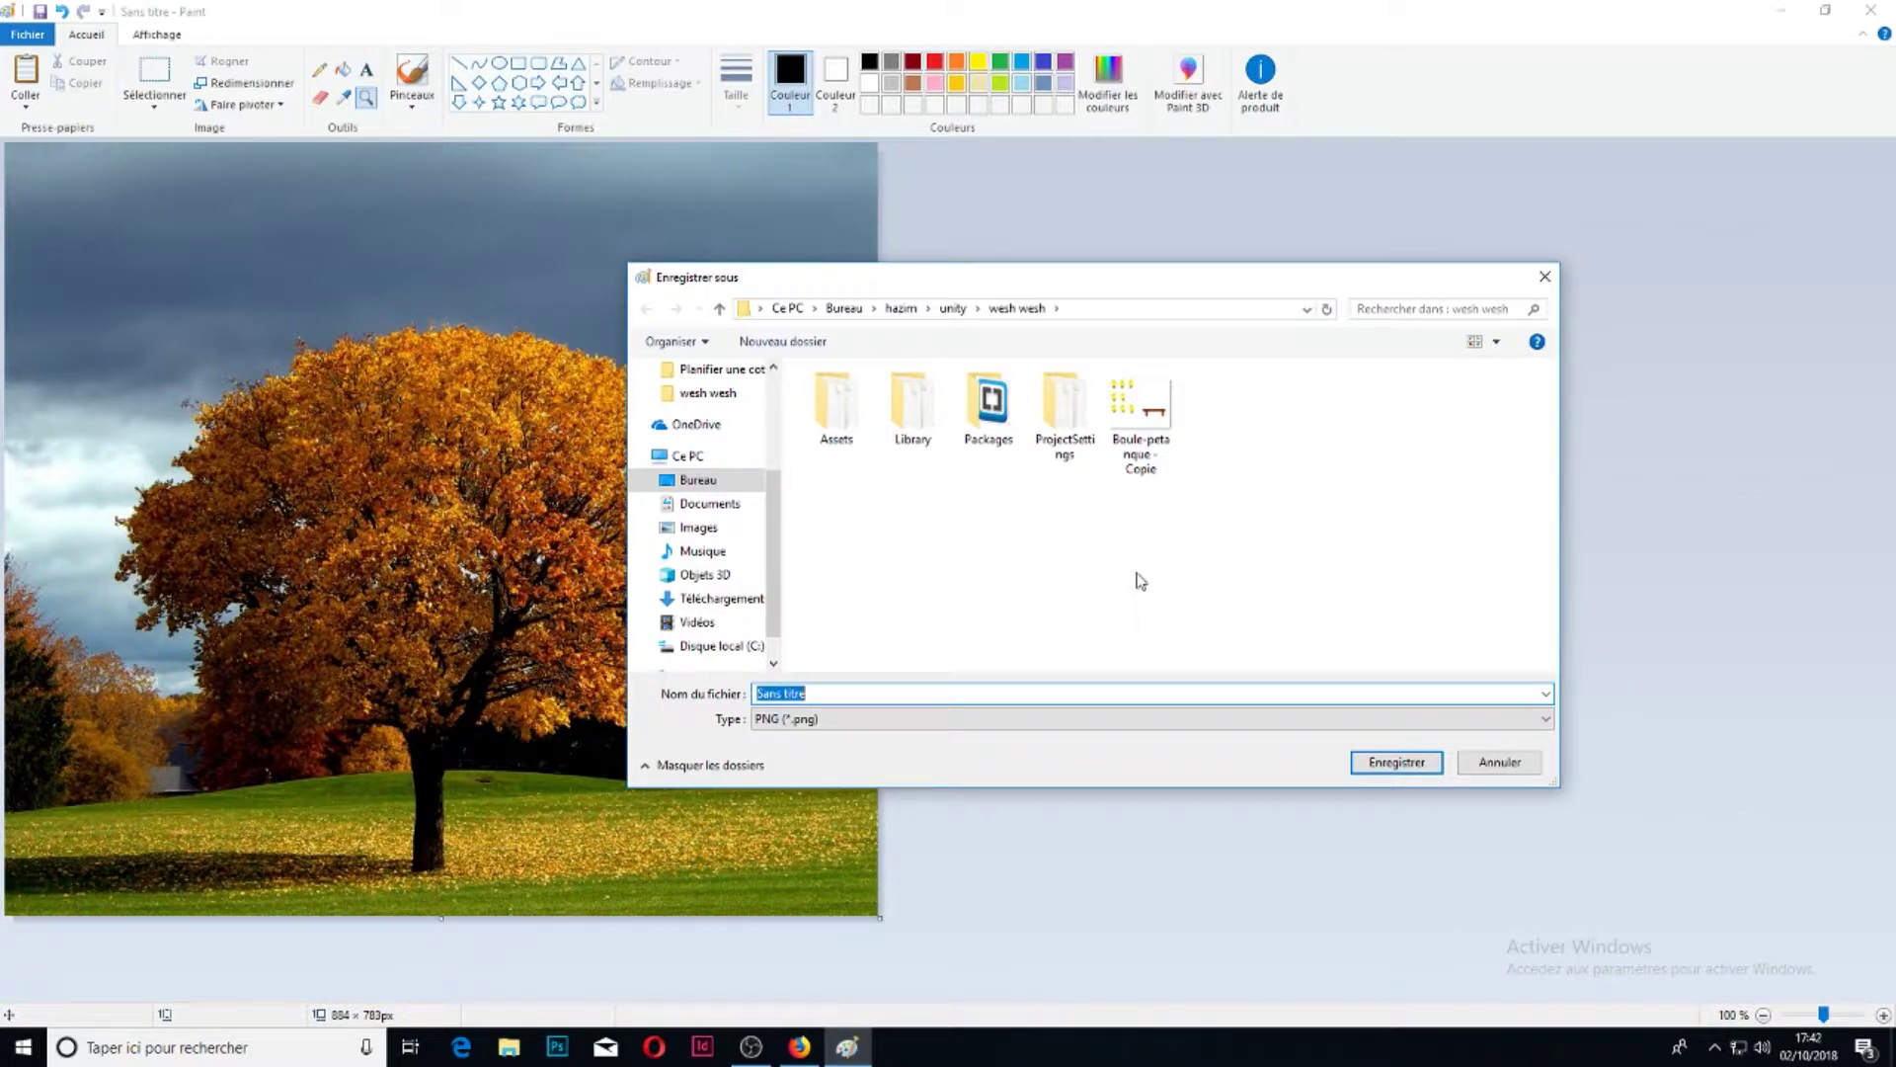
pyautogui.click(695, 529)
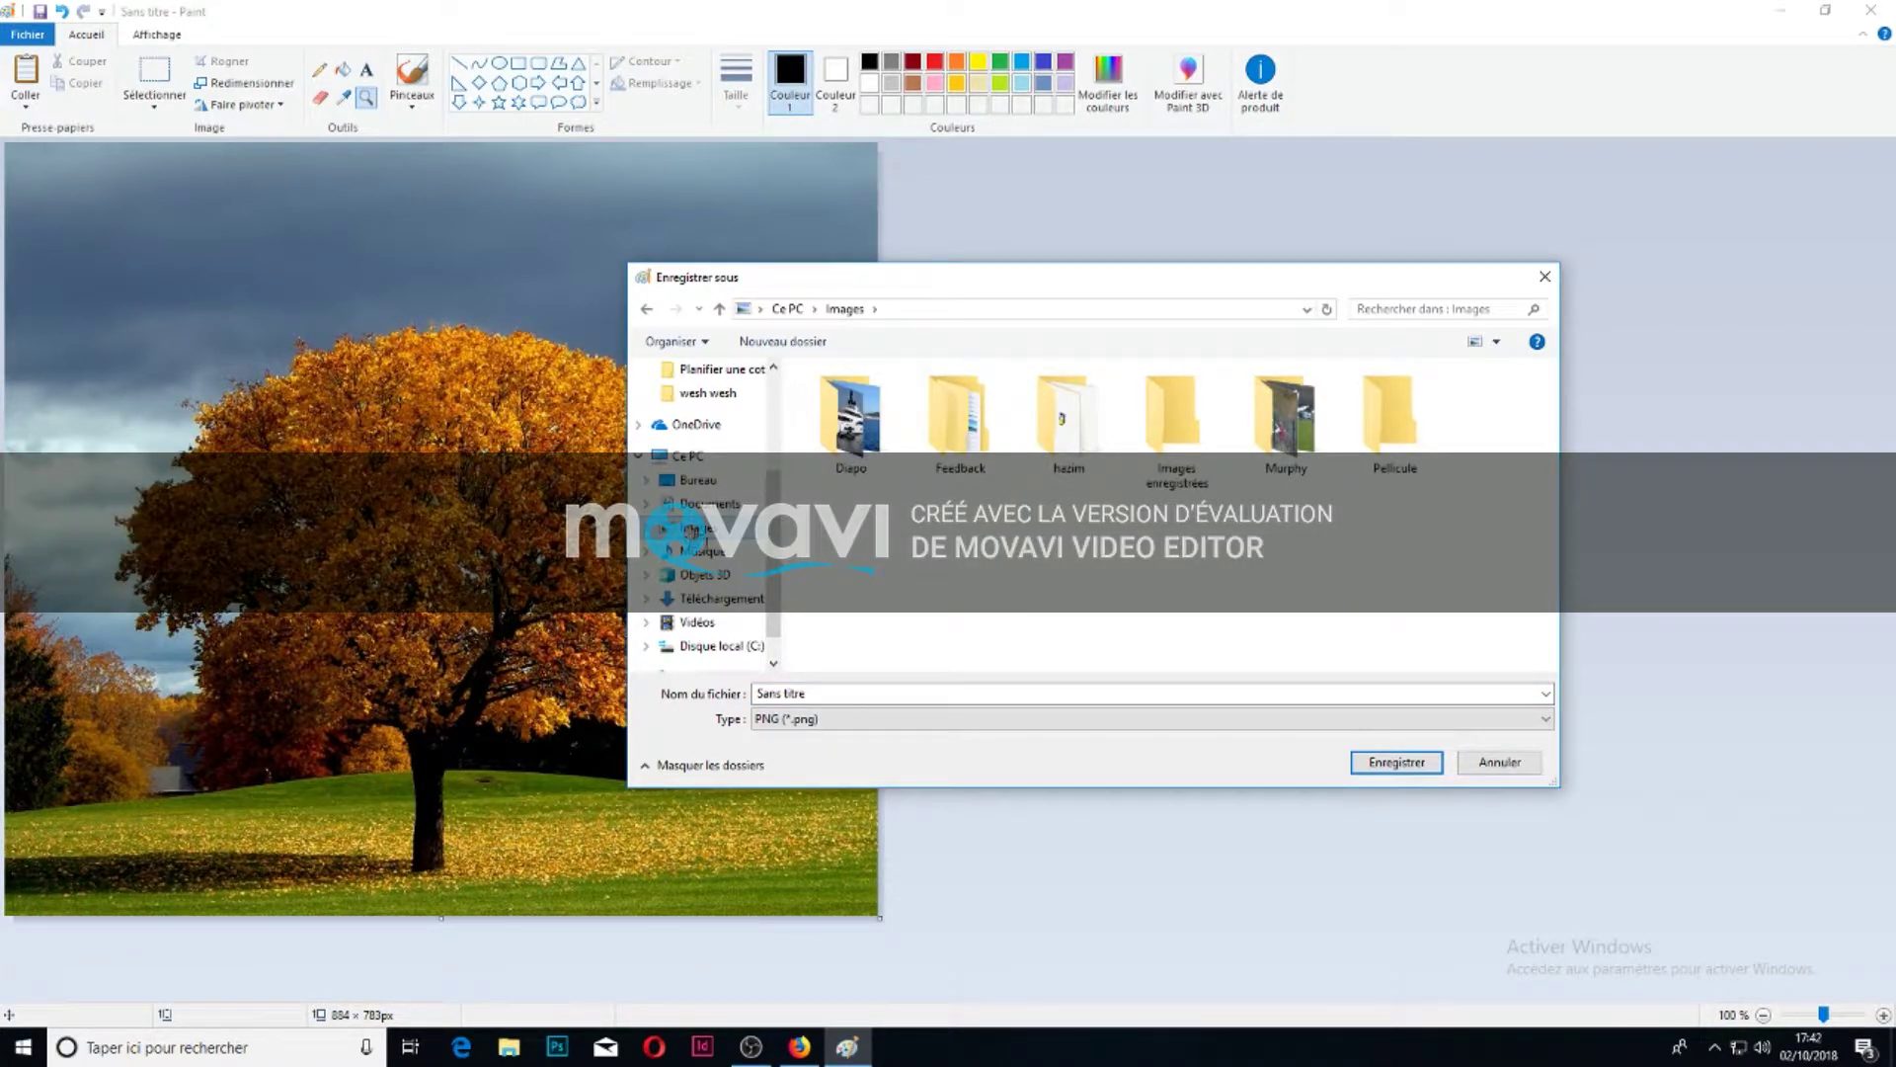
pyautogui.click(820, 696)
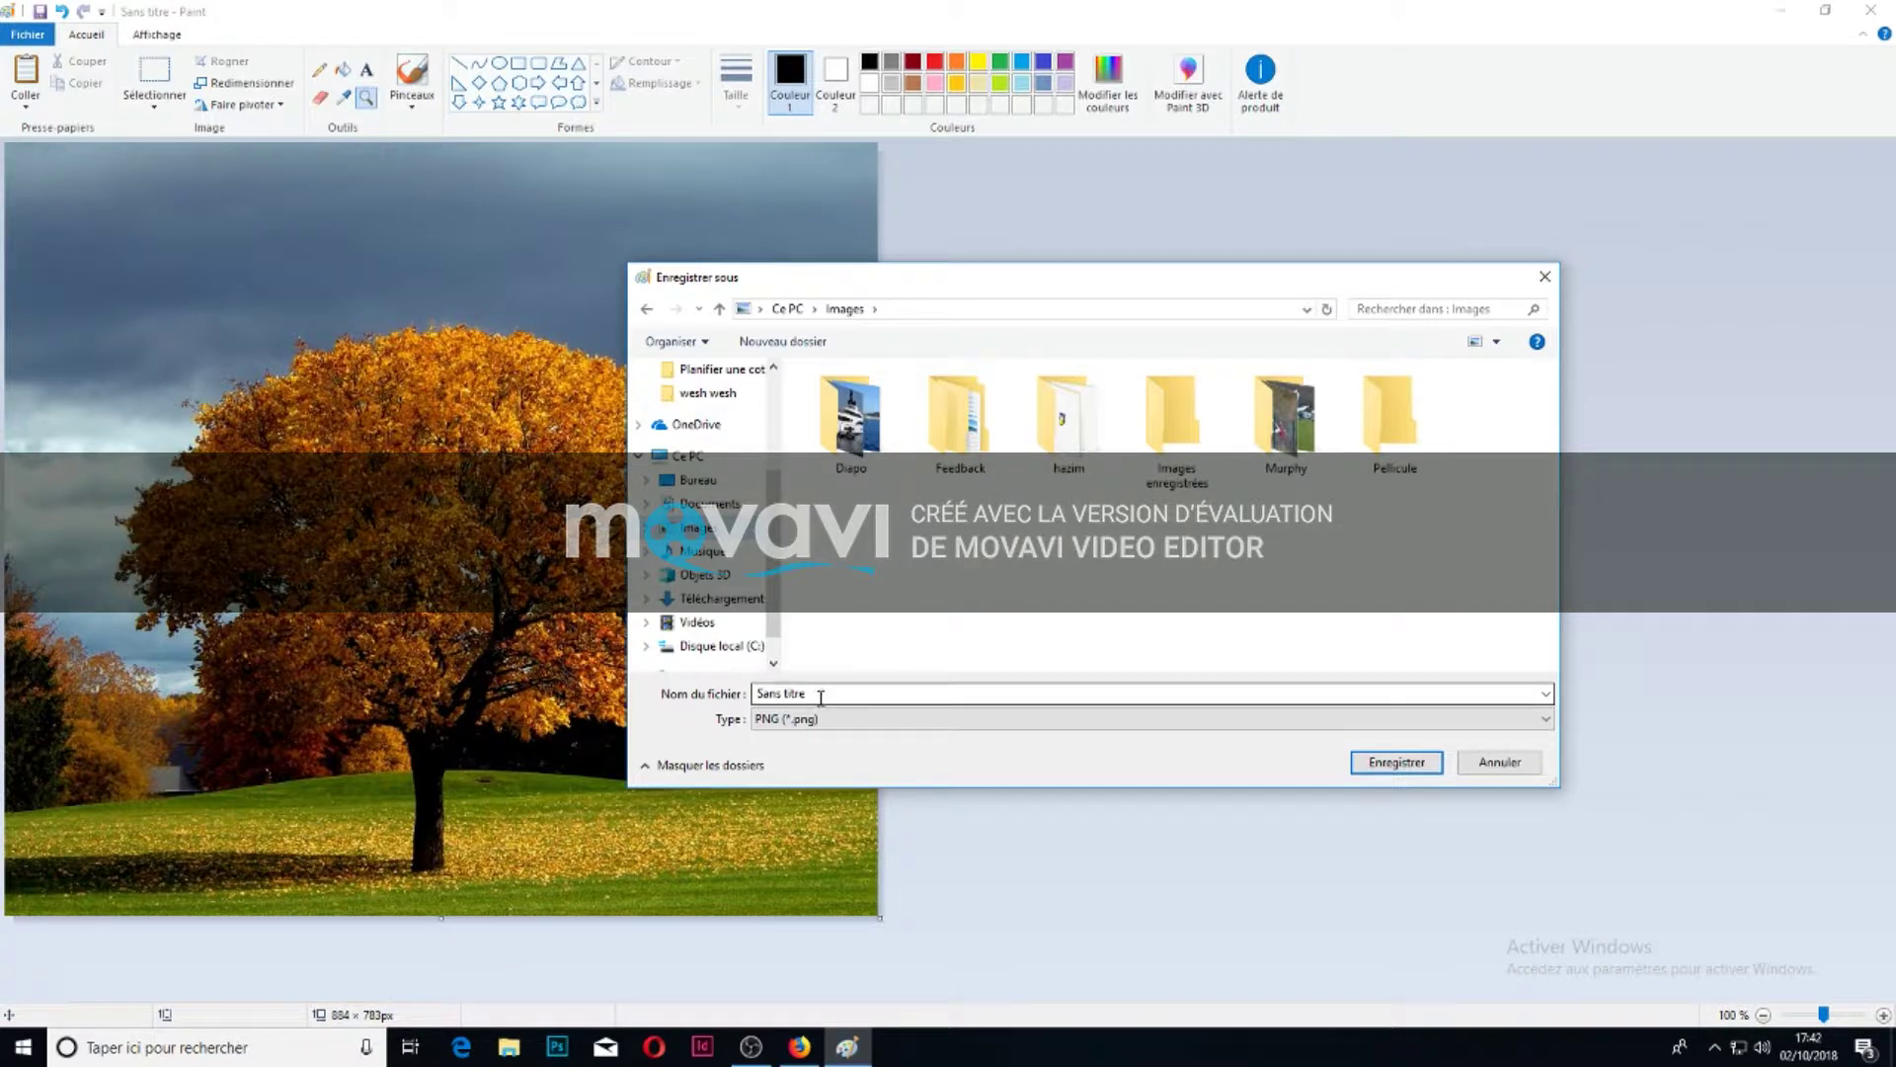
pyautogui.hotkey('ctrl', 'a')
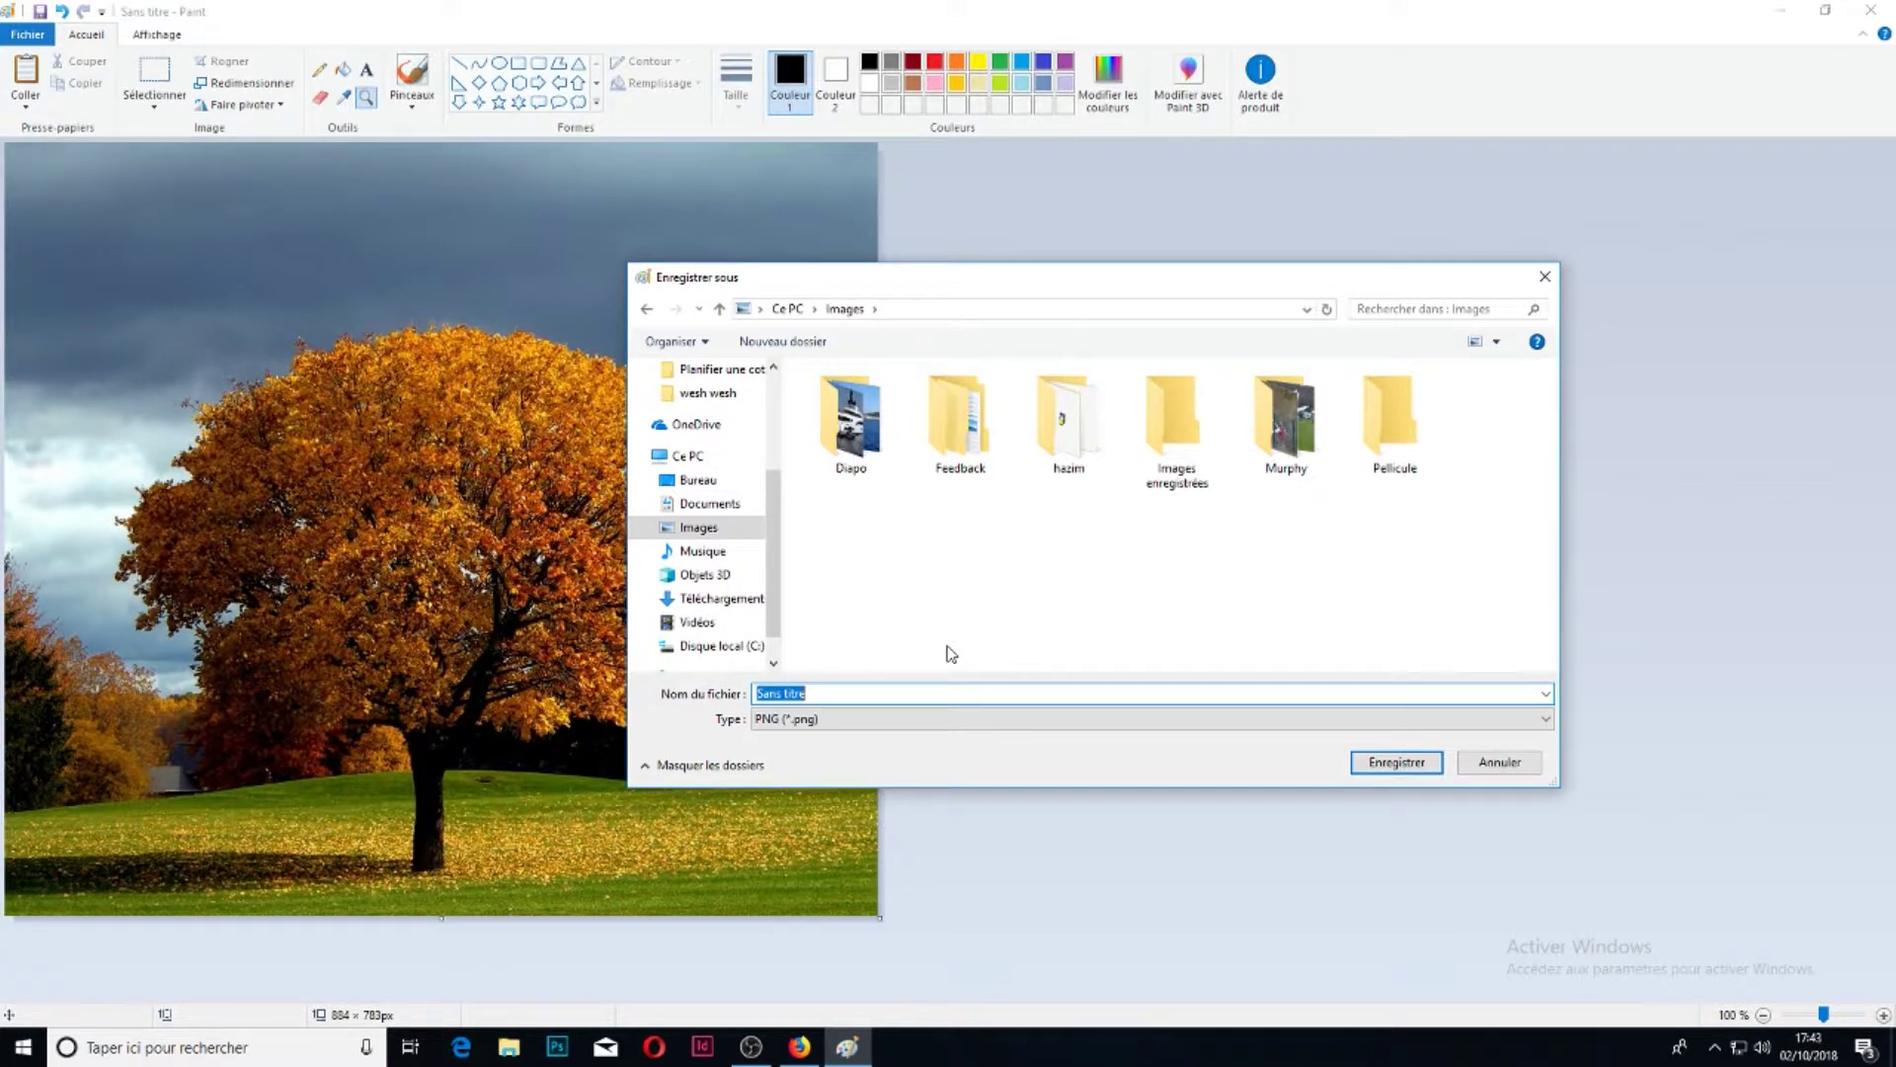
pyautogui.press('BackSpace')
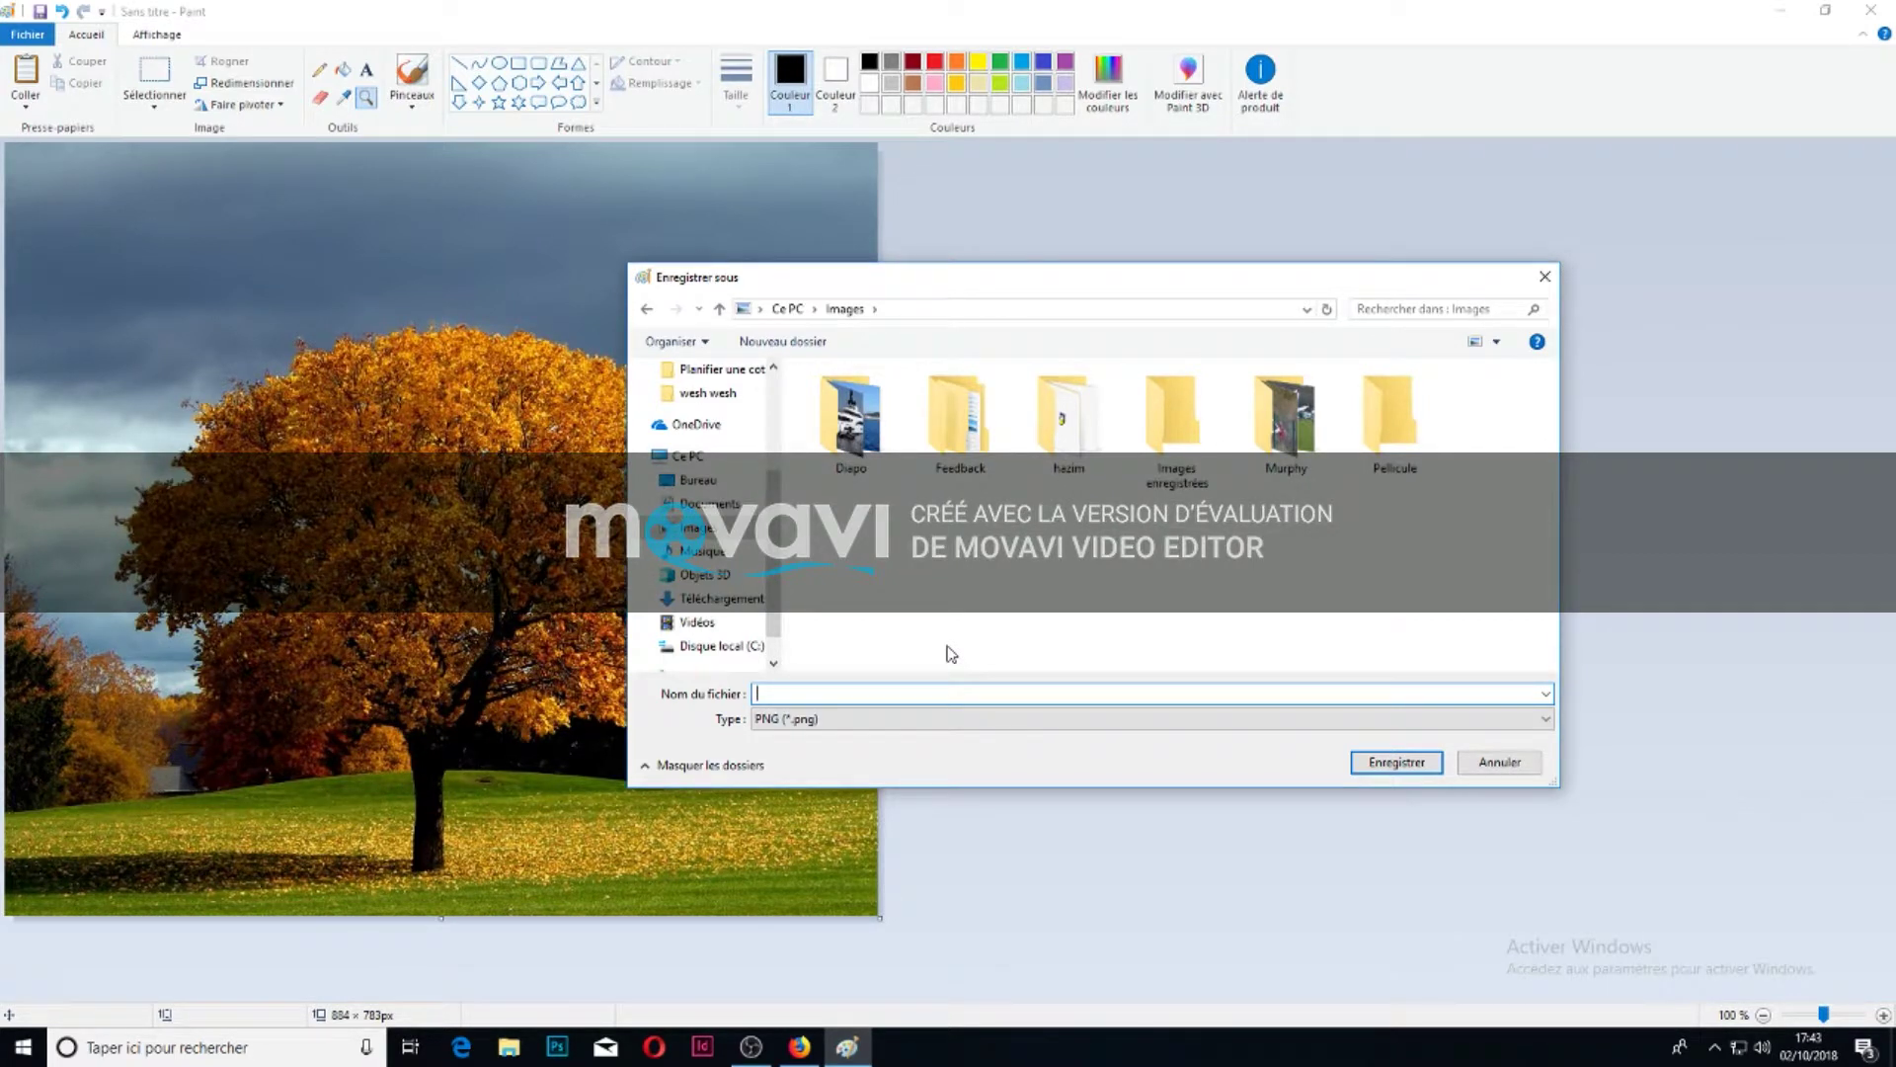
pyautogui.write('arbres jaune')
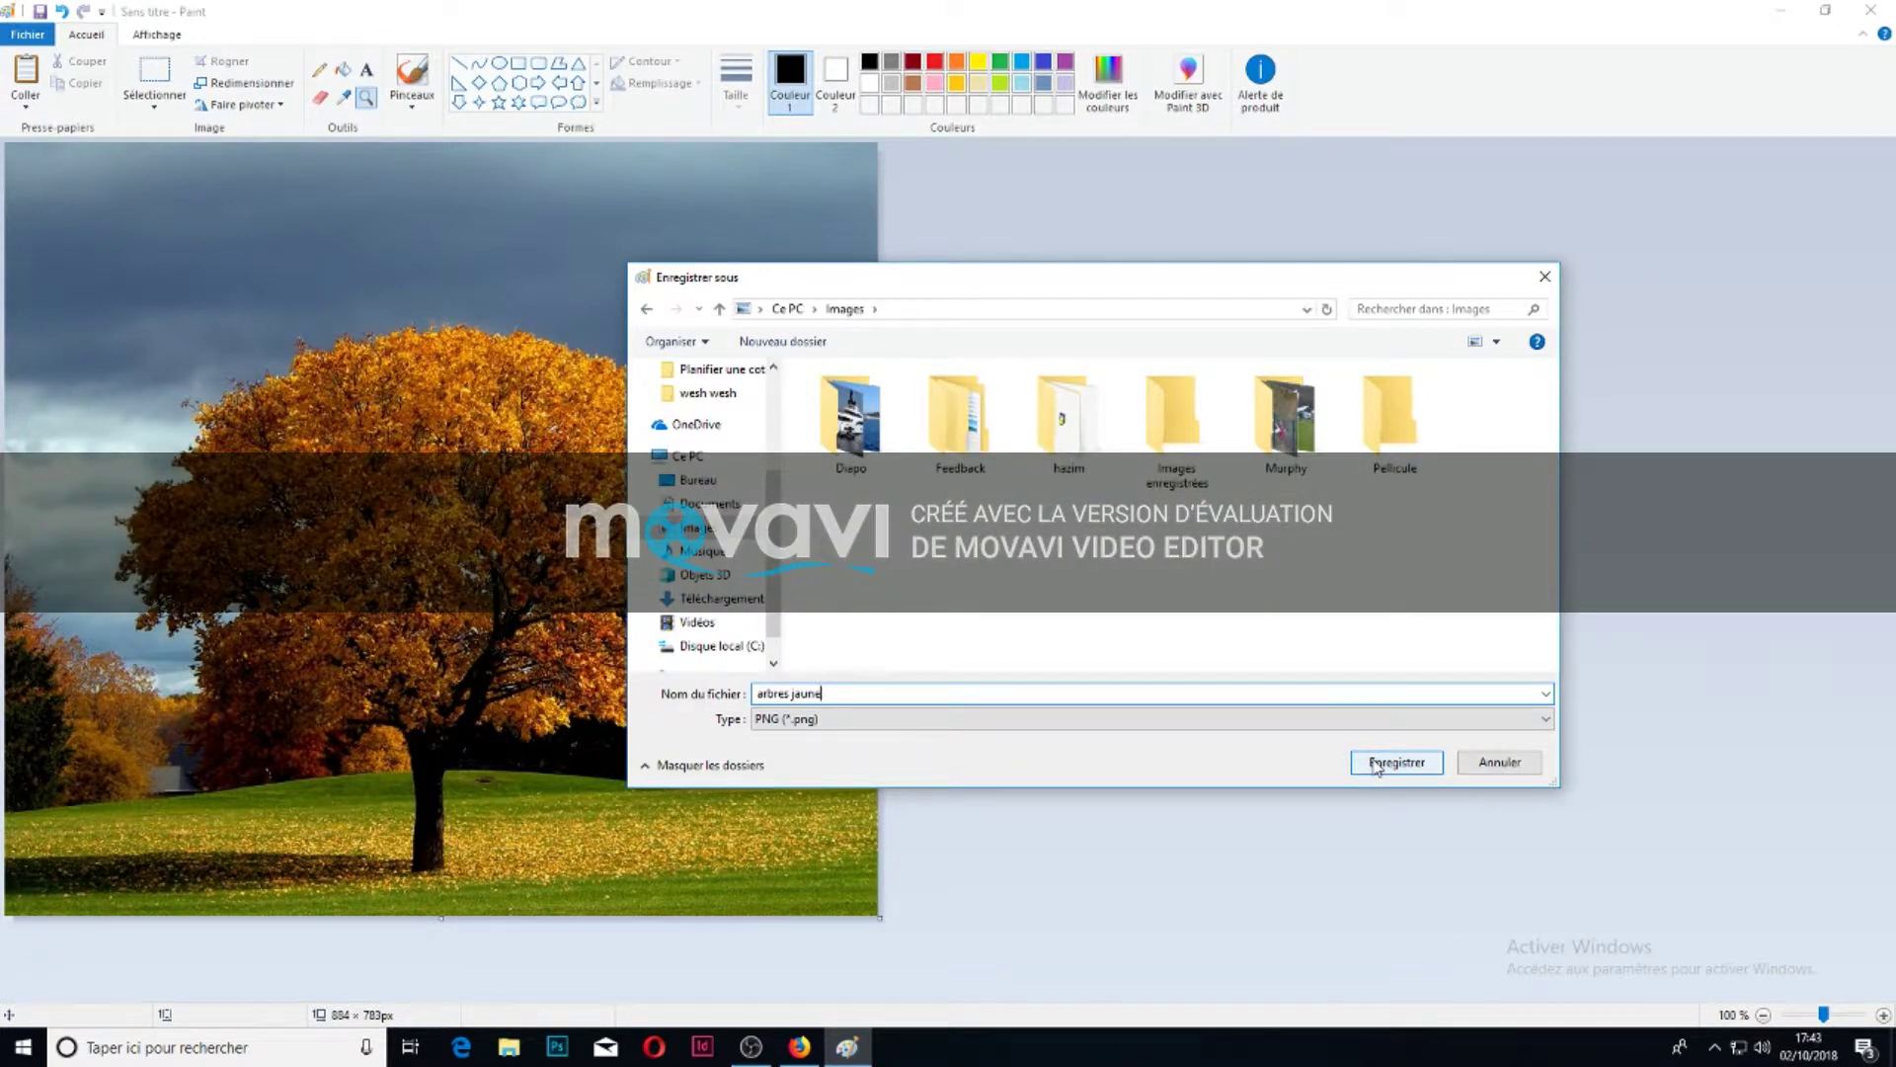
pyautogui.click(1396, 761)
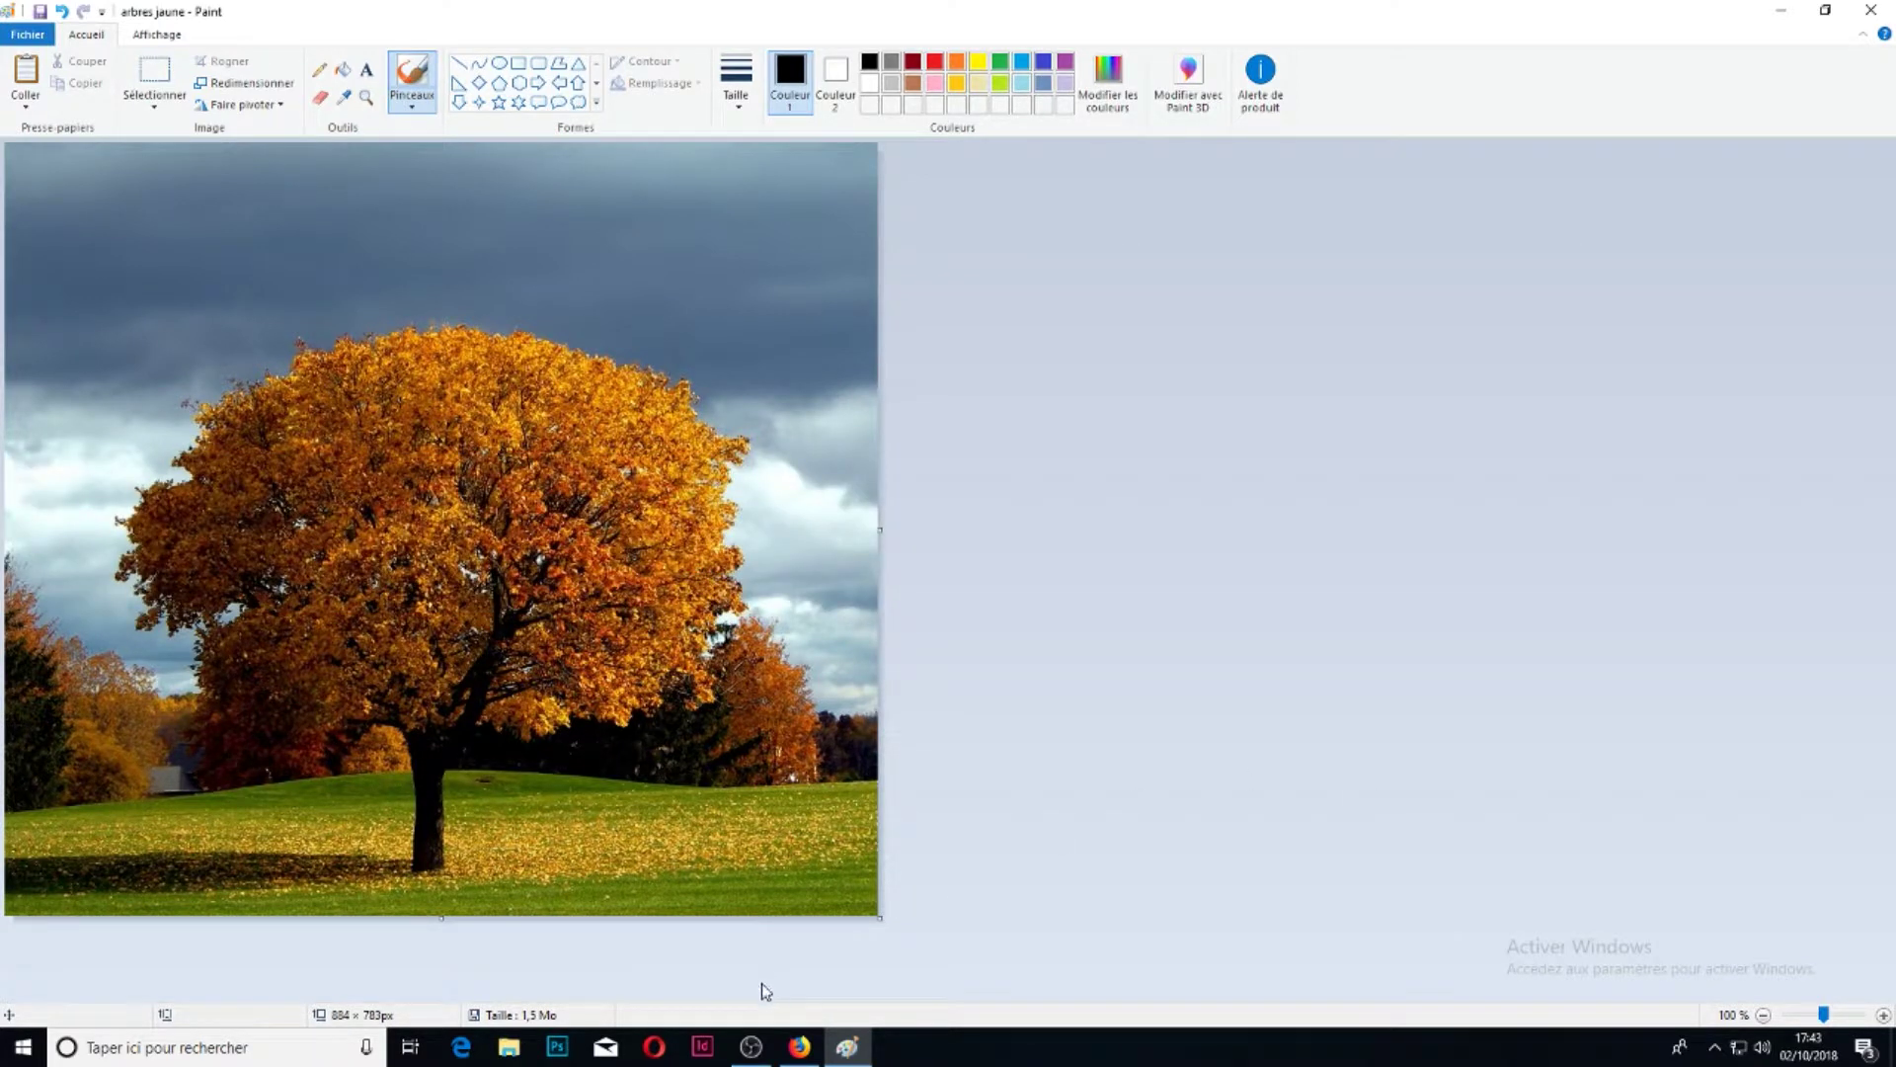
# - In File Explorer, move "arbres jaune" from Images into the Pellicule folder, check that folder's contents and close the window
pyautogui.click(509, 1050)
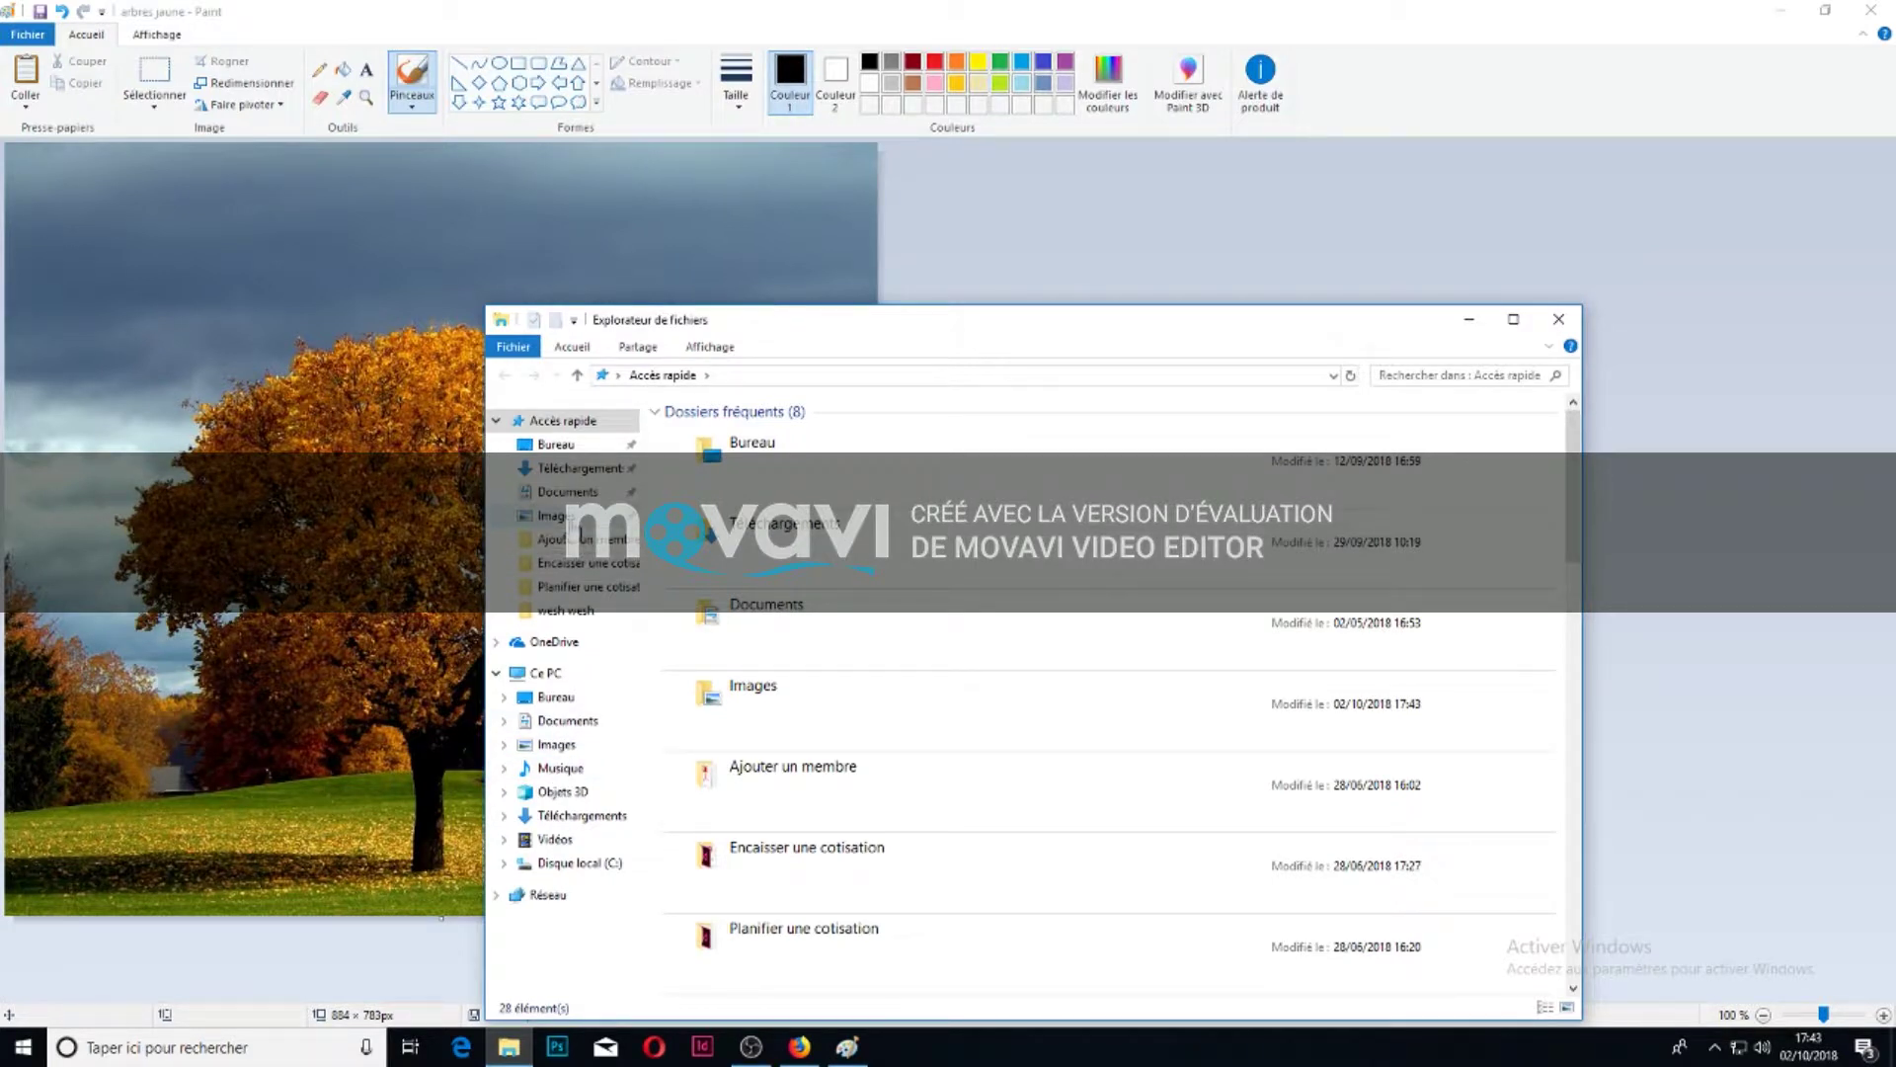
pyautogui.click(578, 518)
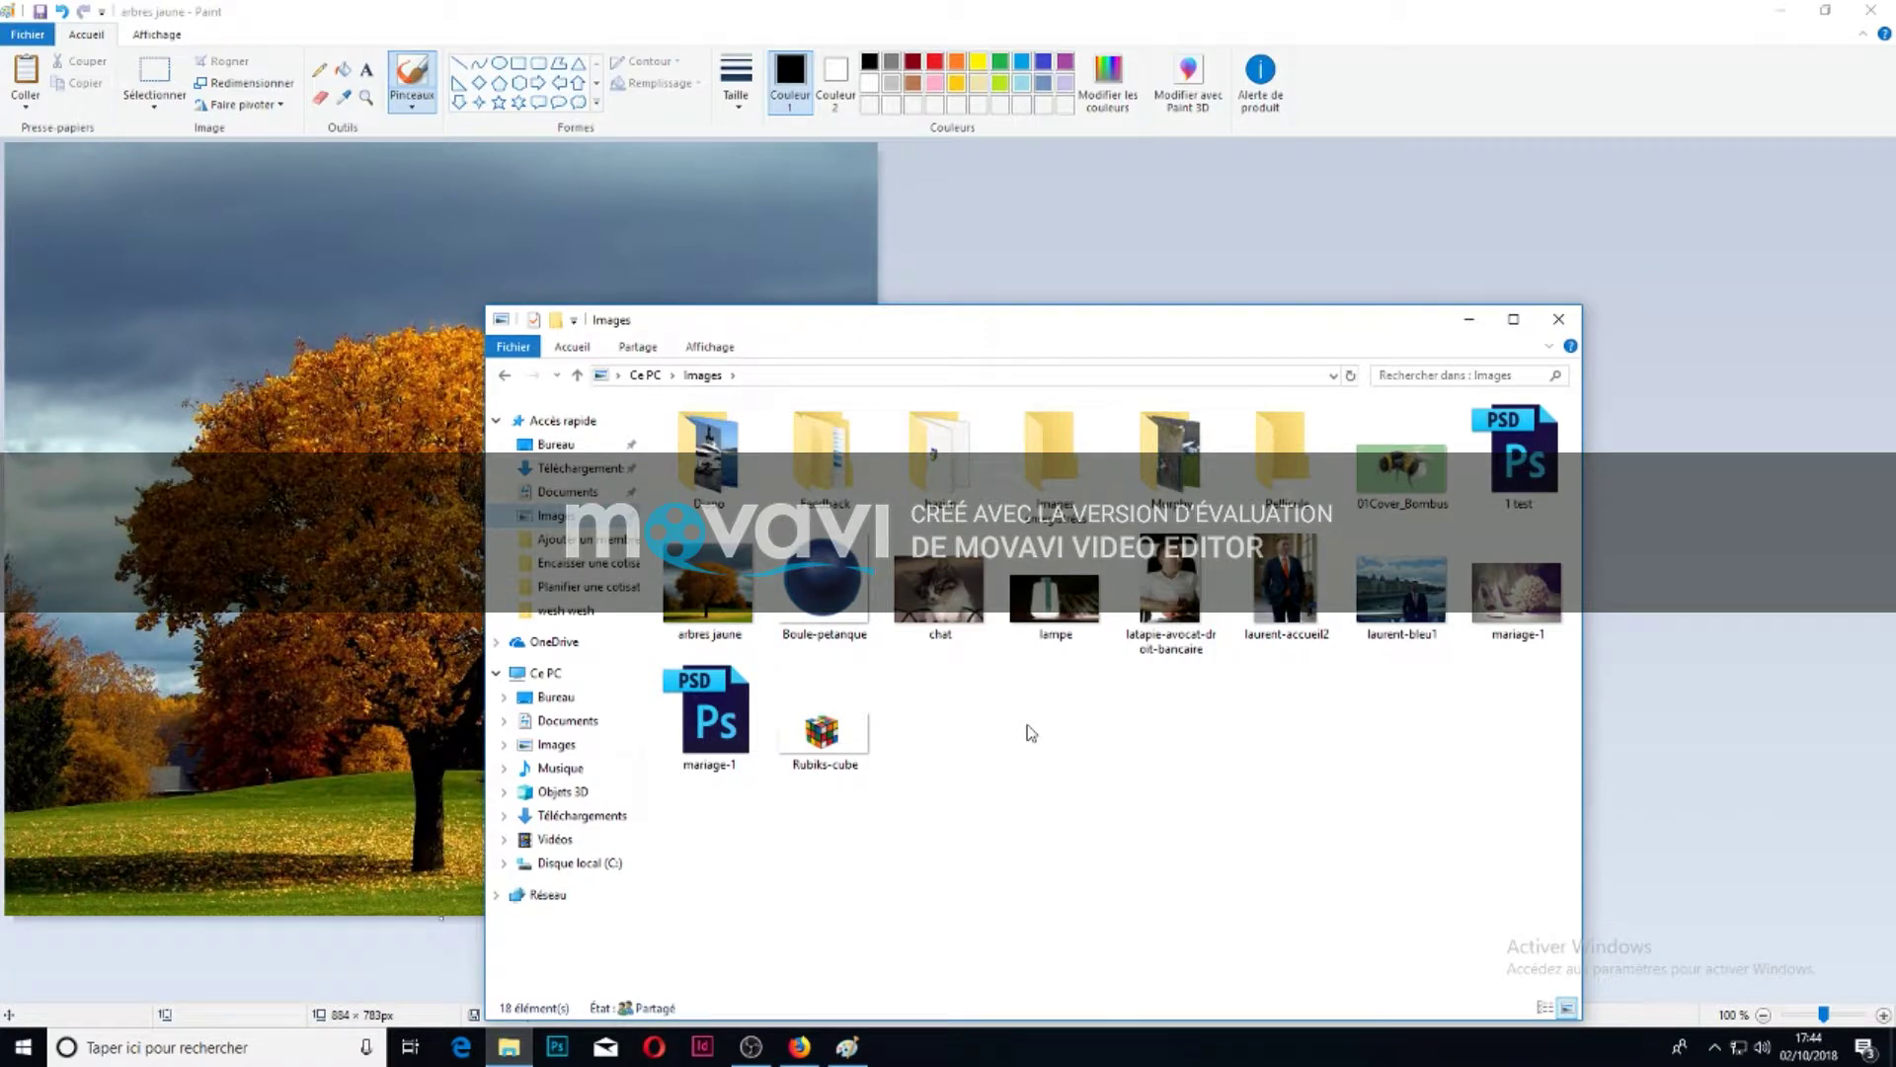
pyautogui.click(694, 592)
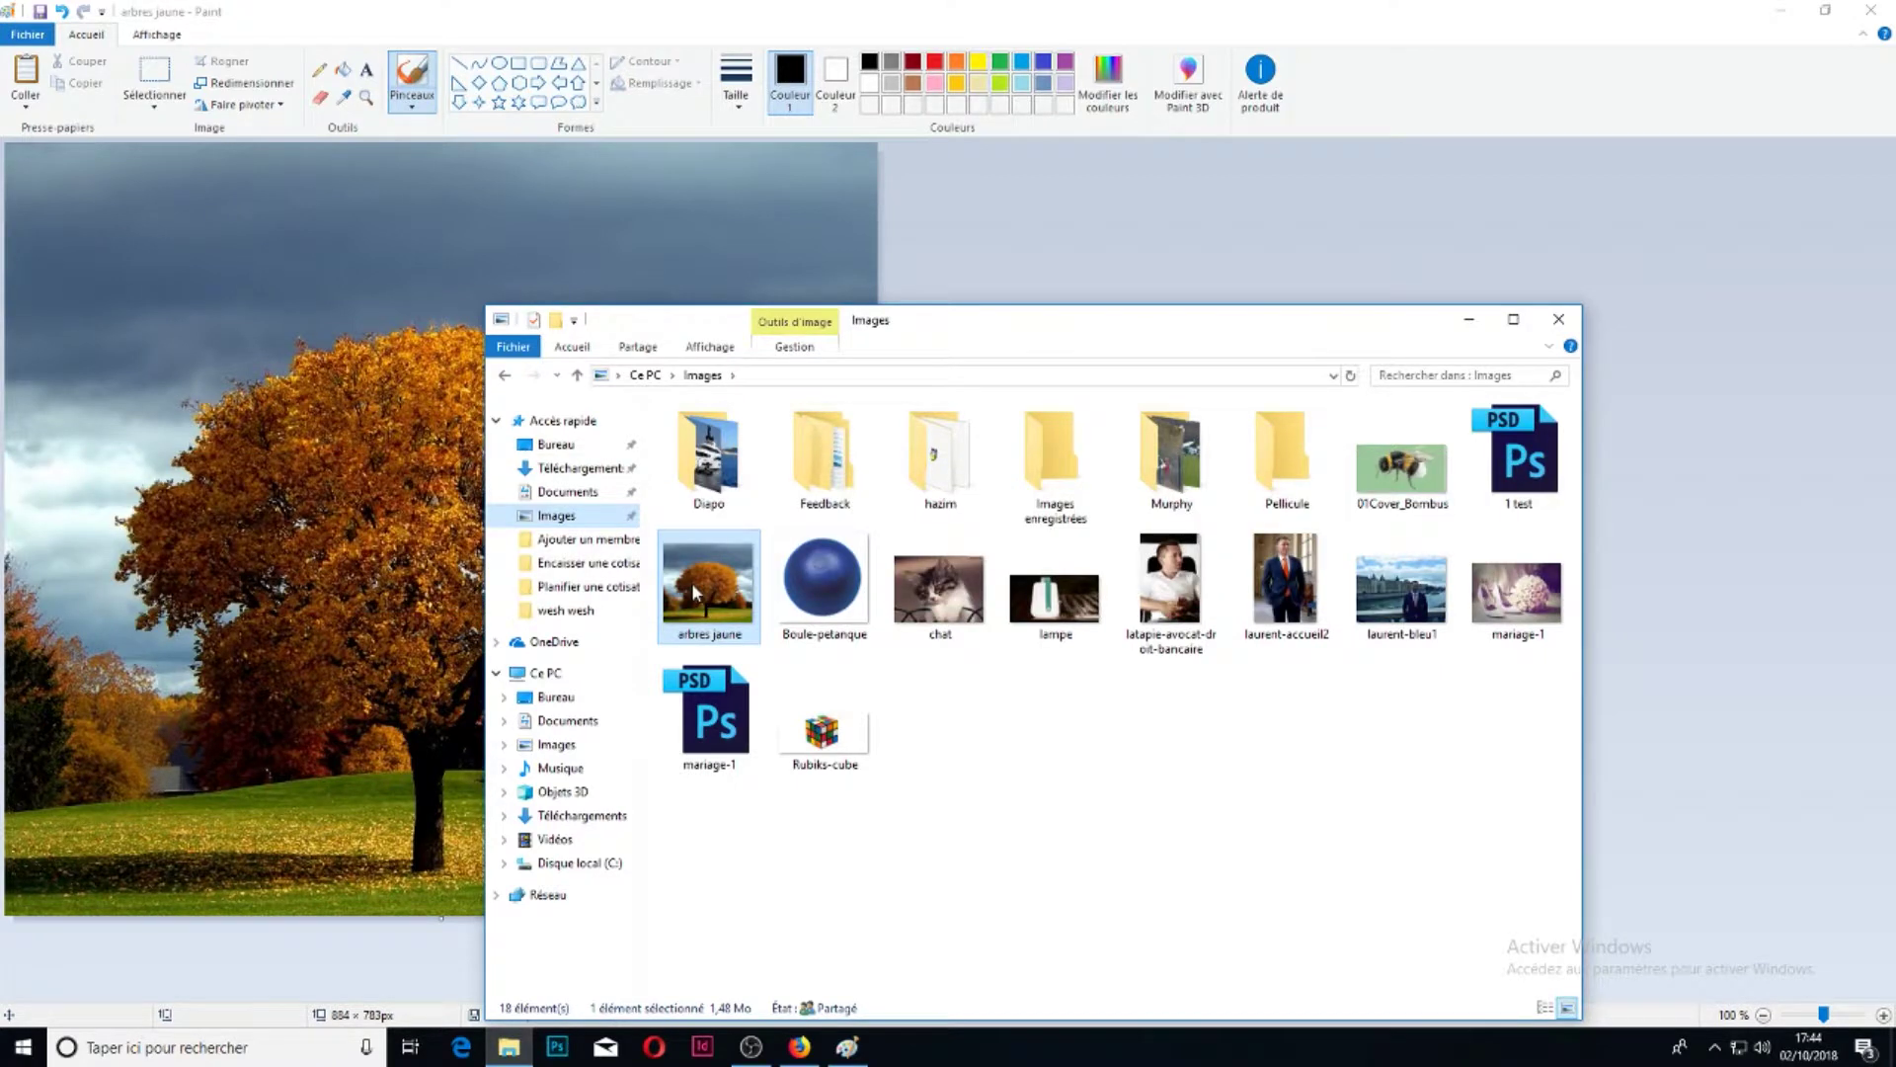
pyautogui.moveTo(694, 591); pyautogui.dragTo(1274, 476)
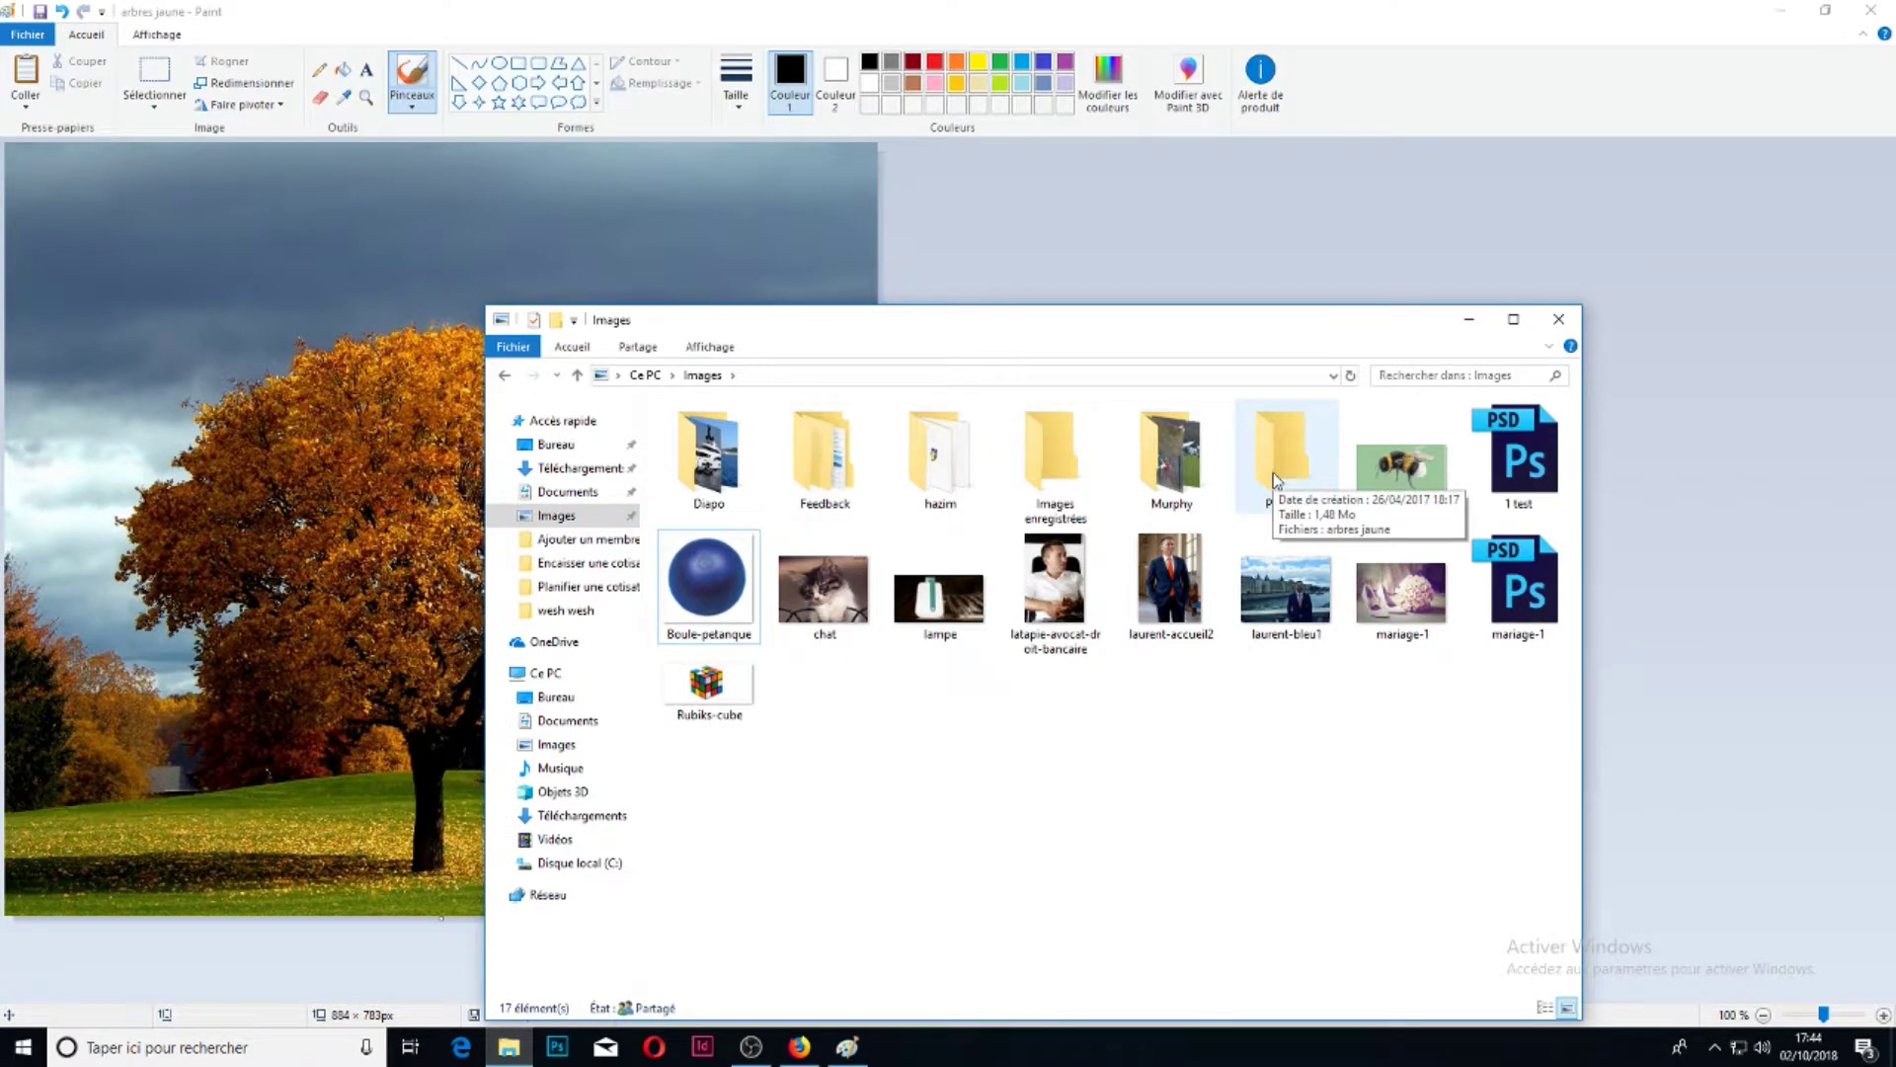
pyautogui.doubleClick(1274, 478)
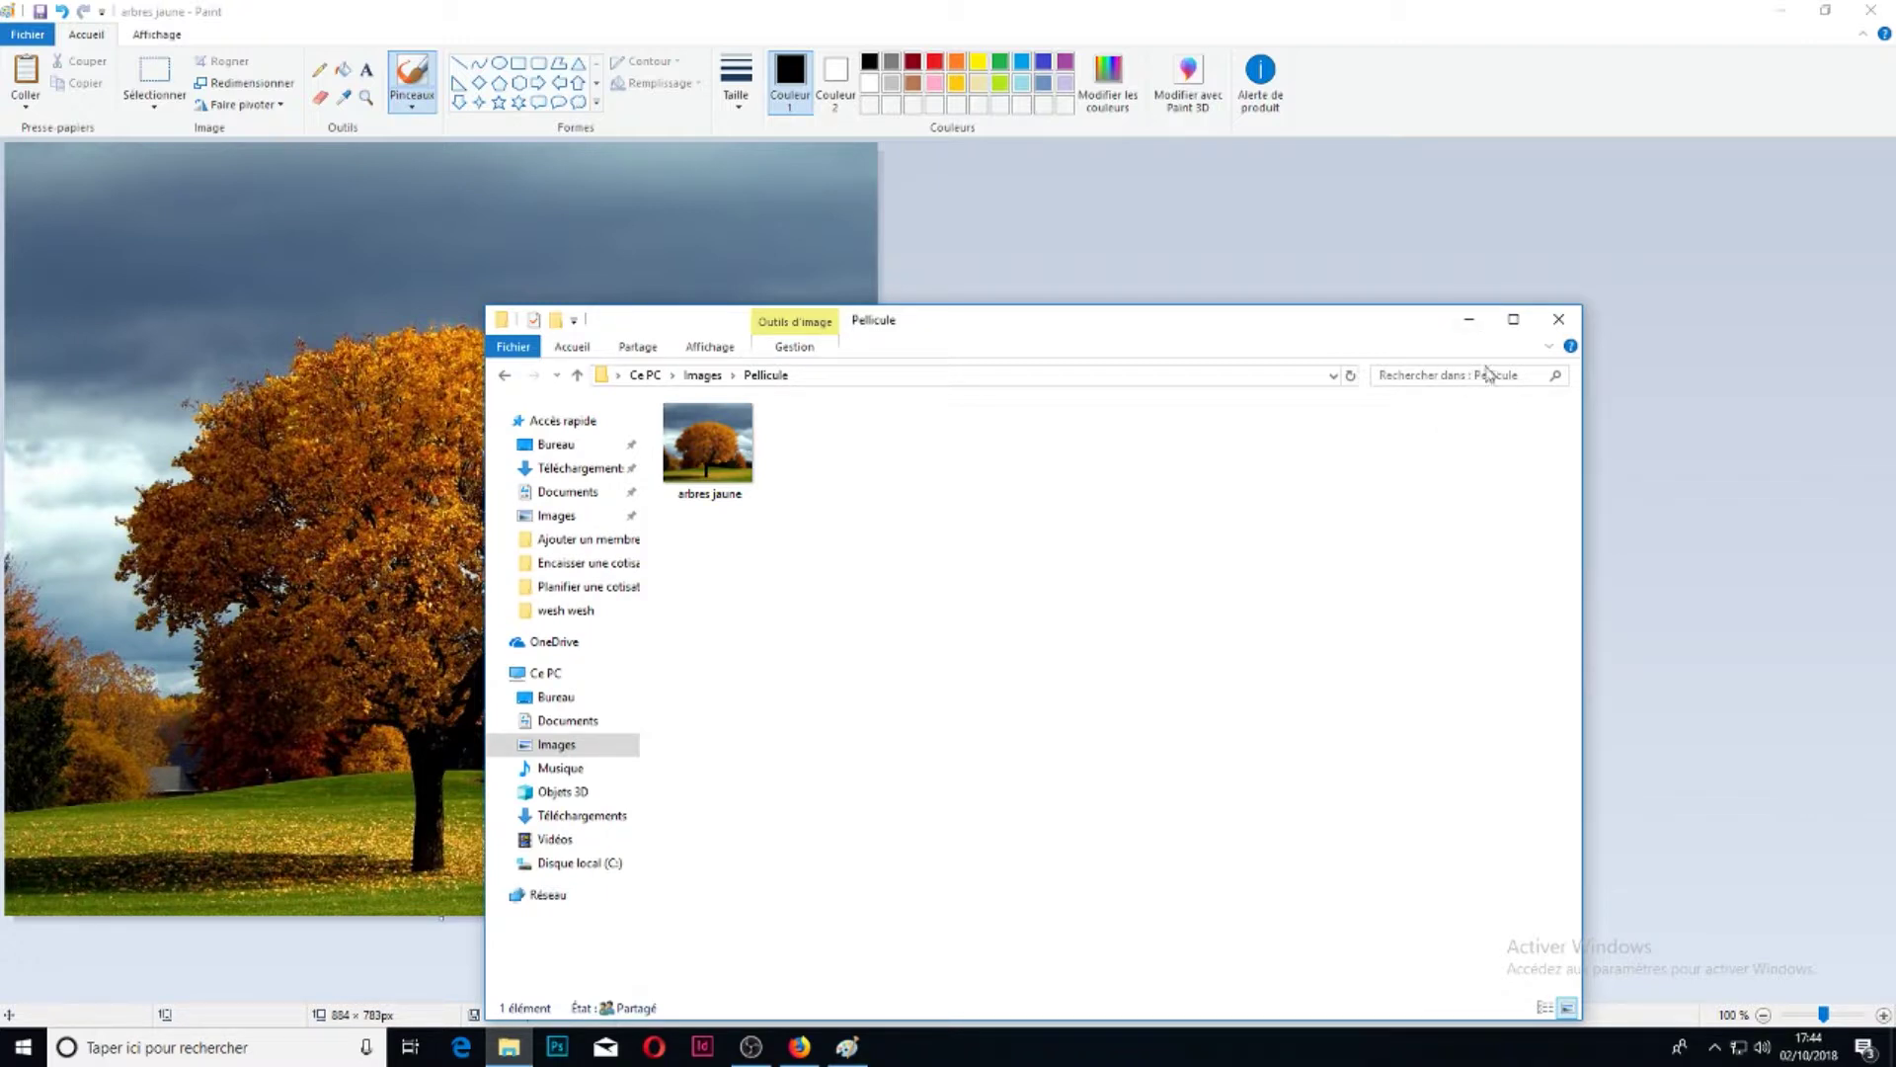
pyautogui.click(1558, 319)
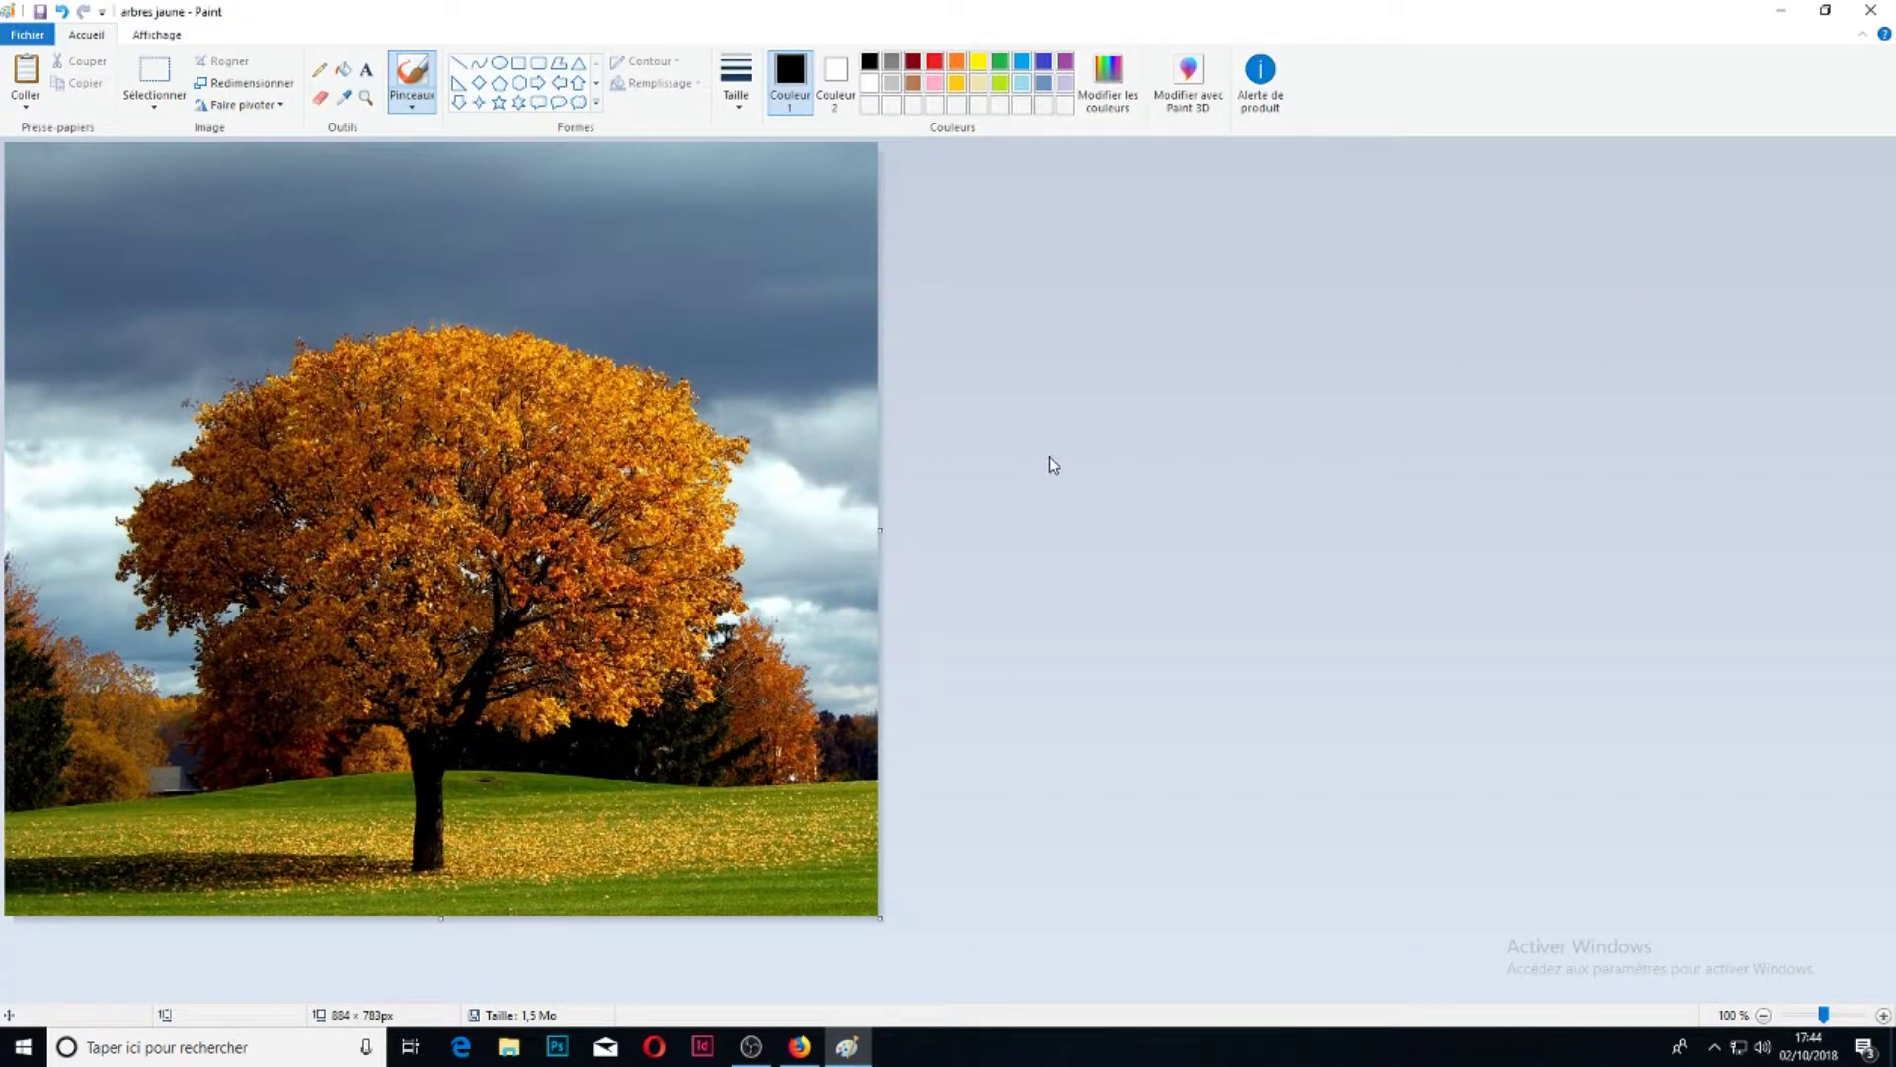
# - Close Paint, narrow the Google Images results for "paysage d'arbres" with the "arbre luxuriant" filter and browse the pictures
pyautogui.click(1870, 10)
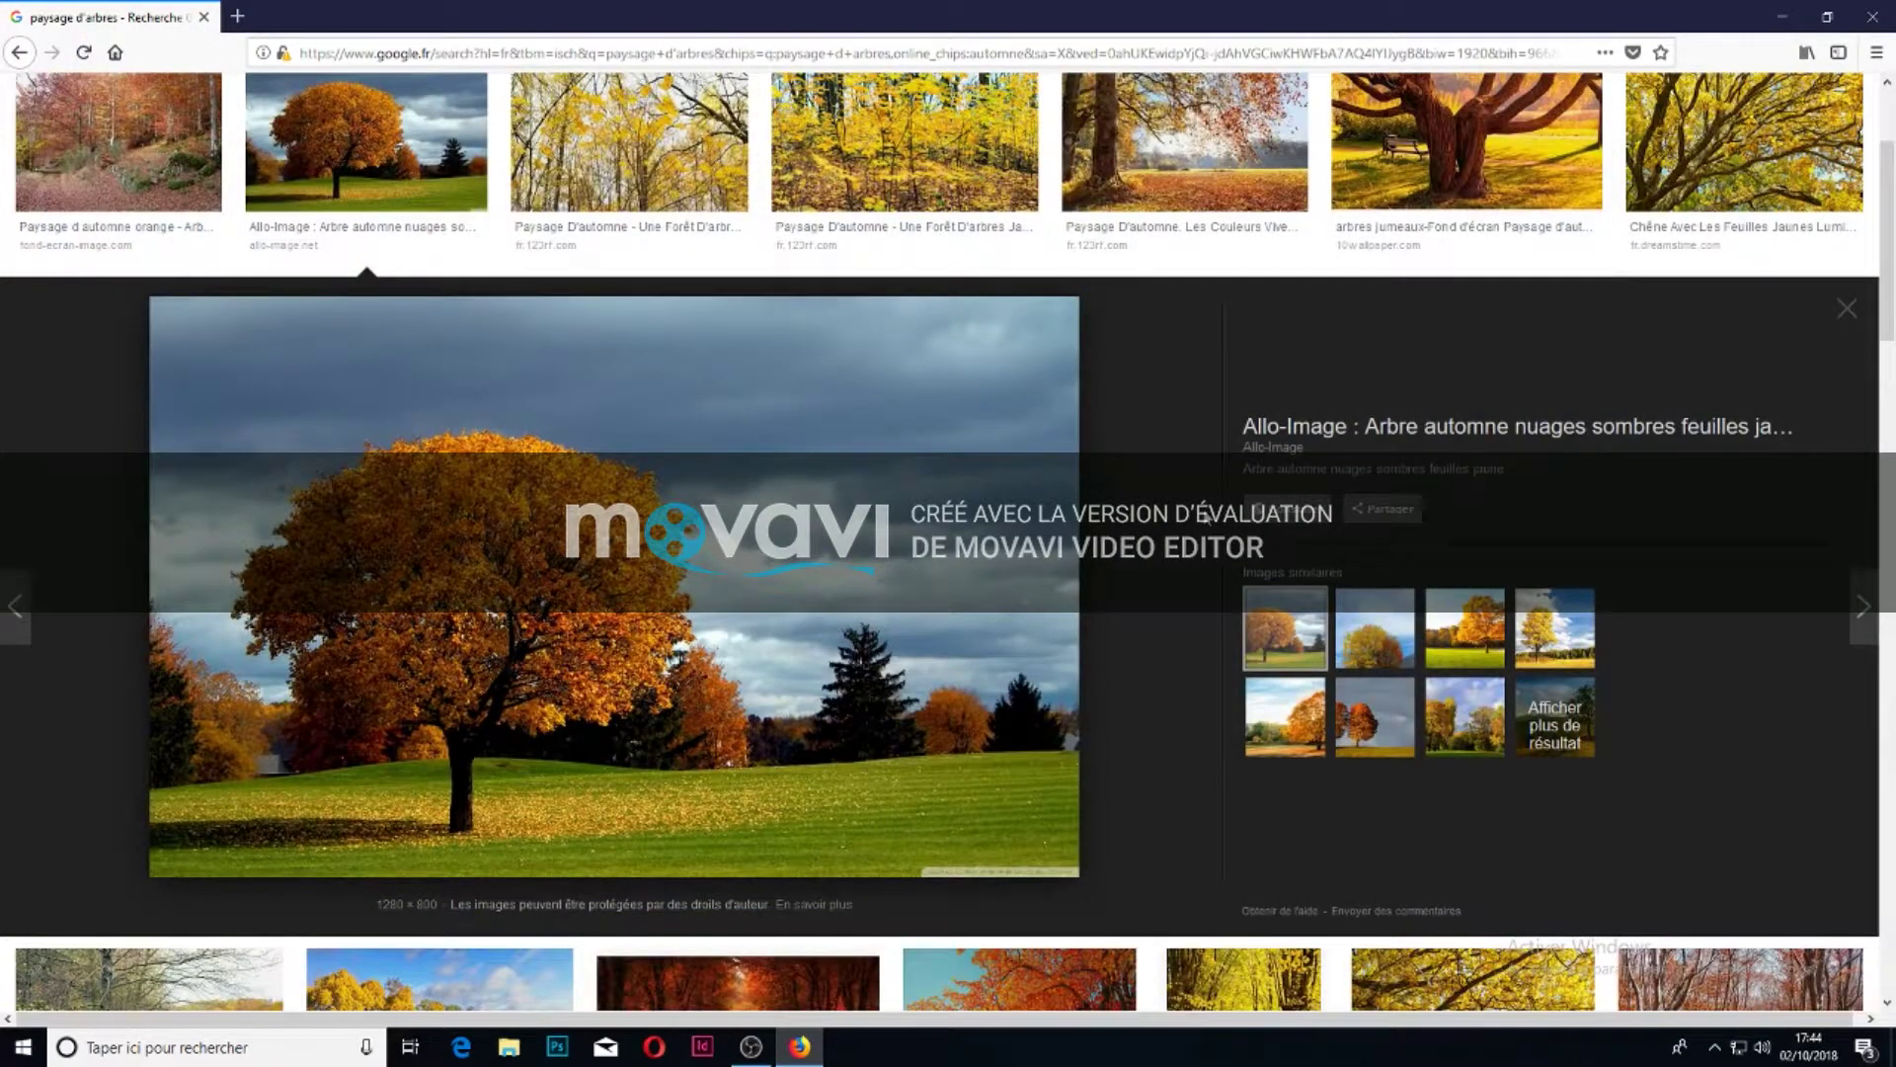
pyautogui.scroll(3, 1131, 504)
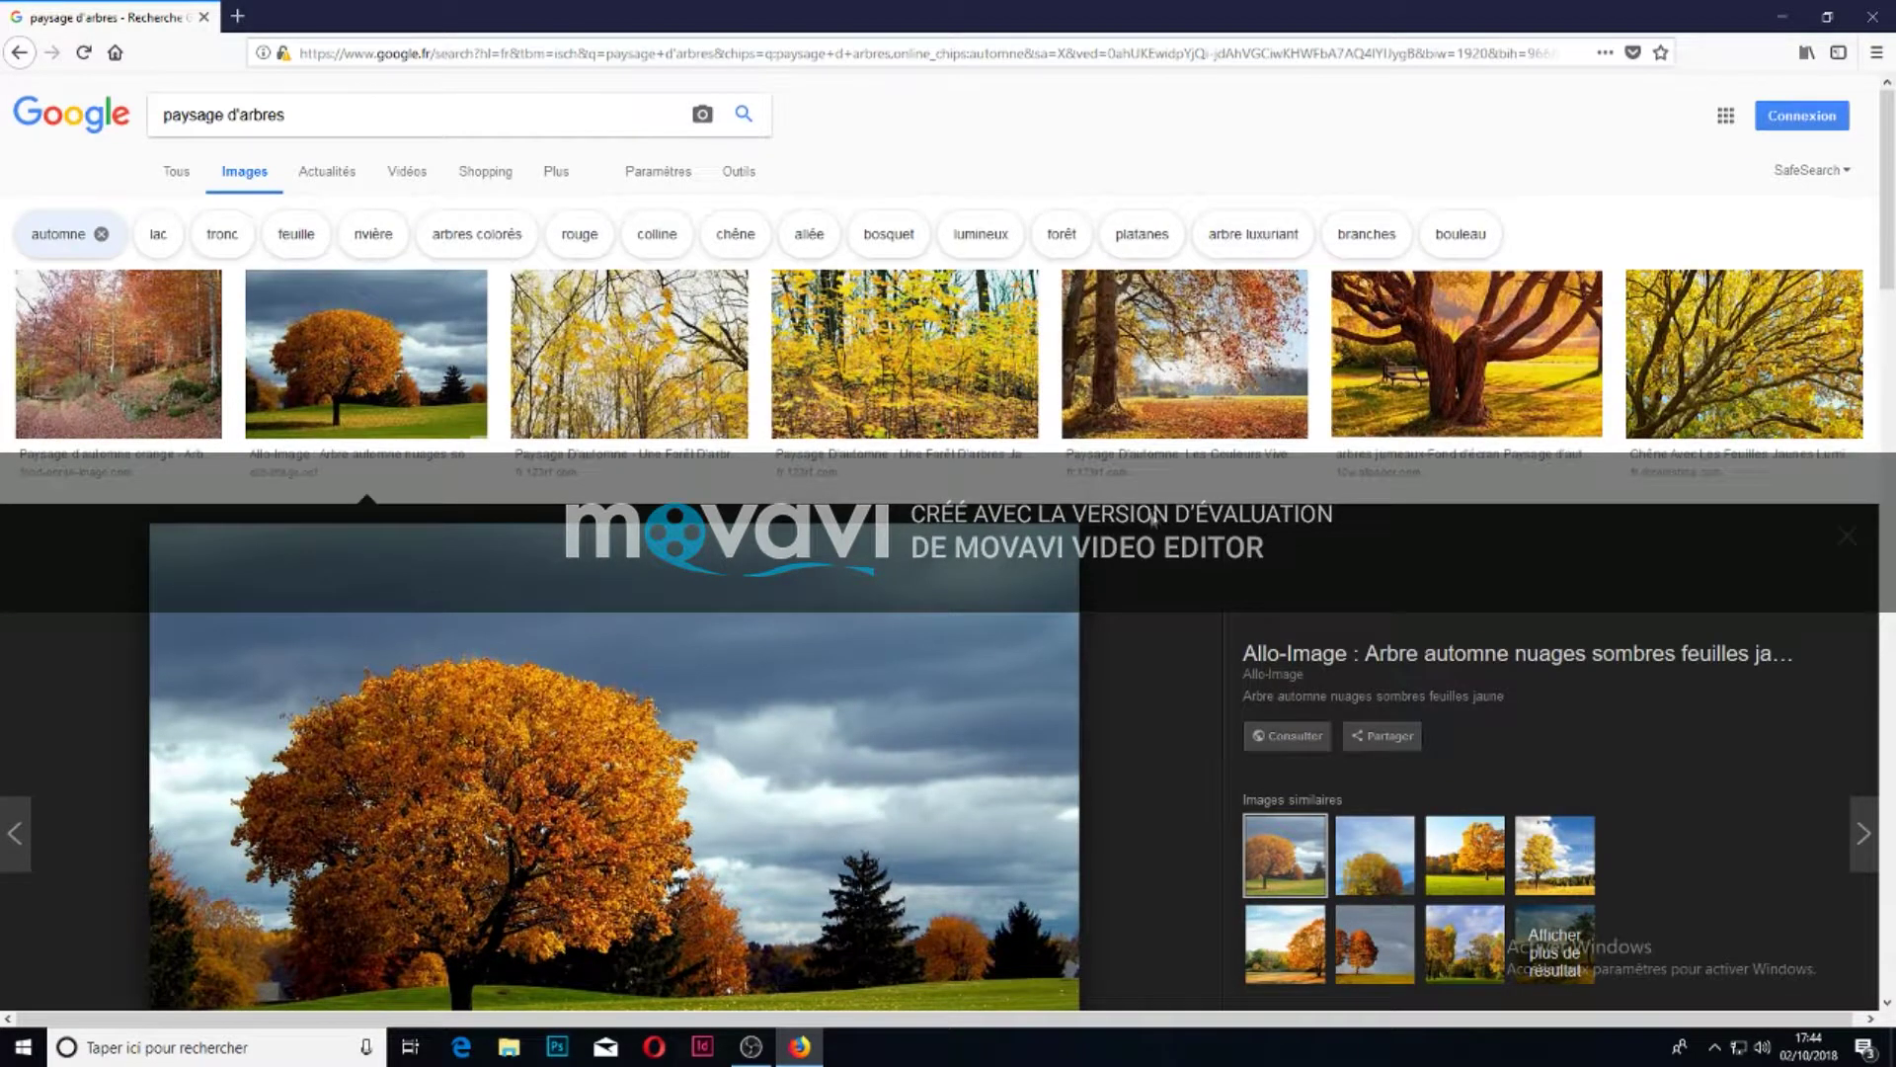
pyautogui.click(1258, 254)
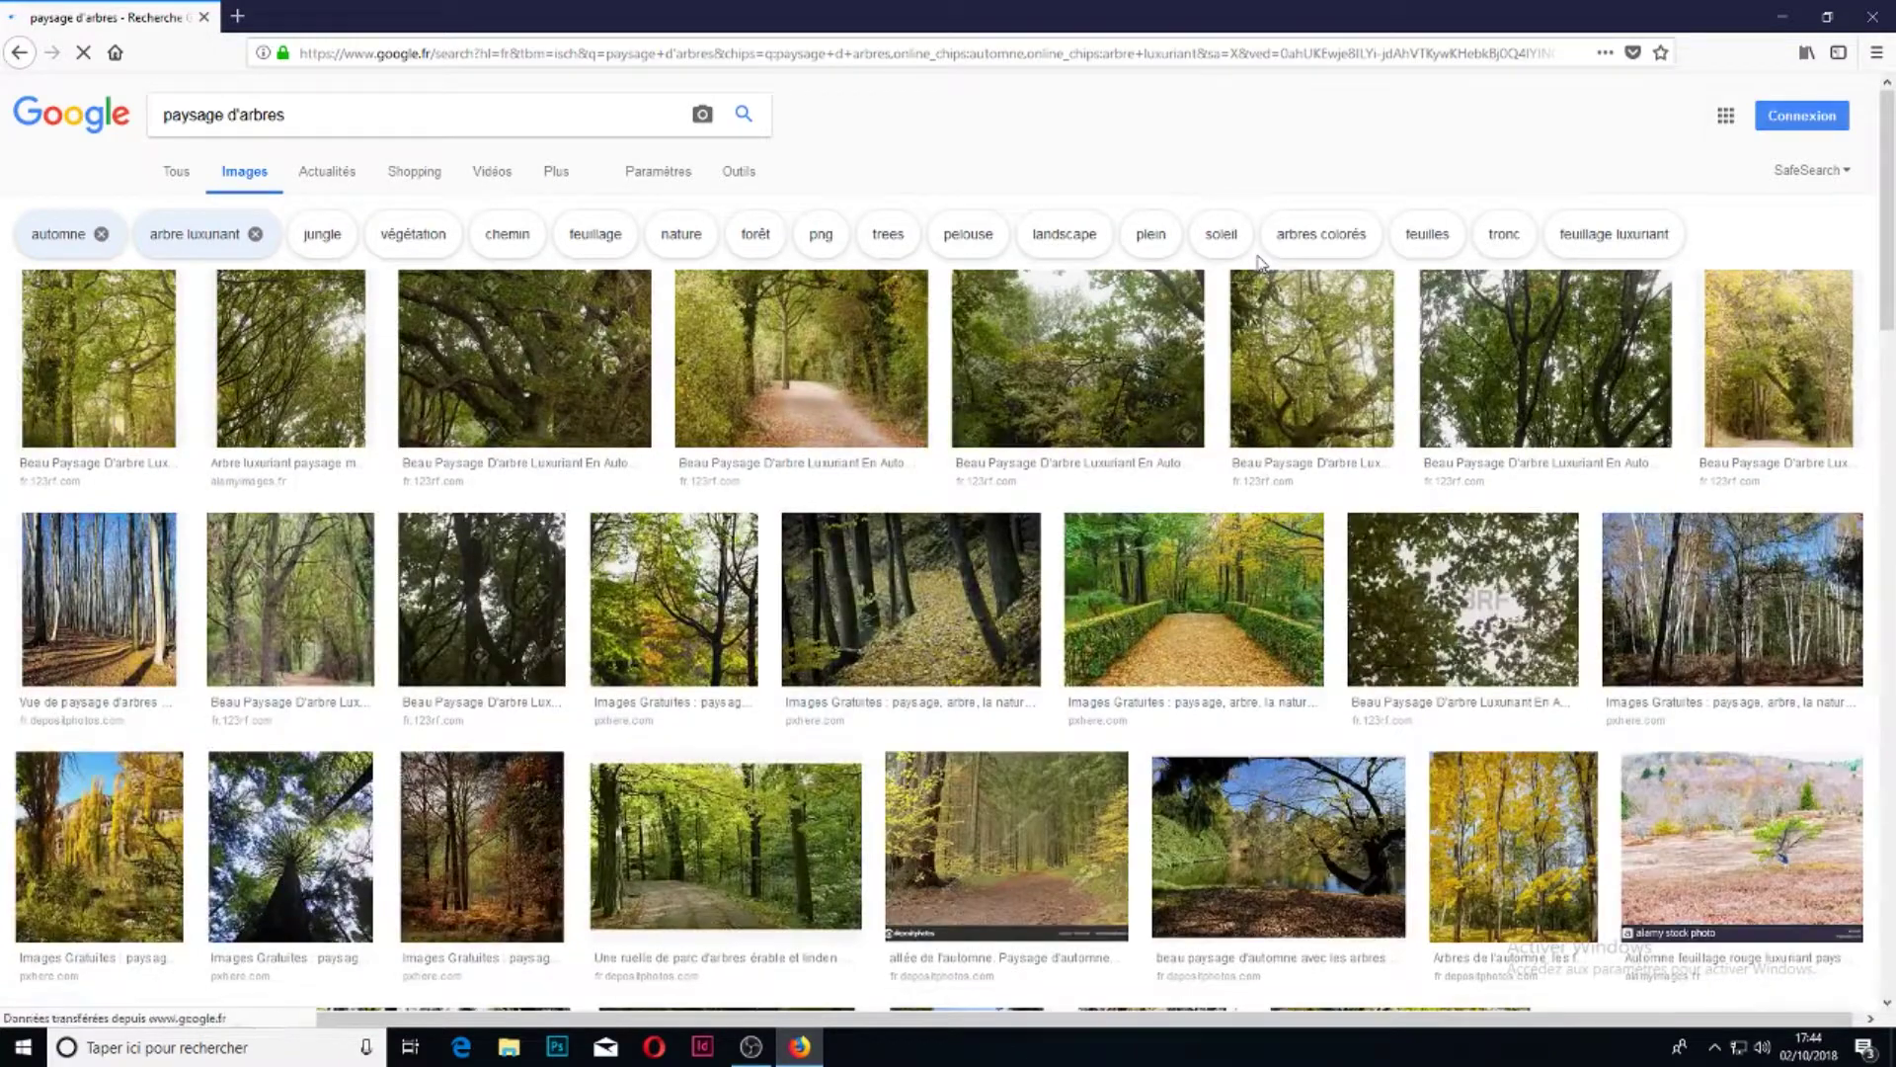
pyautogui.scroll(-1, 1257, 401)
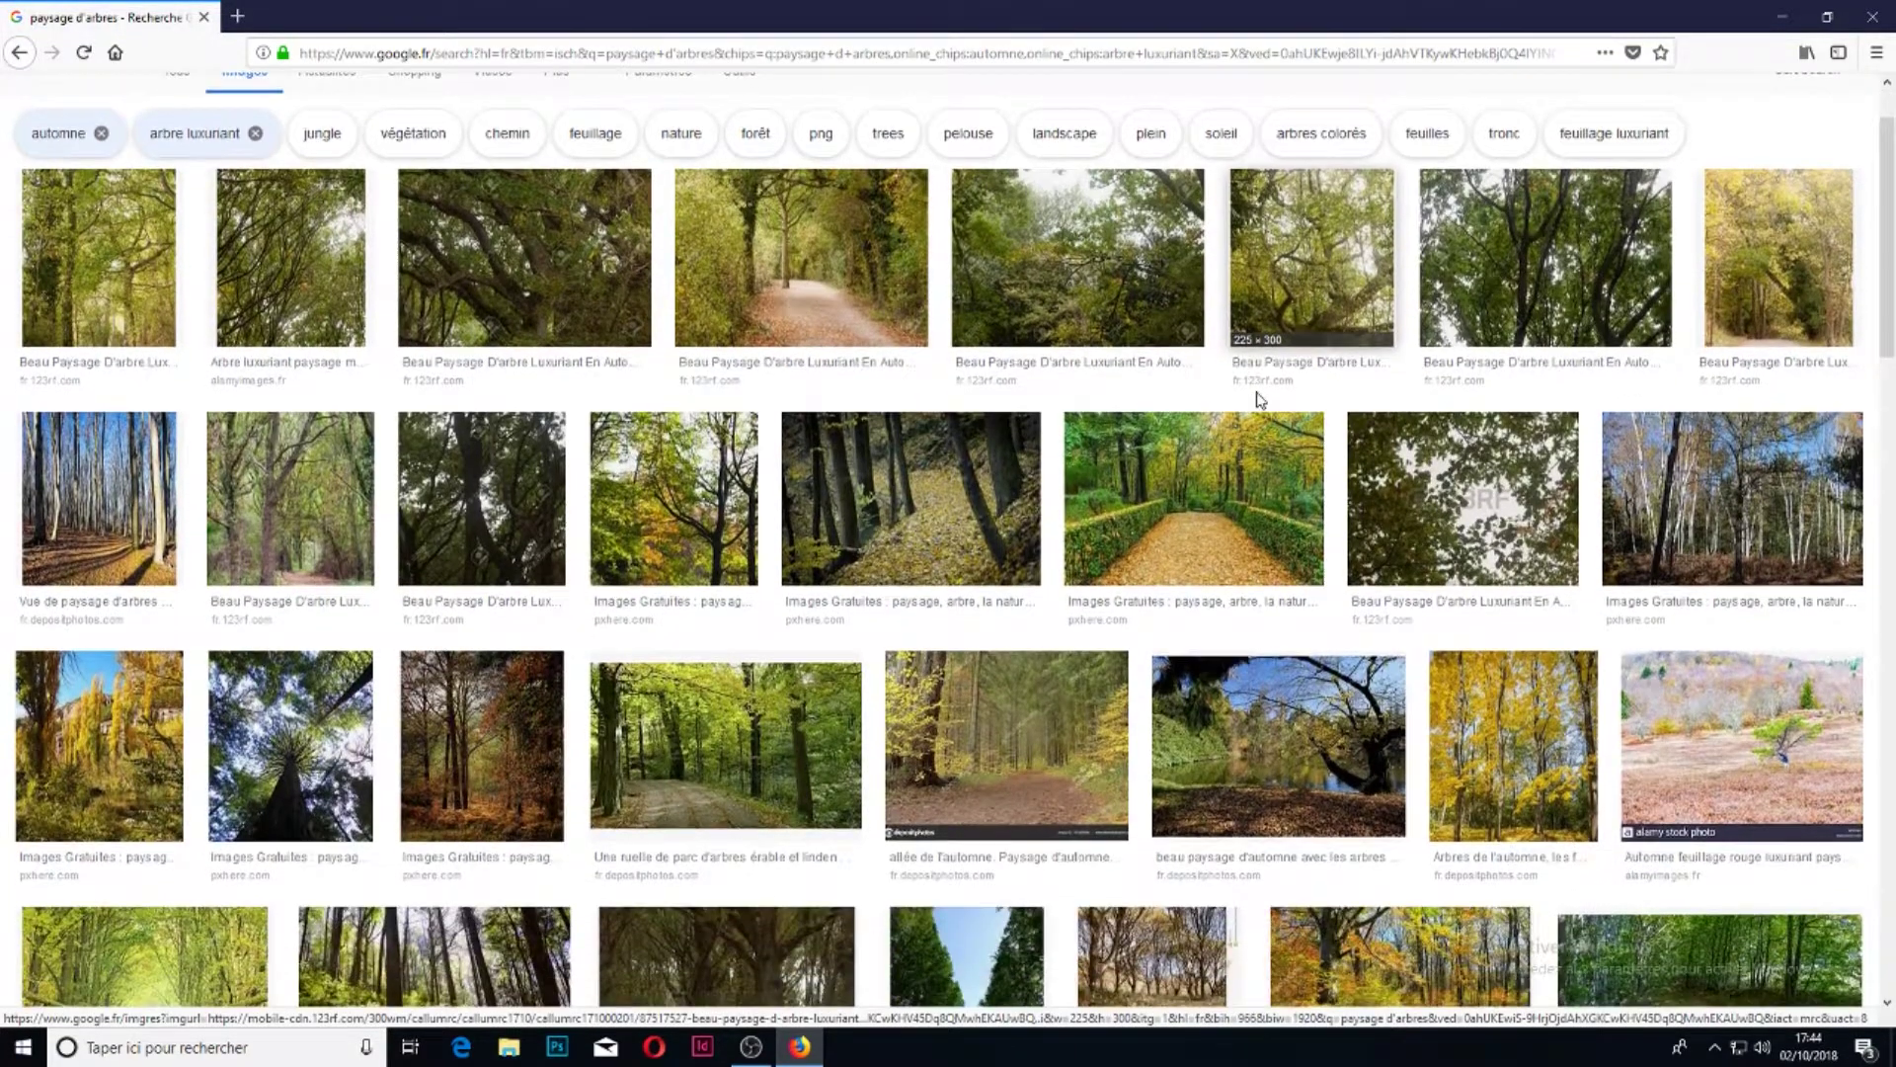
pyautogui.scroll(-2, 1258, 401)
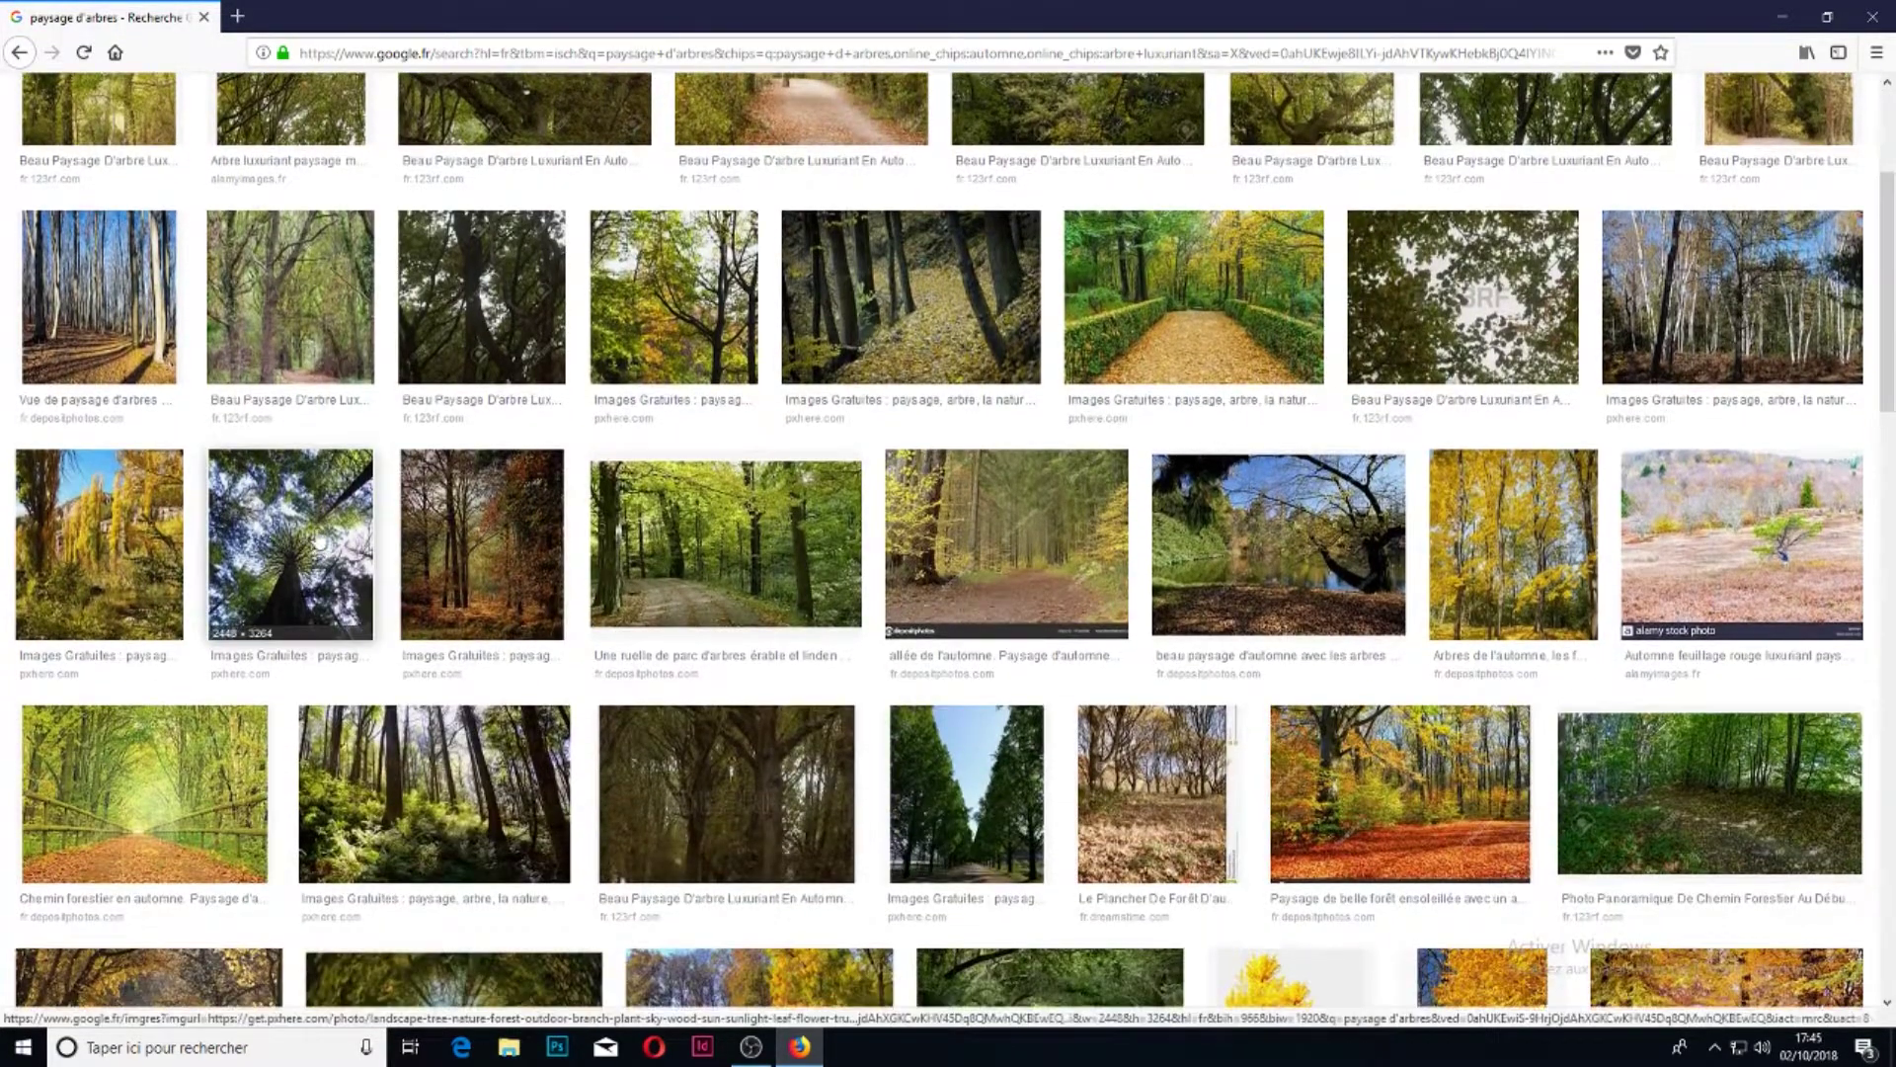
pyautogui.scroll(-1, 317, 539)
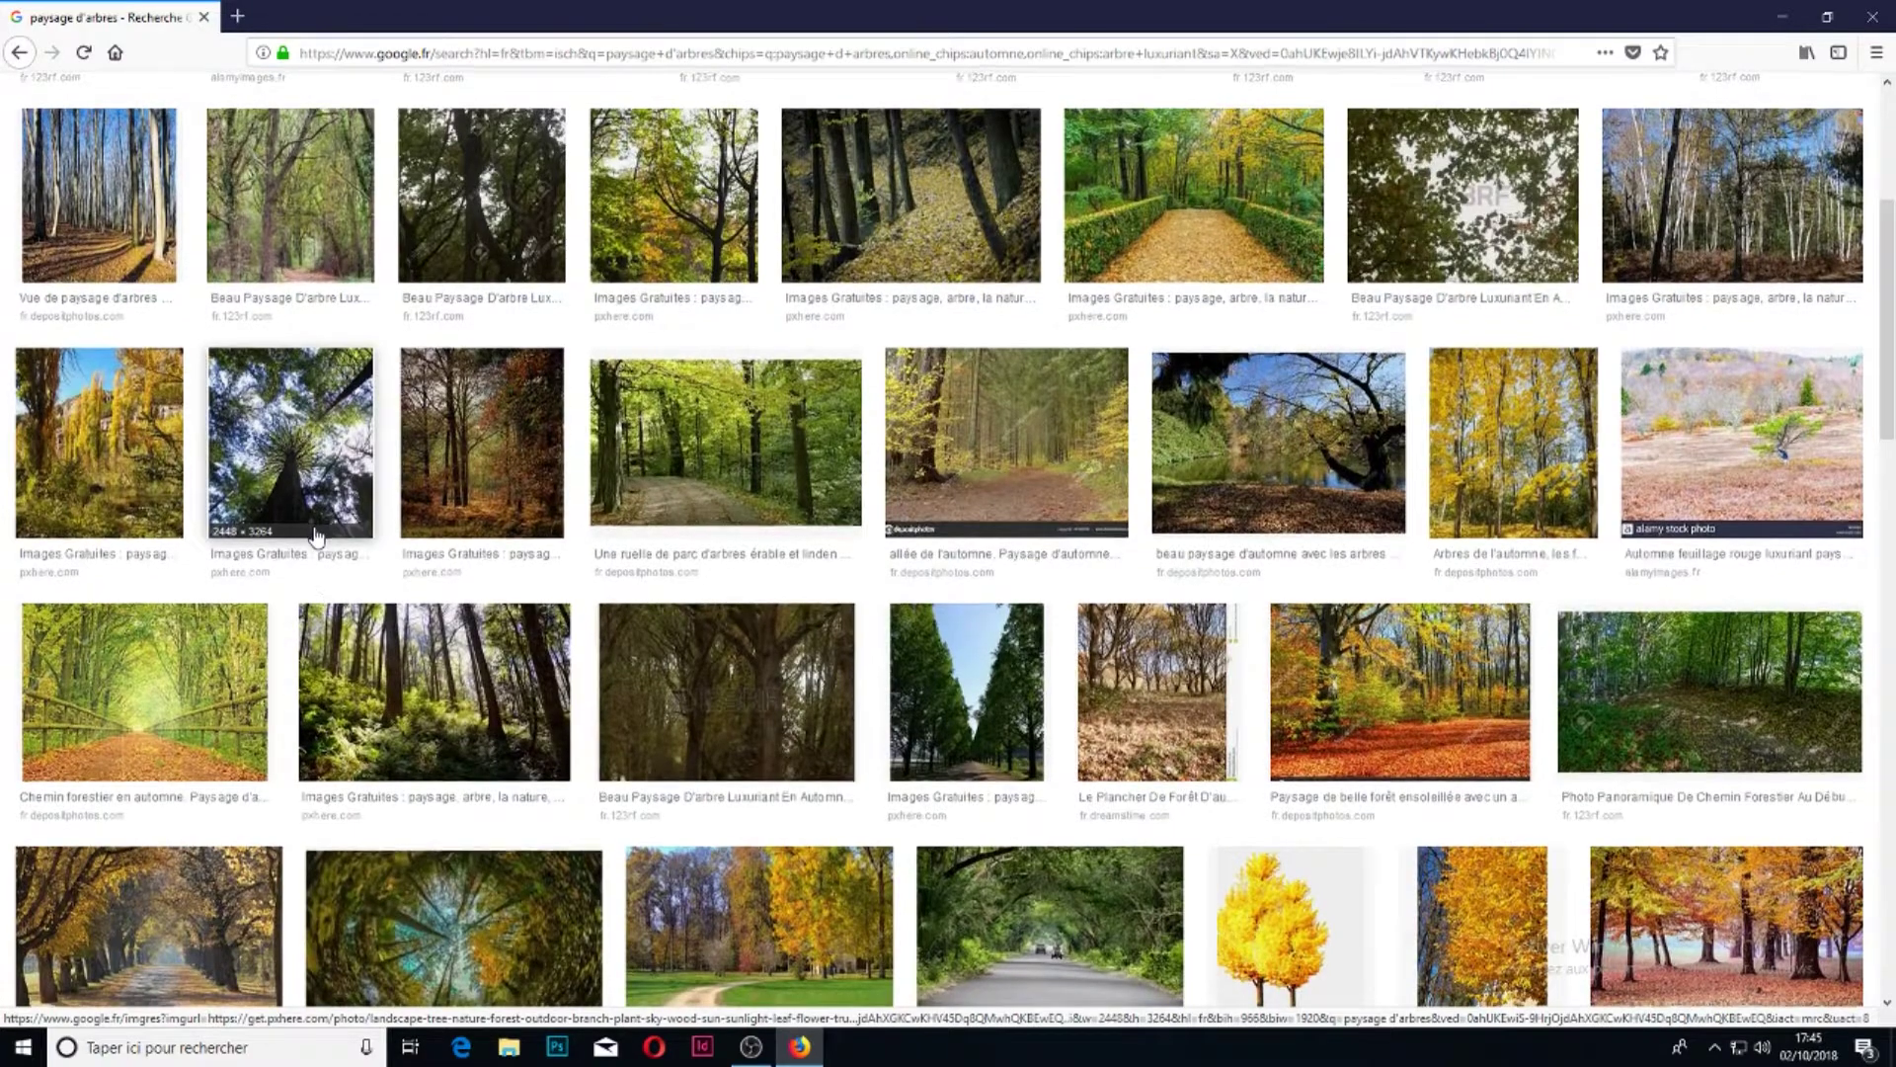
pyautogui.scroll(-1, 317, 538)
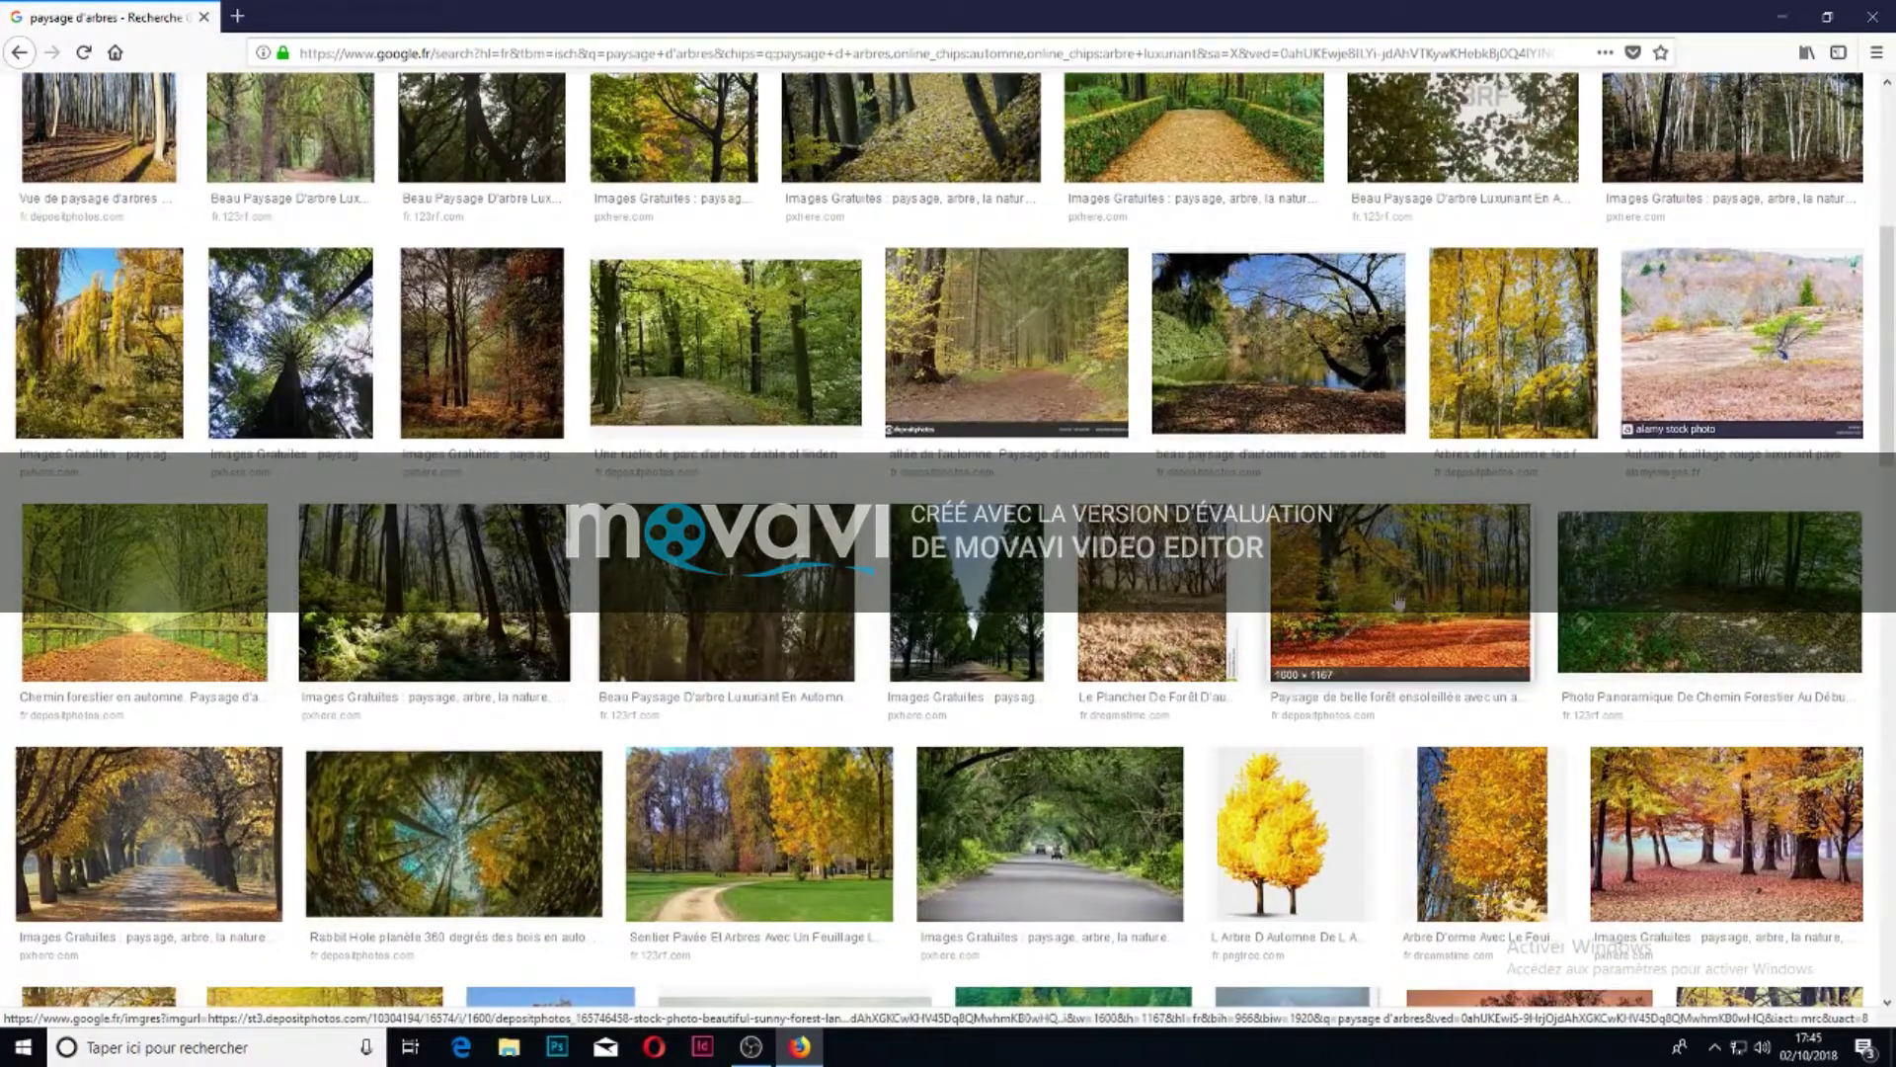
pyautogui.scroll(3, 1420, 606)
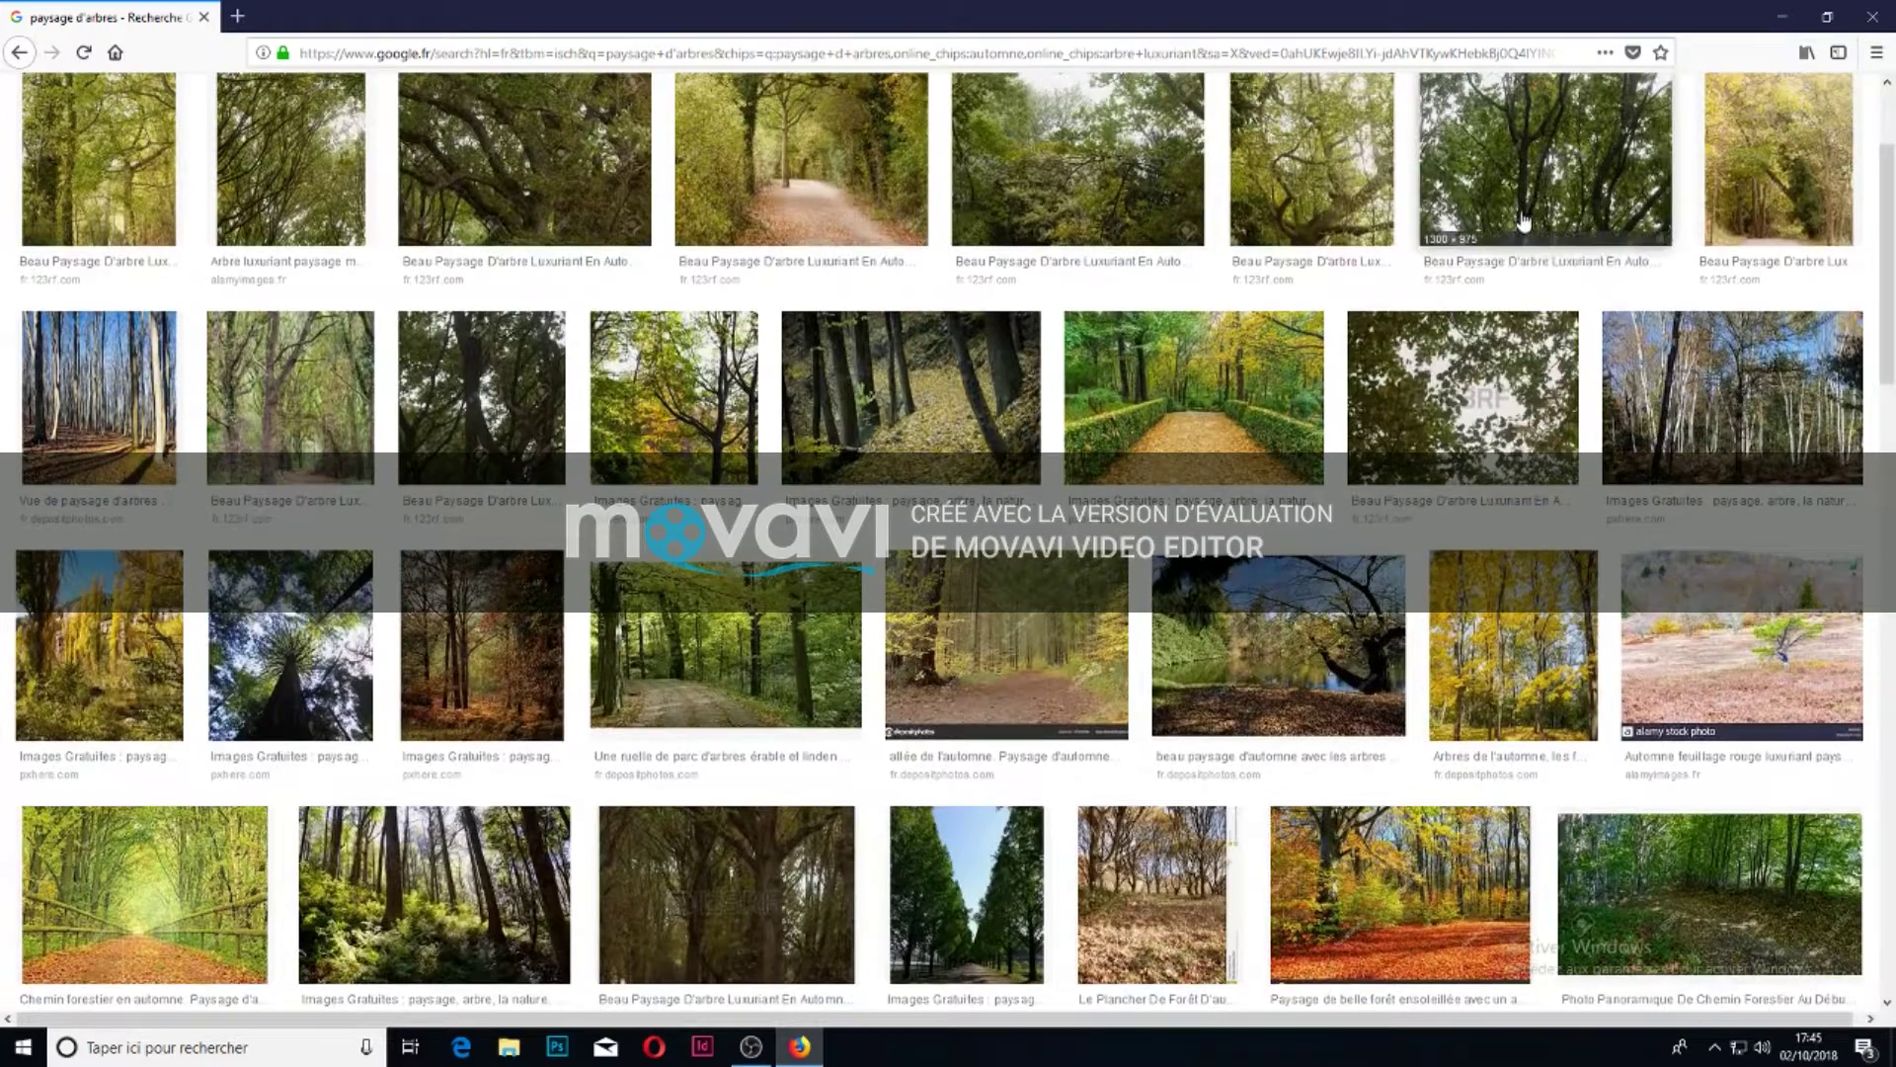
pyautogui.scroll(1, 1524, 205)
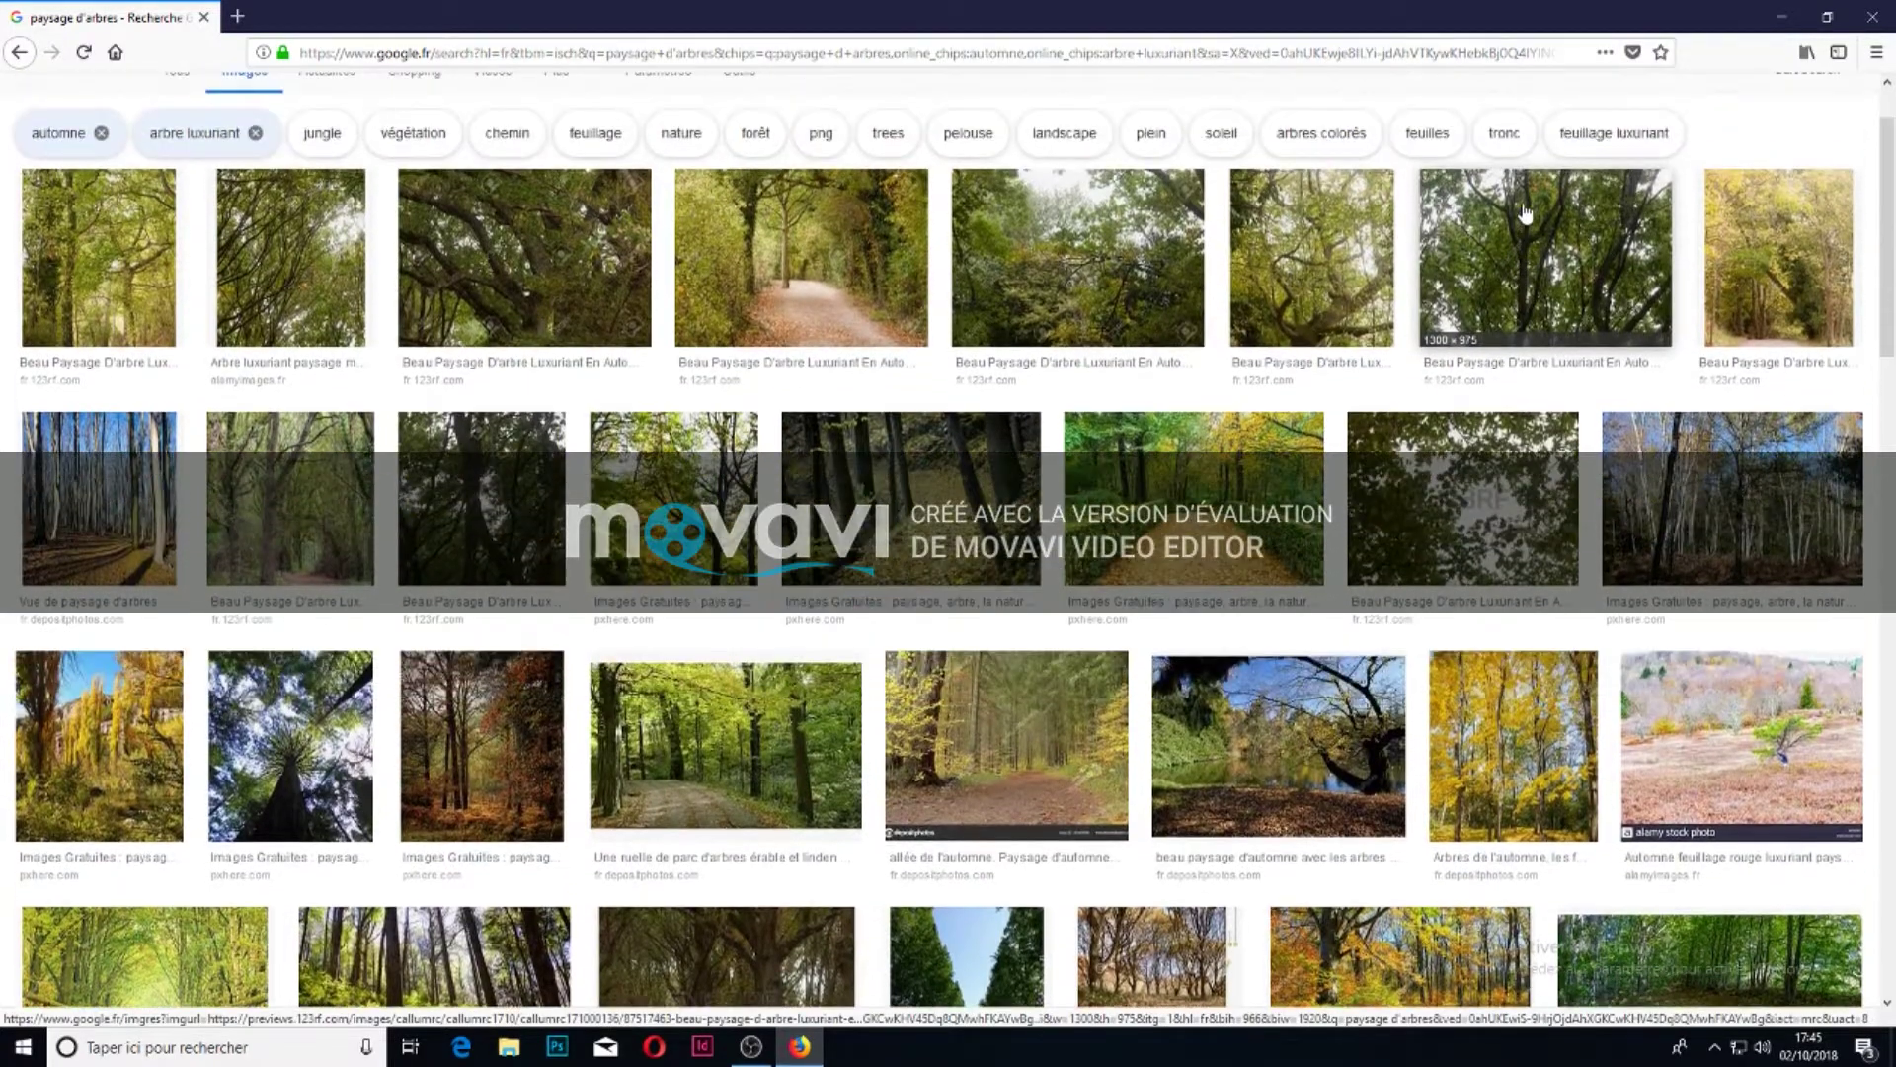
# - Preview a lush autumn tree picture and its similar images, including the tree-lined path and the autumn forest, dismissing the Avast notification
pyautogui.click(578, 281)
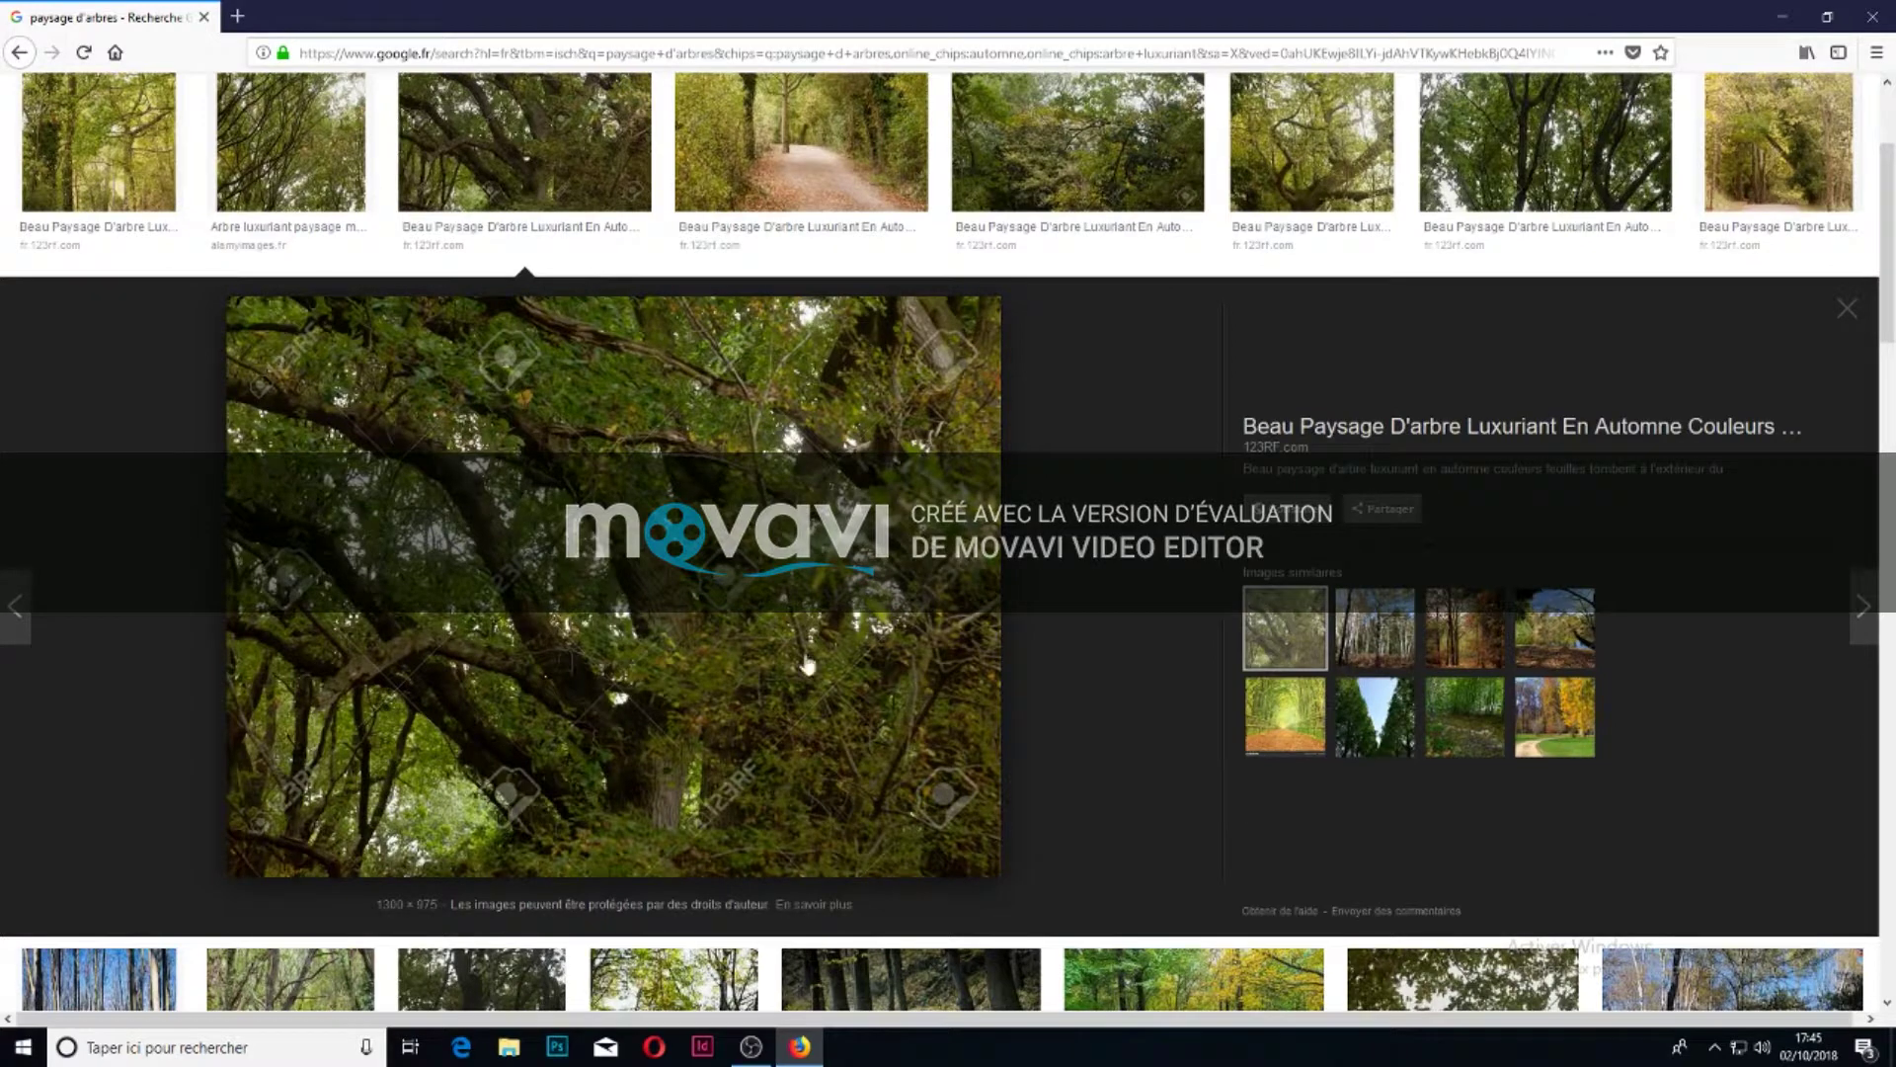
pyautogui.click(1378, 736)
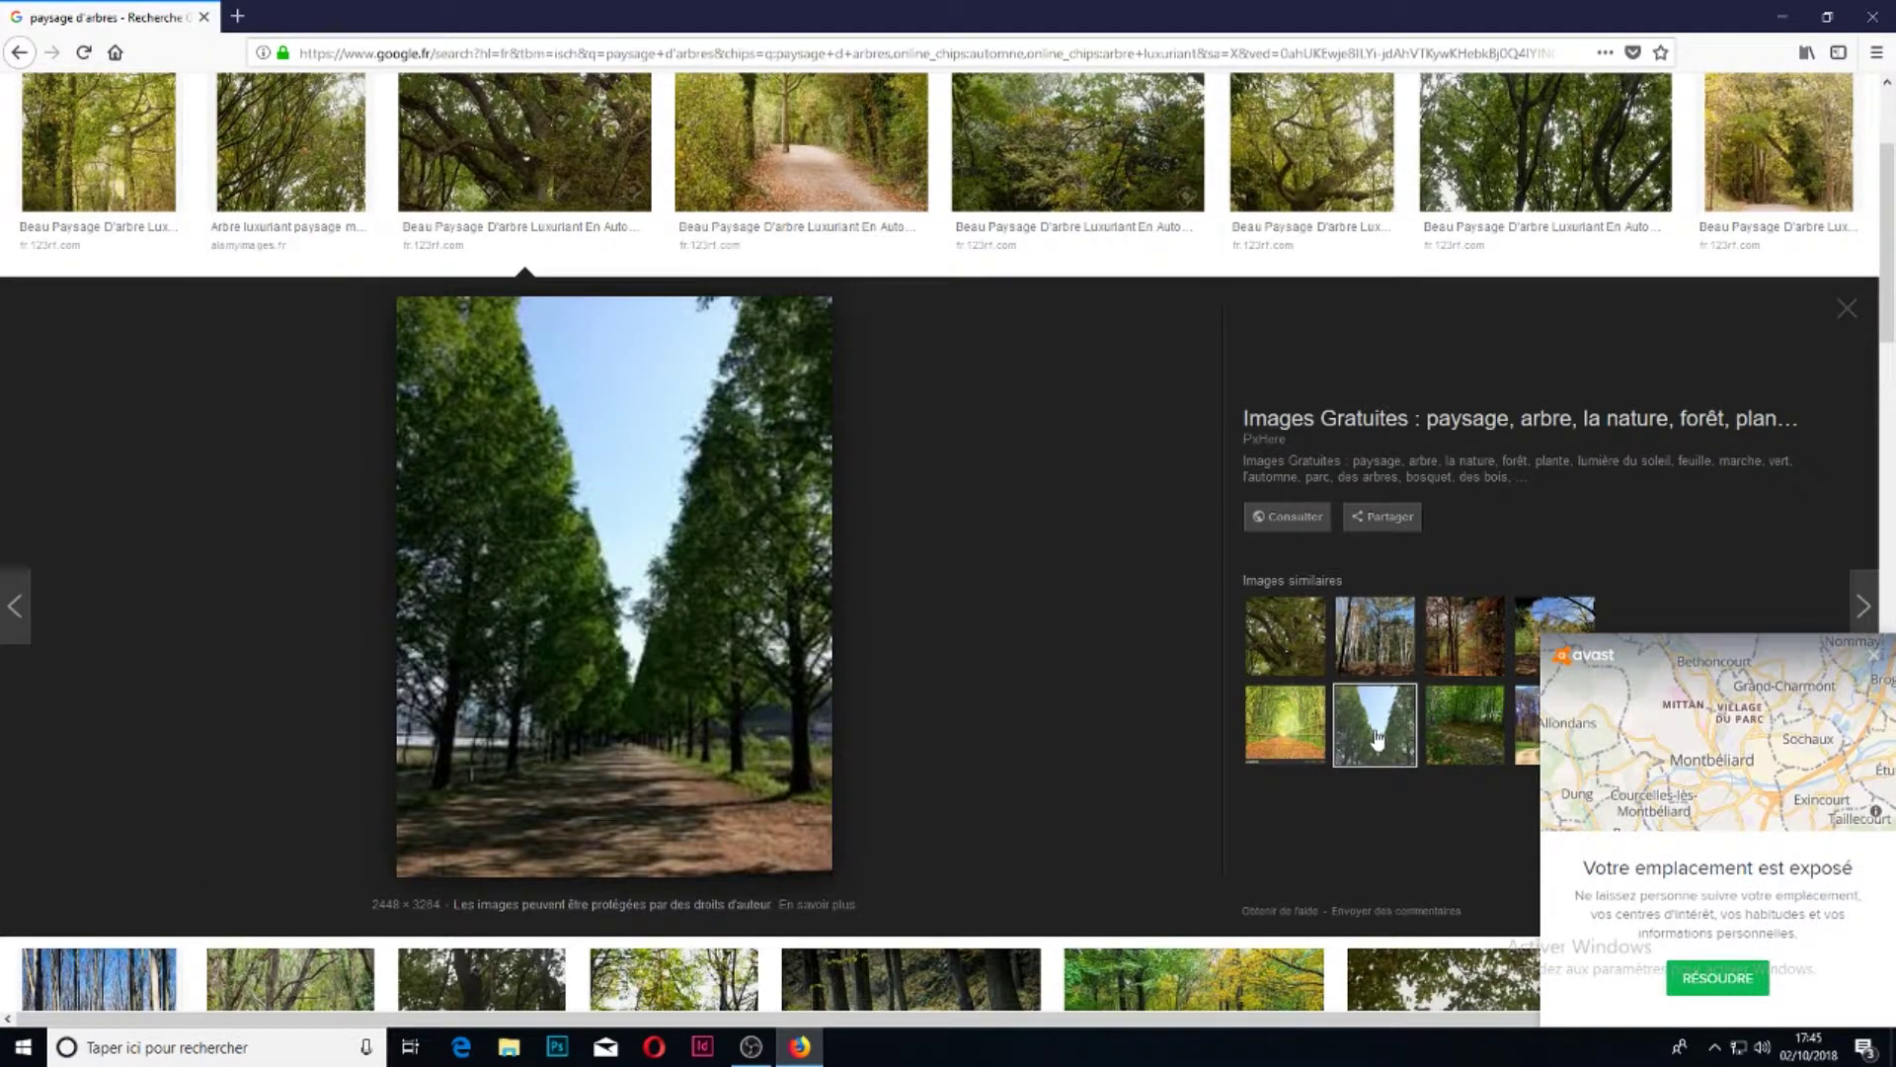
pyautogui.scroll(-3, 1450, 770)
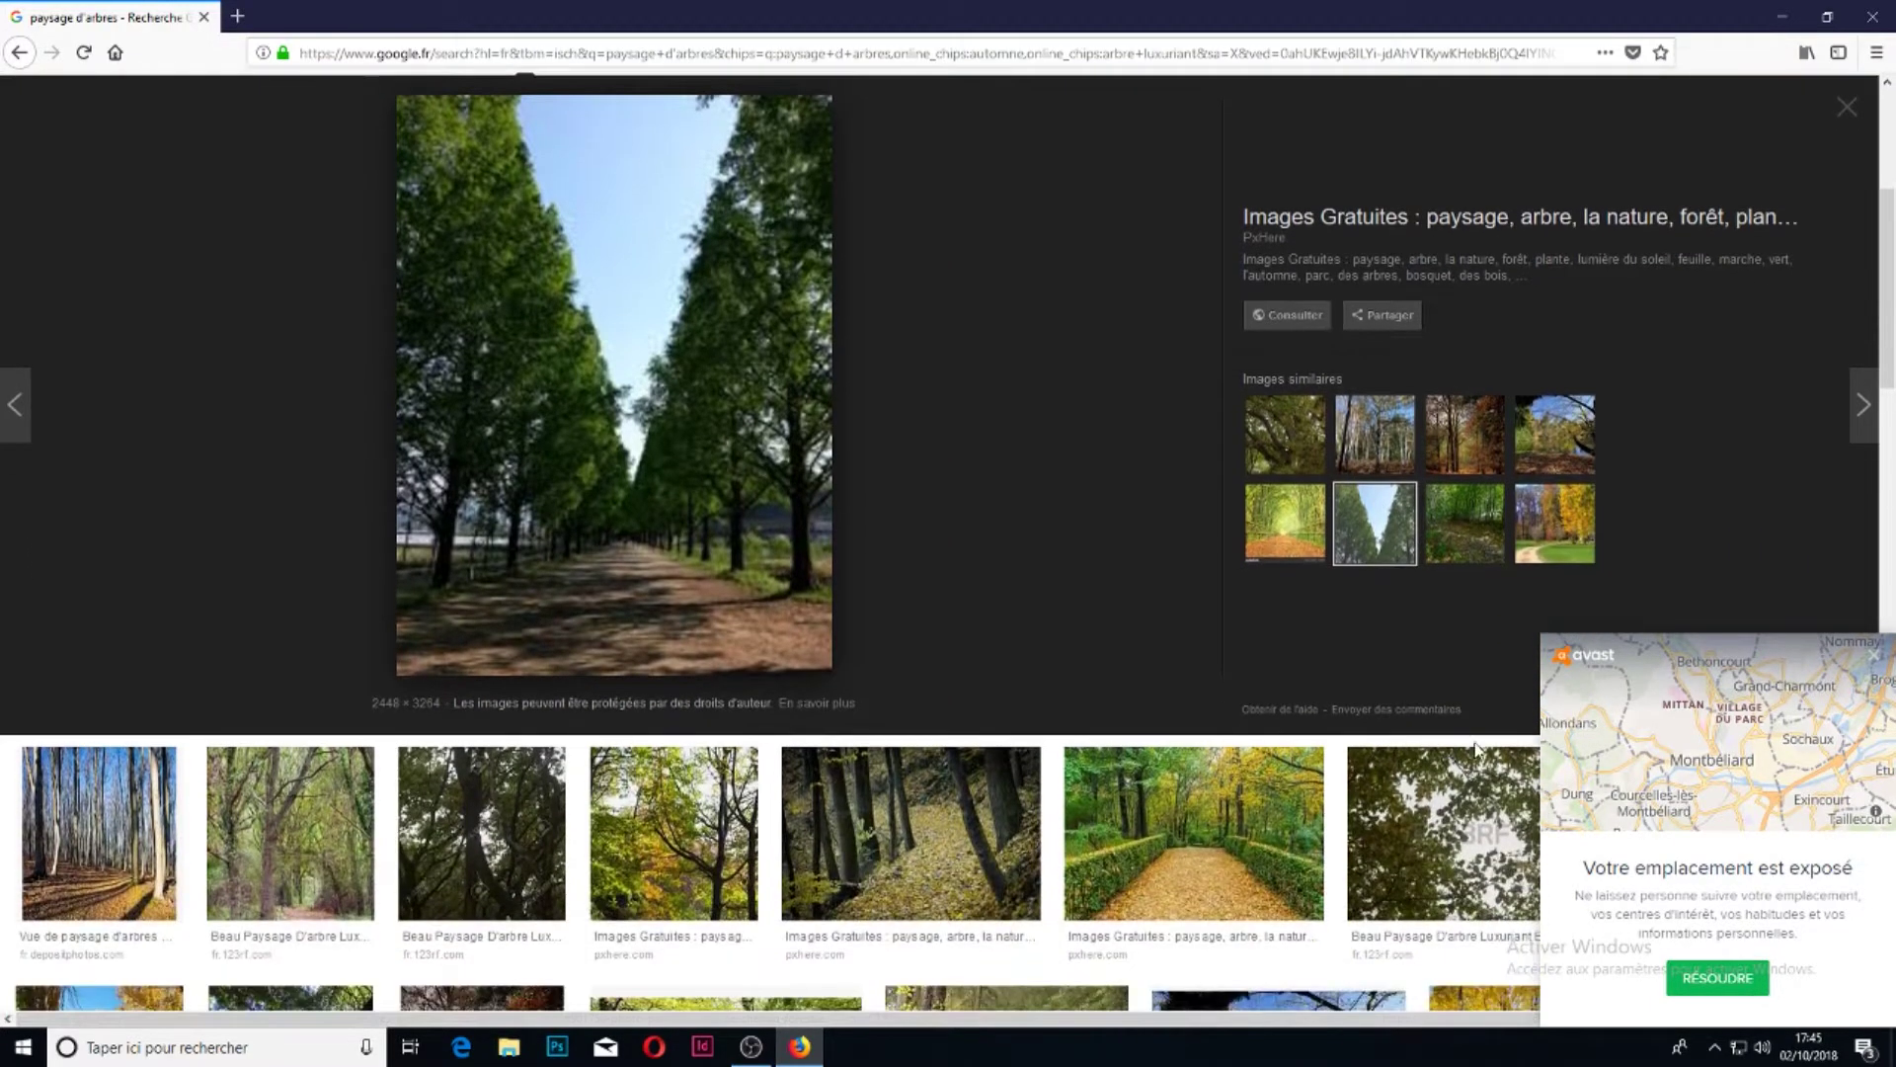
pyautogui.click(1868, 659)
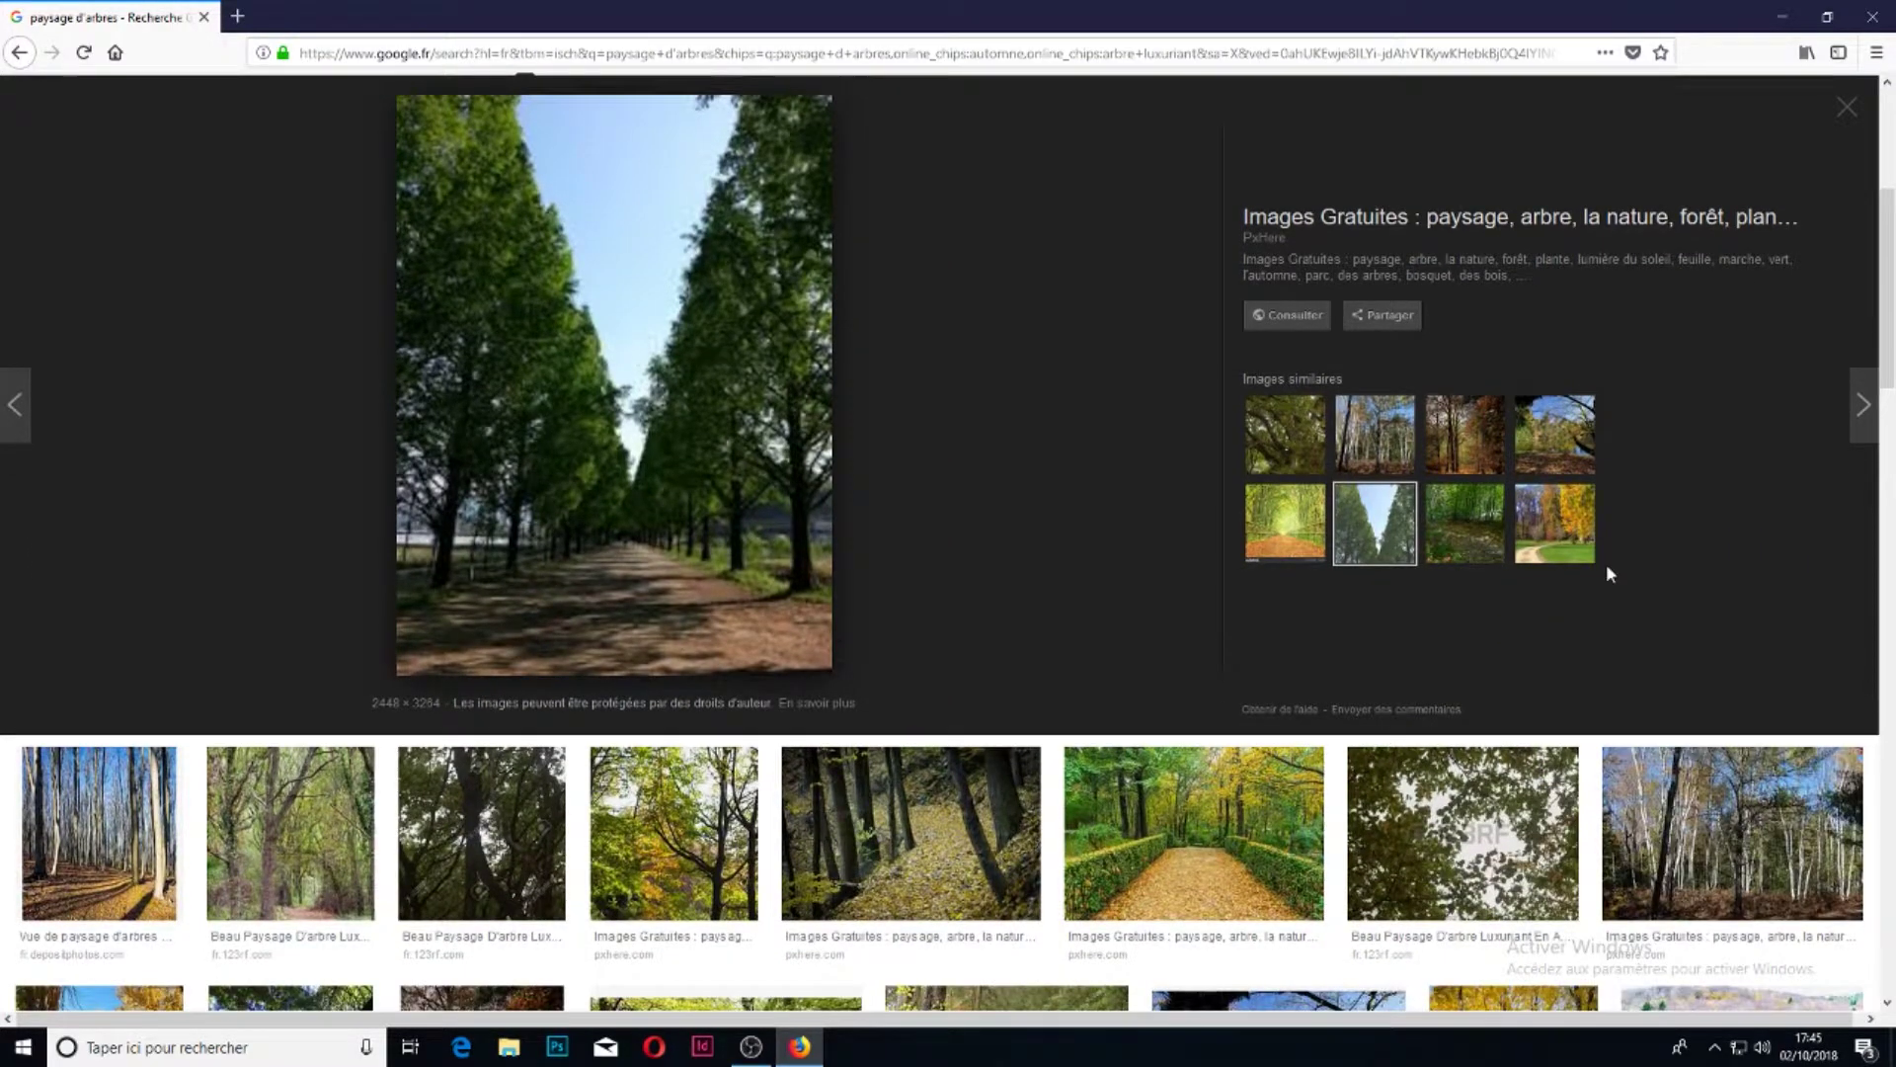
pyautogui.click(1492, 519)
pyautogui.scroll(2, 1450, 620)
pyautogui.click(1482, 558)
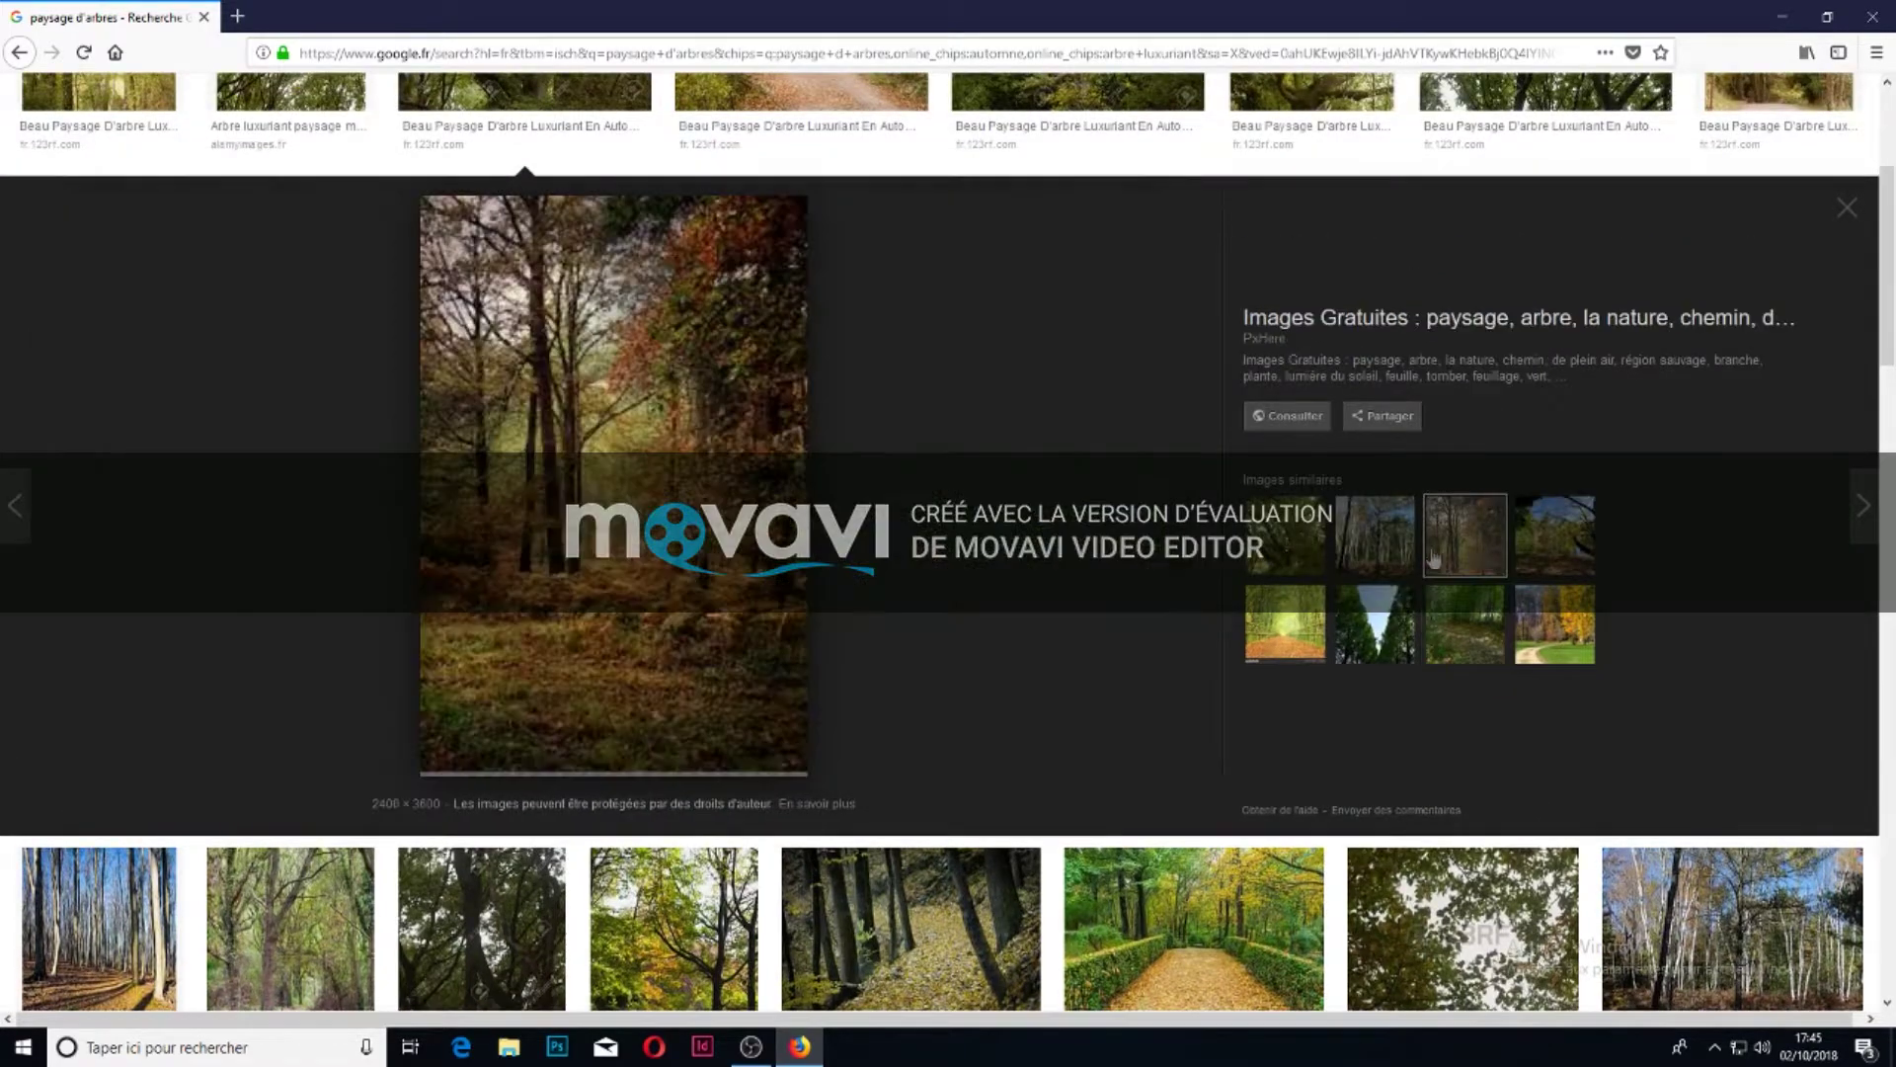
pyautogui.scroll(3, 1346, 569)
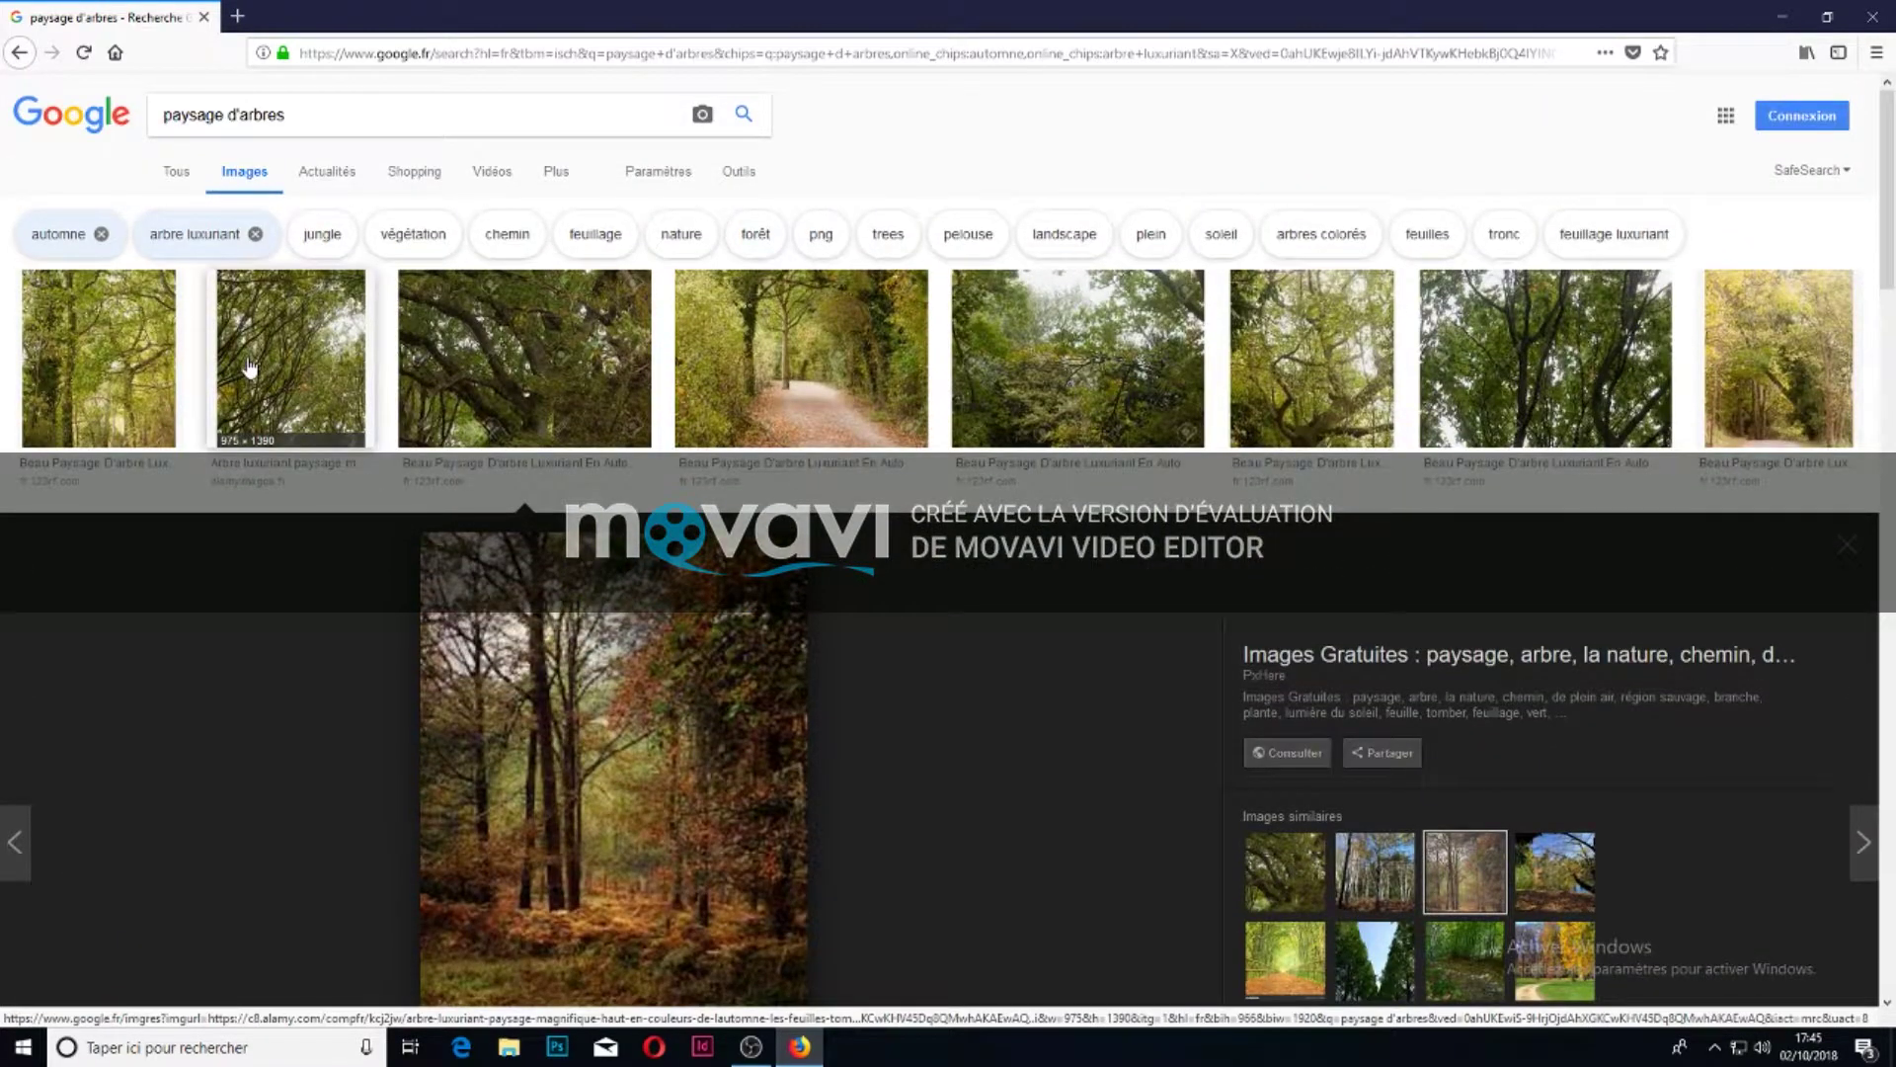
# - Refine the results with the "jungle" filter and copy the picture "Jungle verte tropicale luxuriante"
pyautogui.click(341, 252)
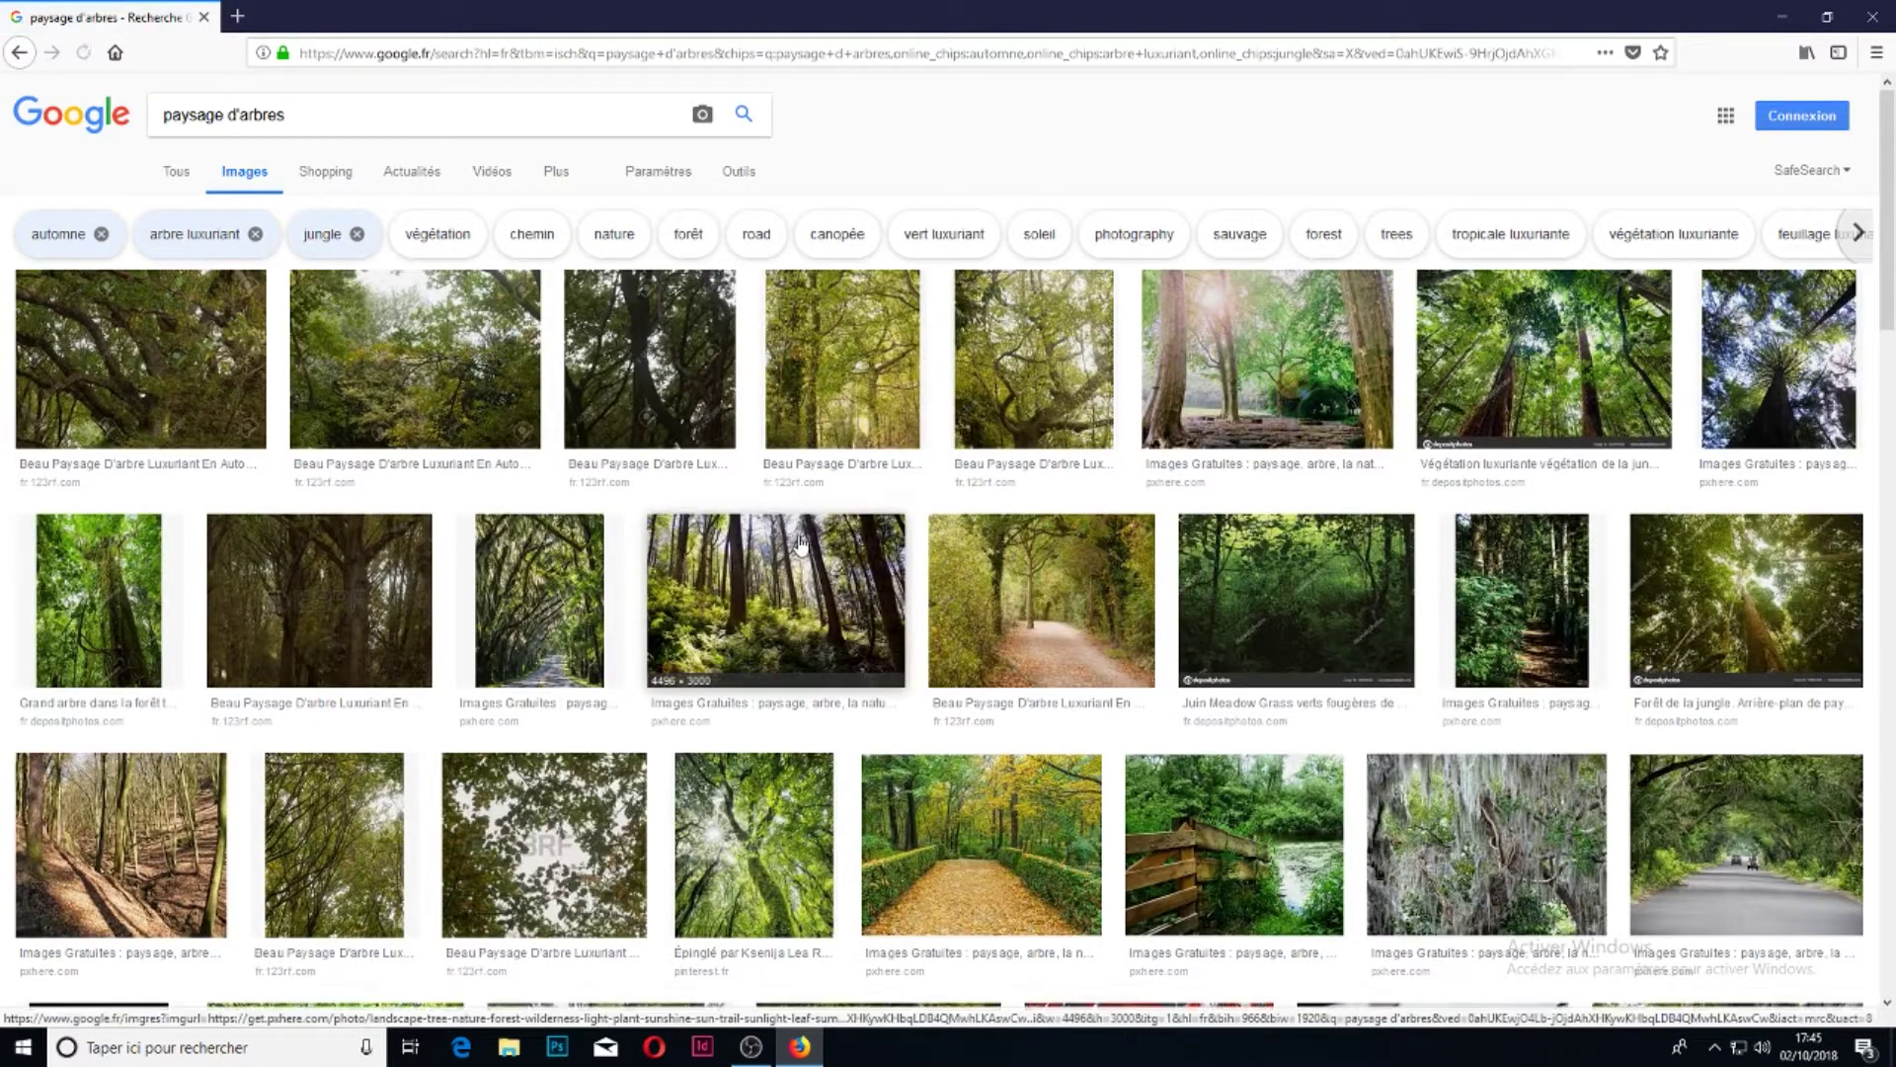
pyautogui.scroll(-6, 780, 533)
pyautogui.scroll(-2, 798, 549)
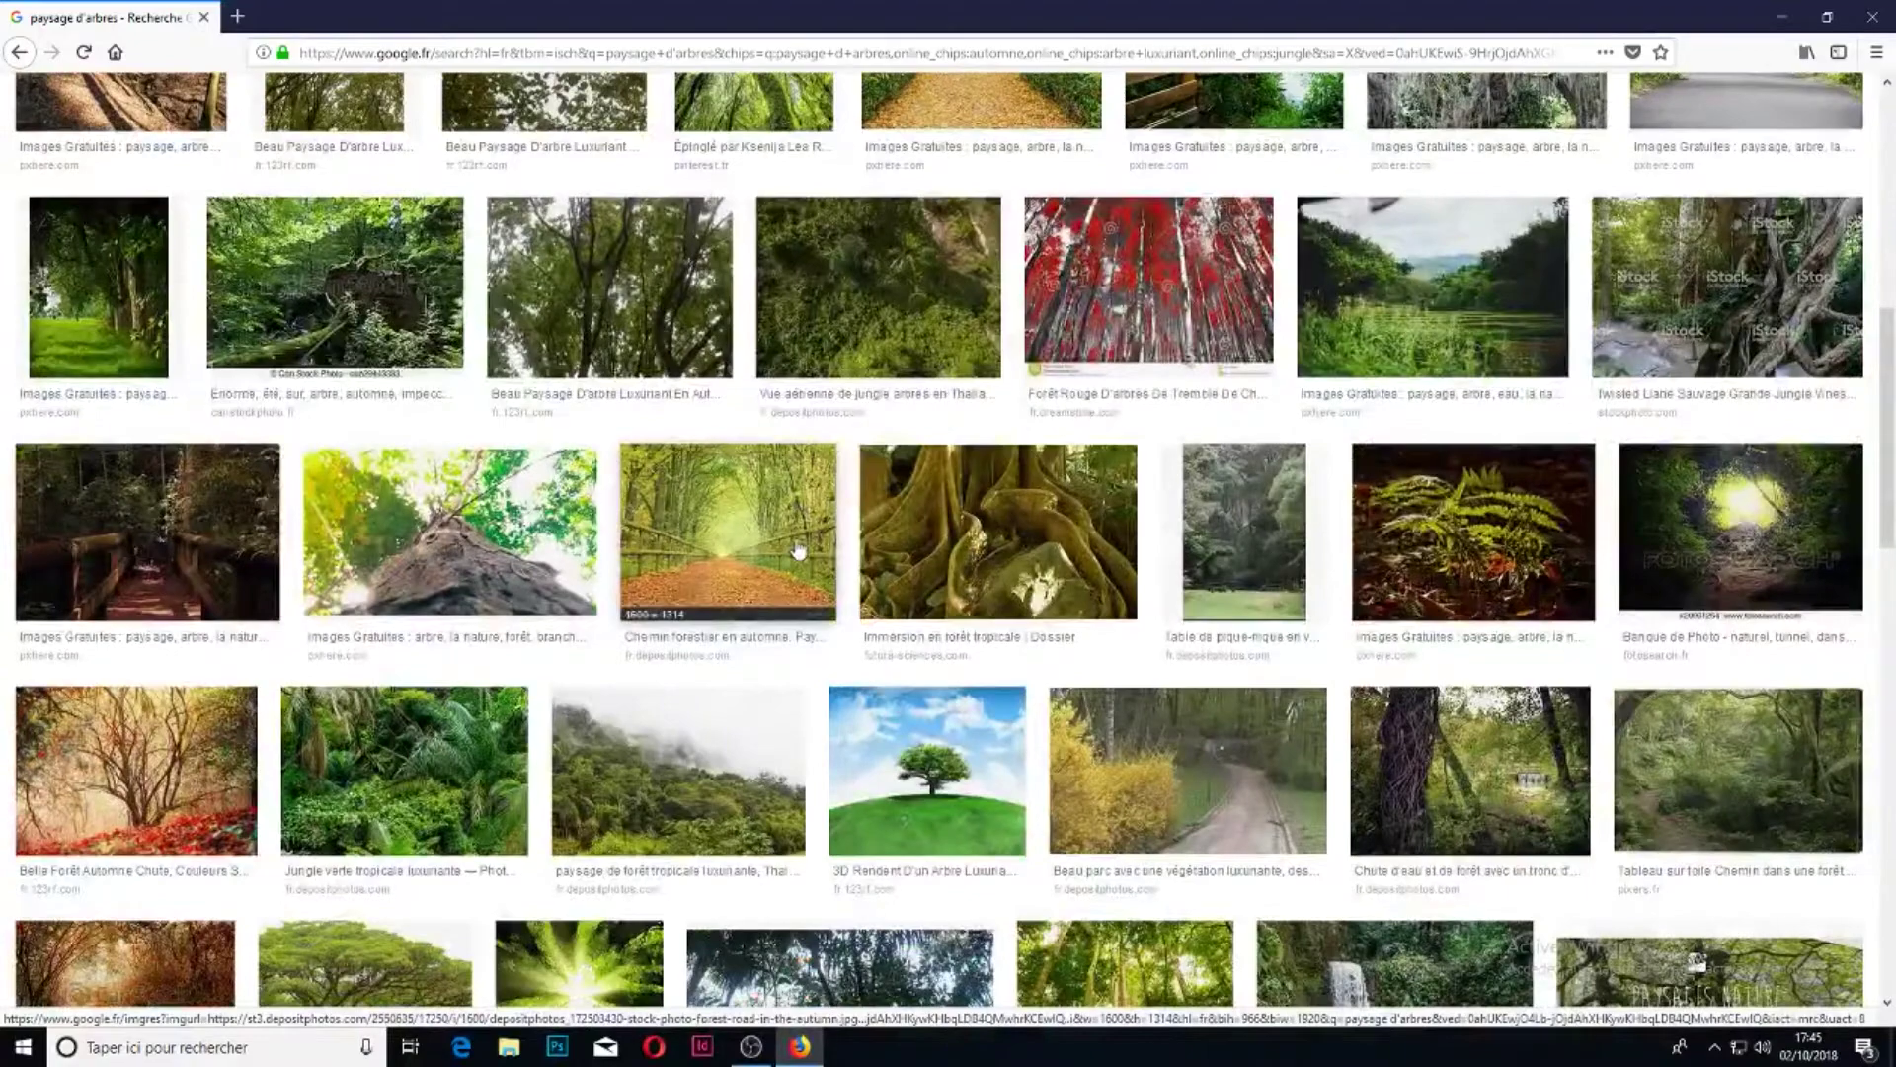
pyautogui.click(432, 718)
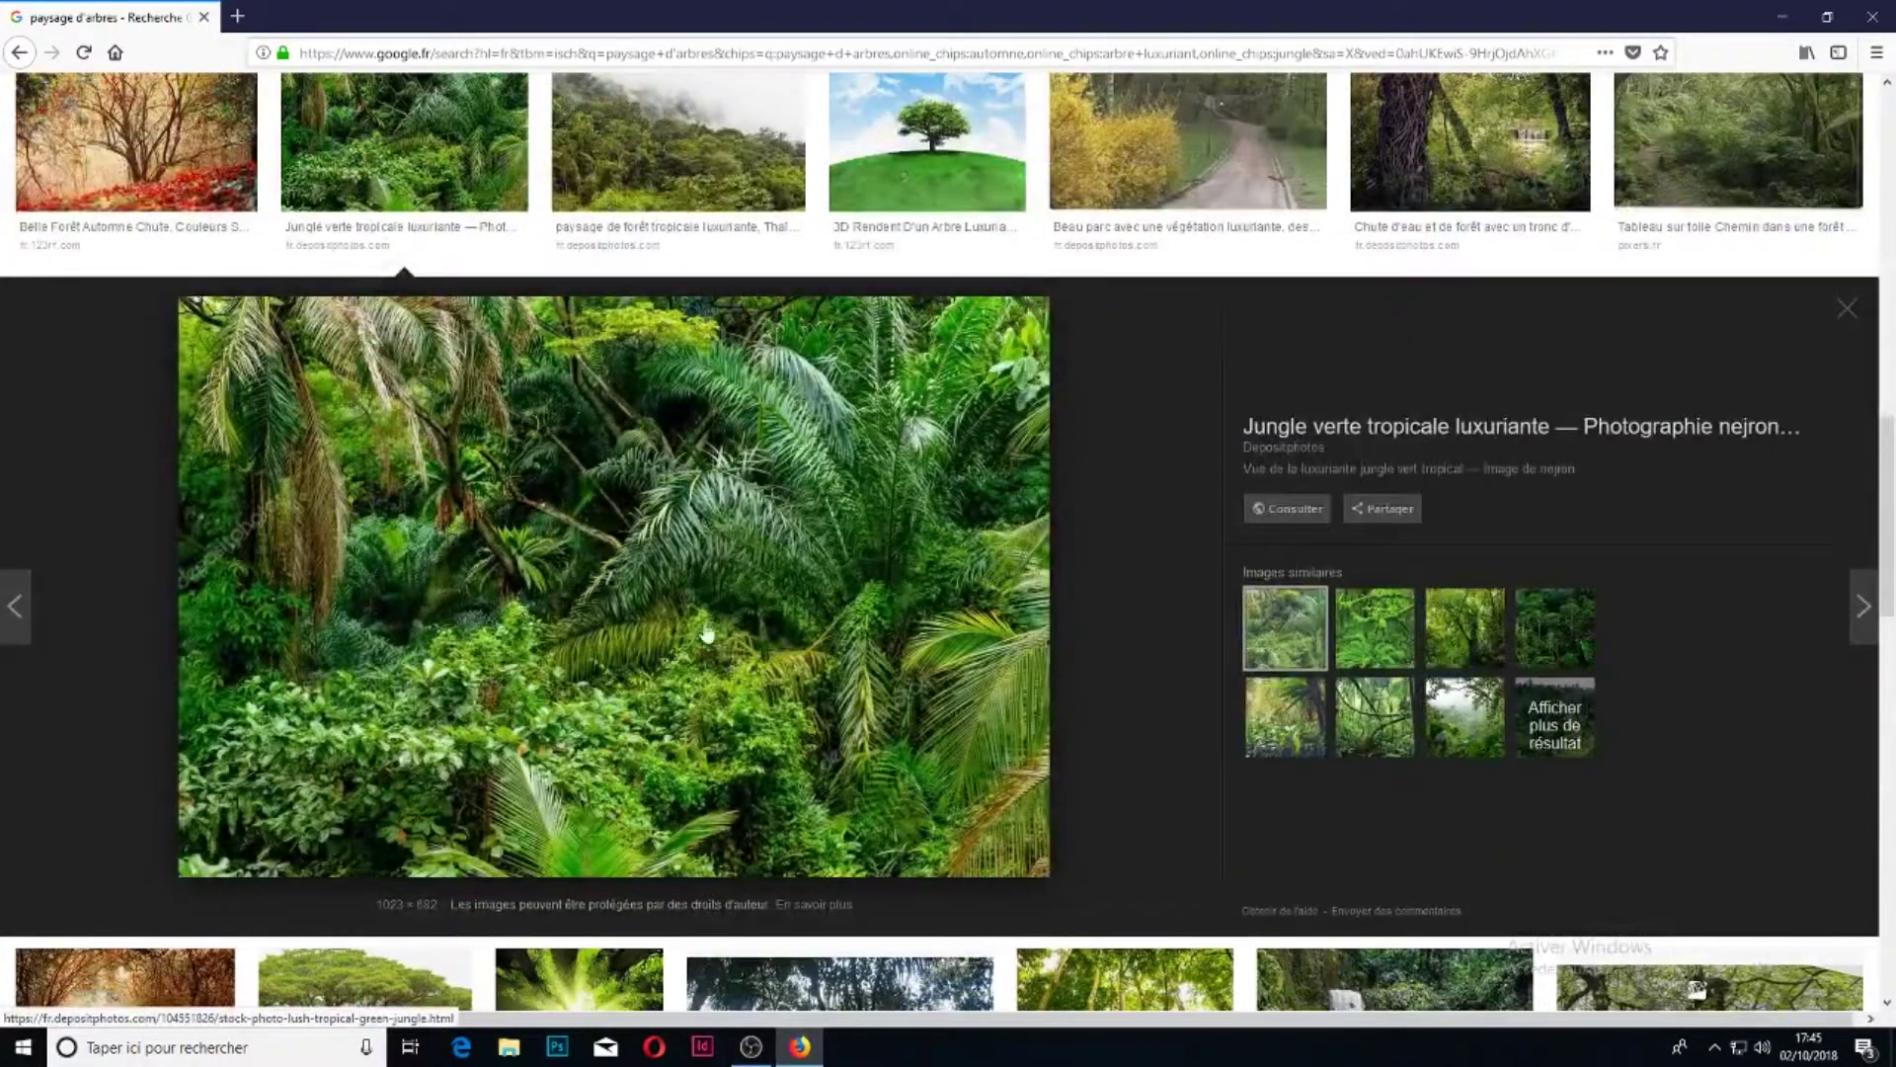
pyautogui.rightClick(718, 624)
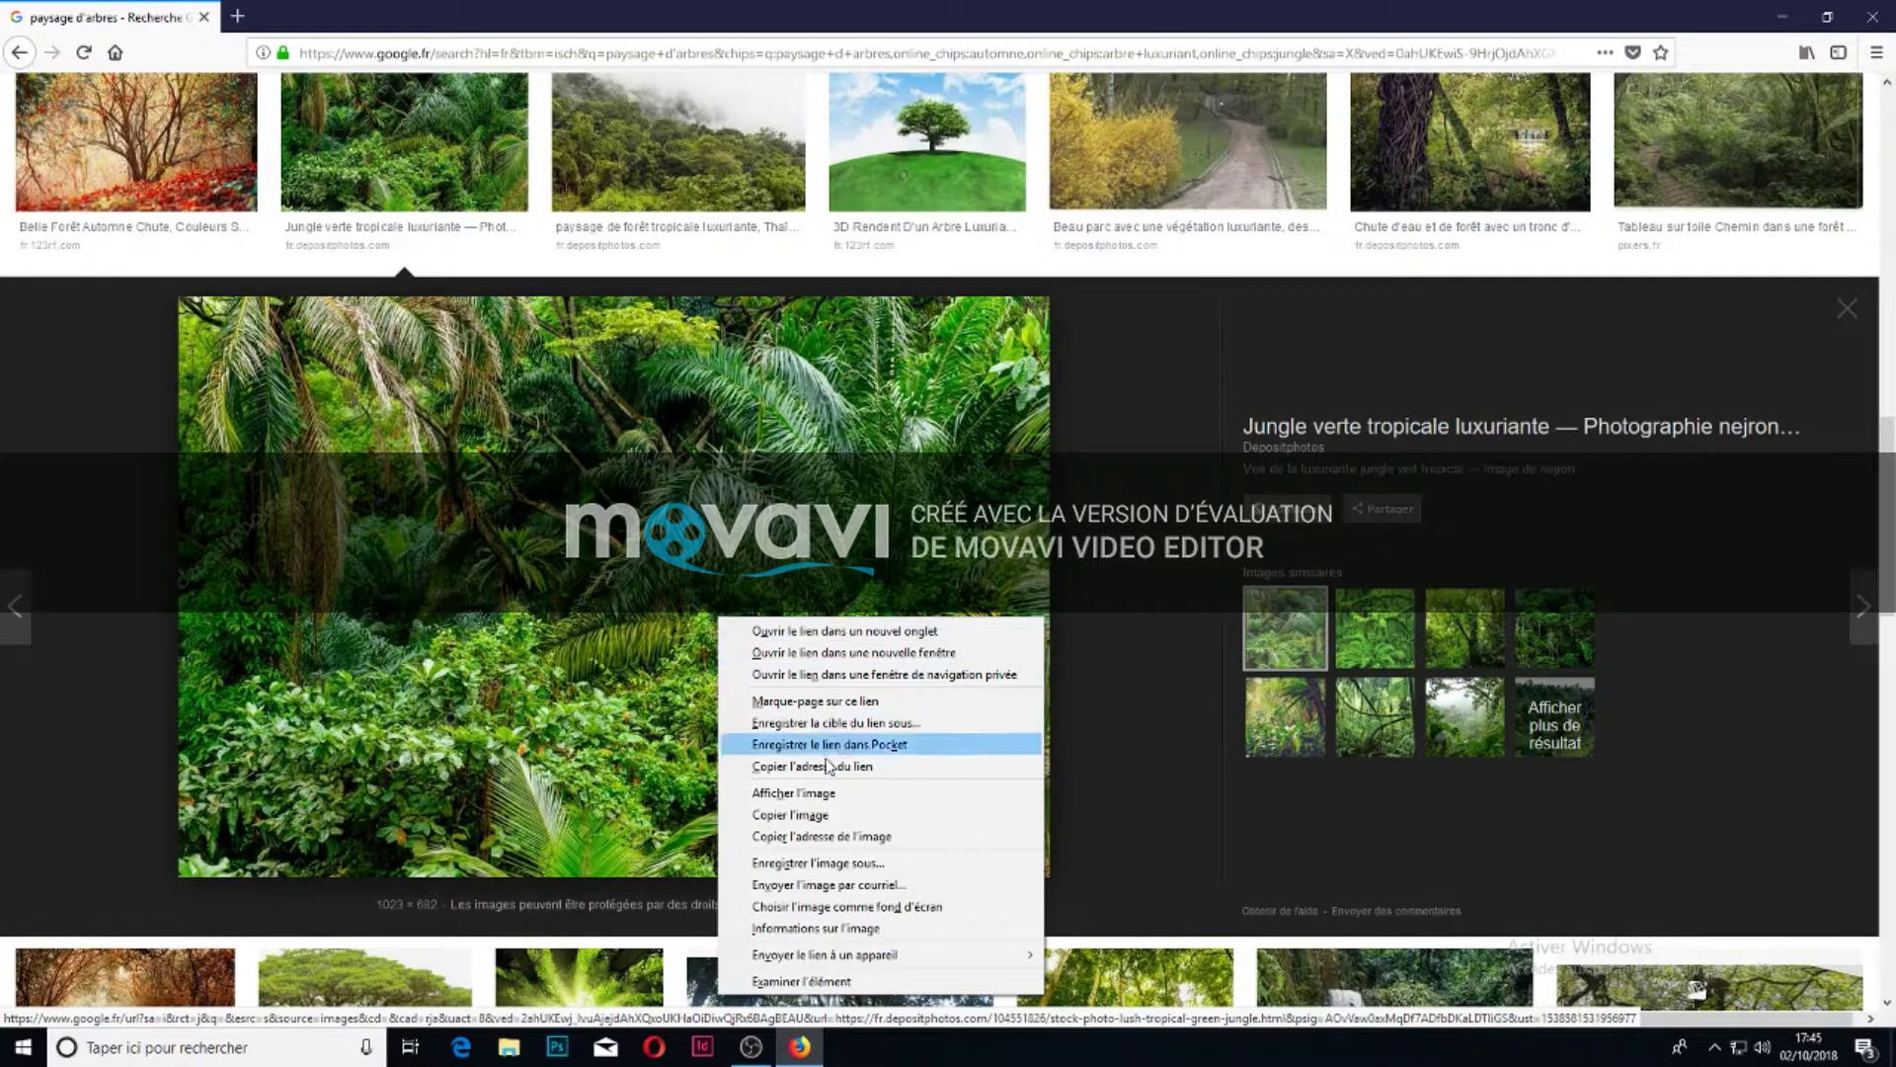
pyautogui.click(823, 815)
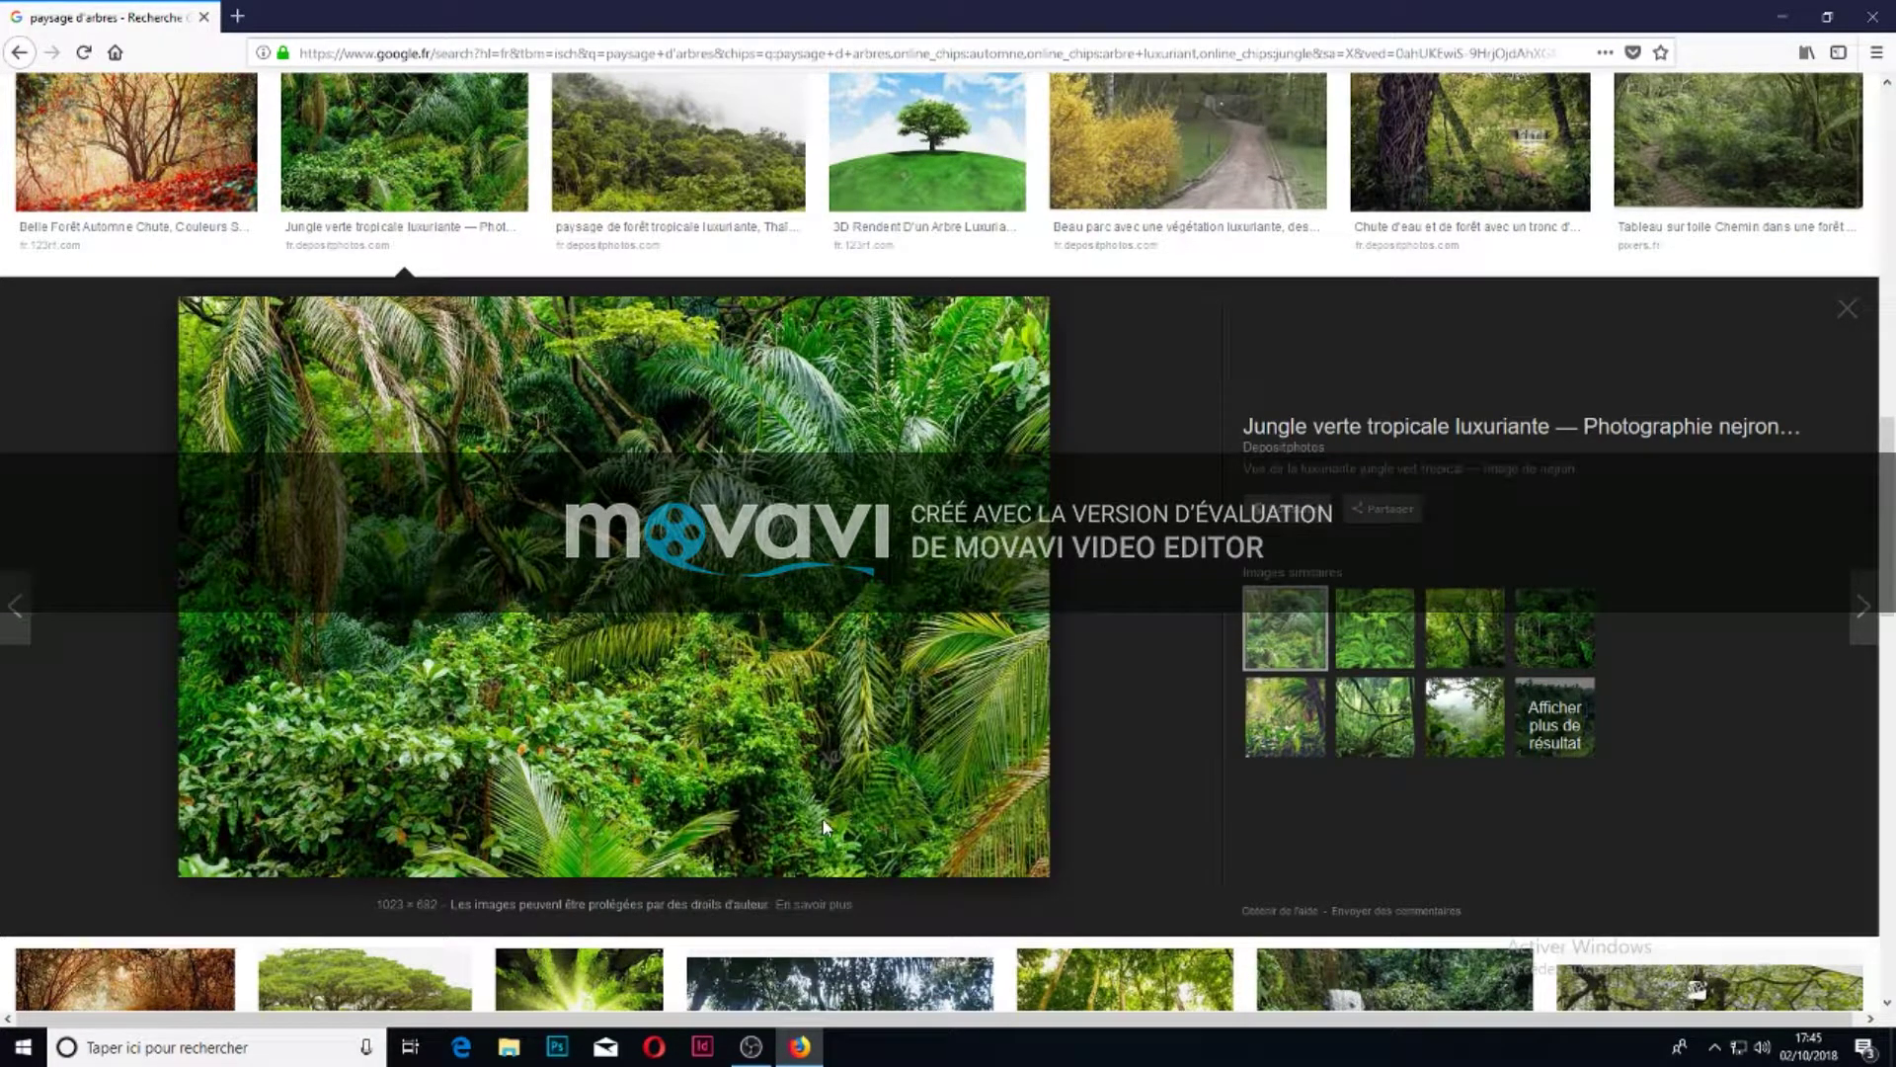
# - Open Paint, paste the copied jungle picture onto the blank canvas and deselect it
pyautogui.click(245, 1049)
pyautogui.write('paint')
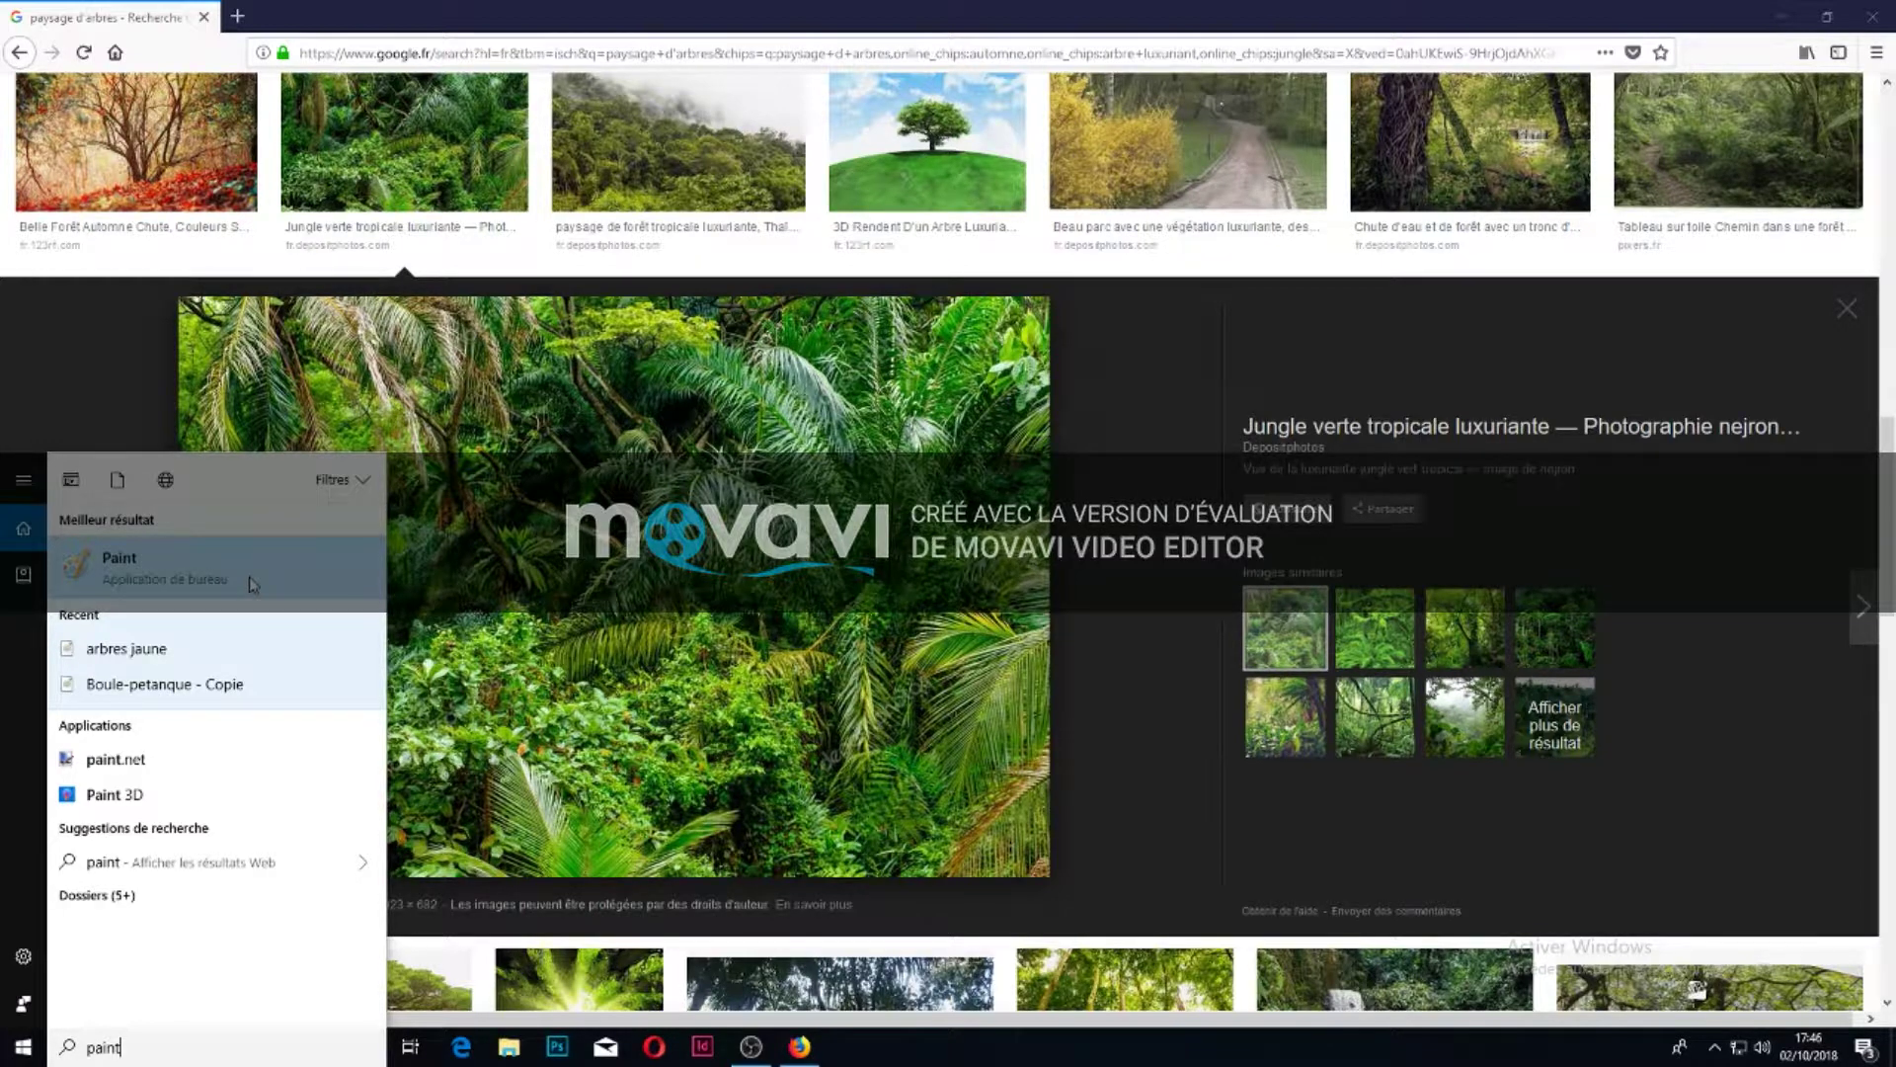
pyautogui.click(249, 583)
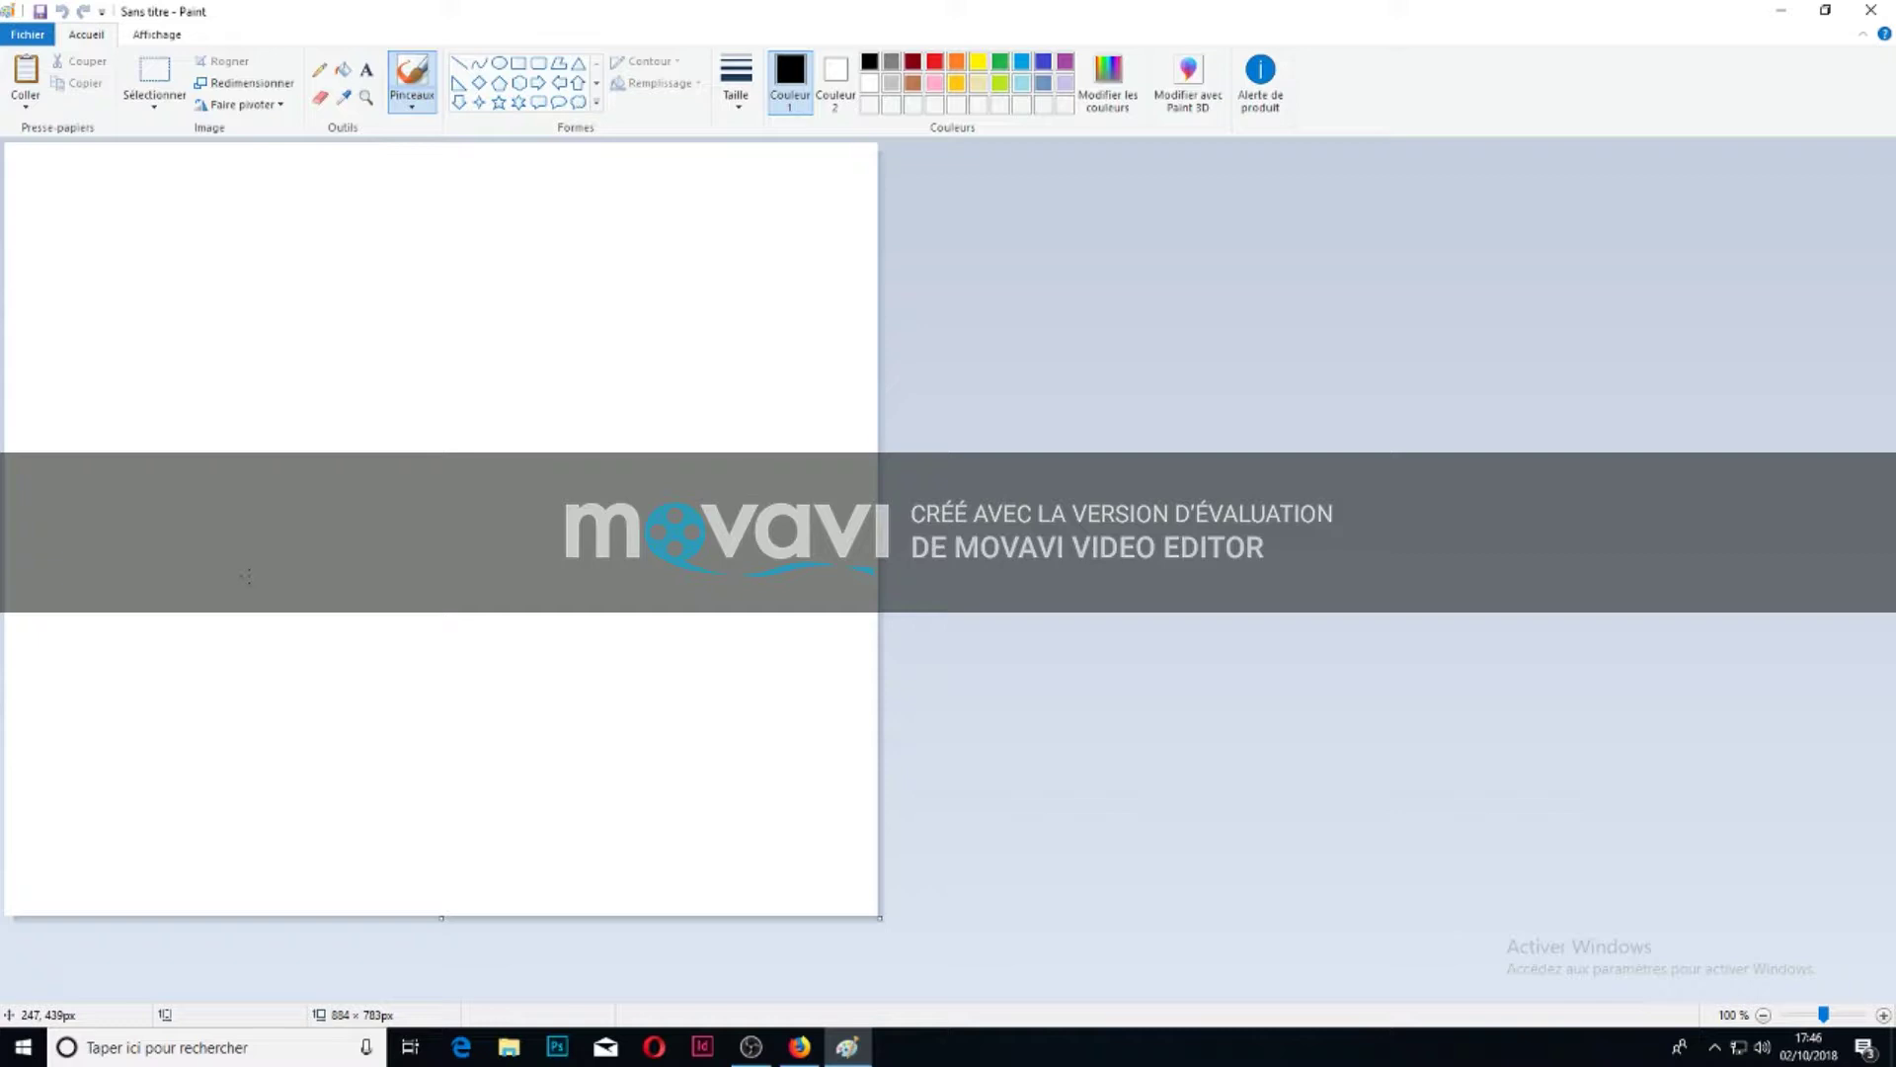
pyautogui.click(26, 73)
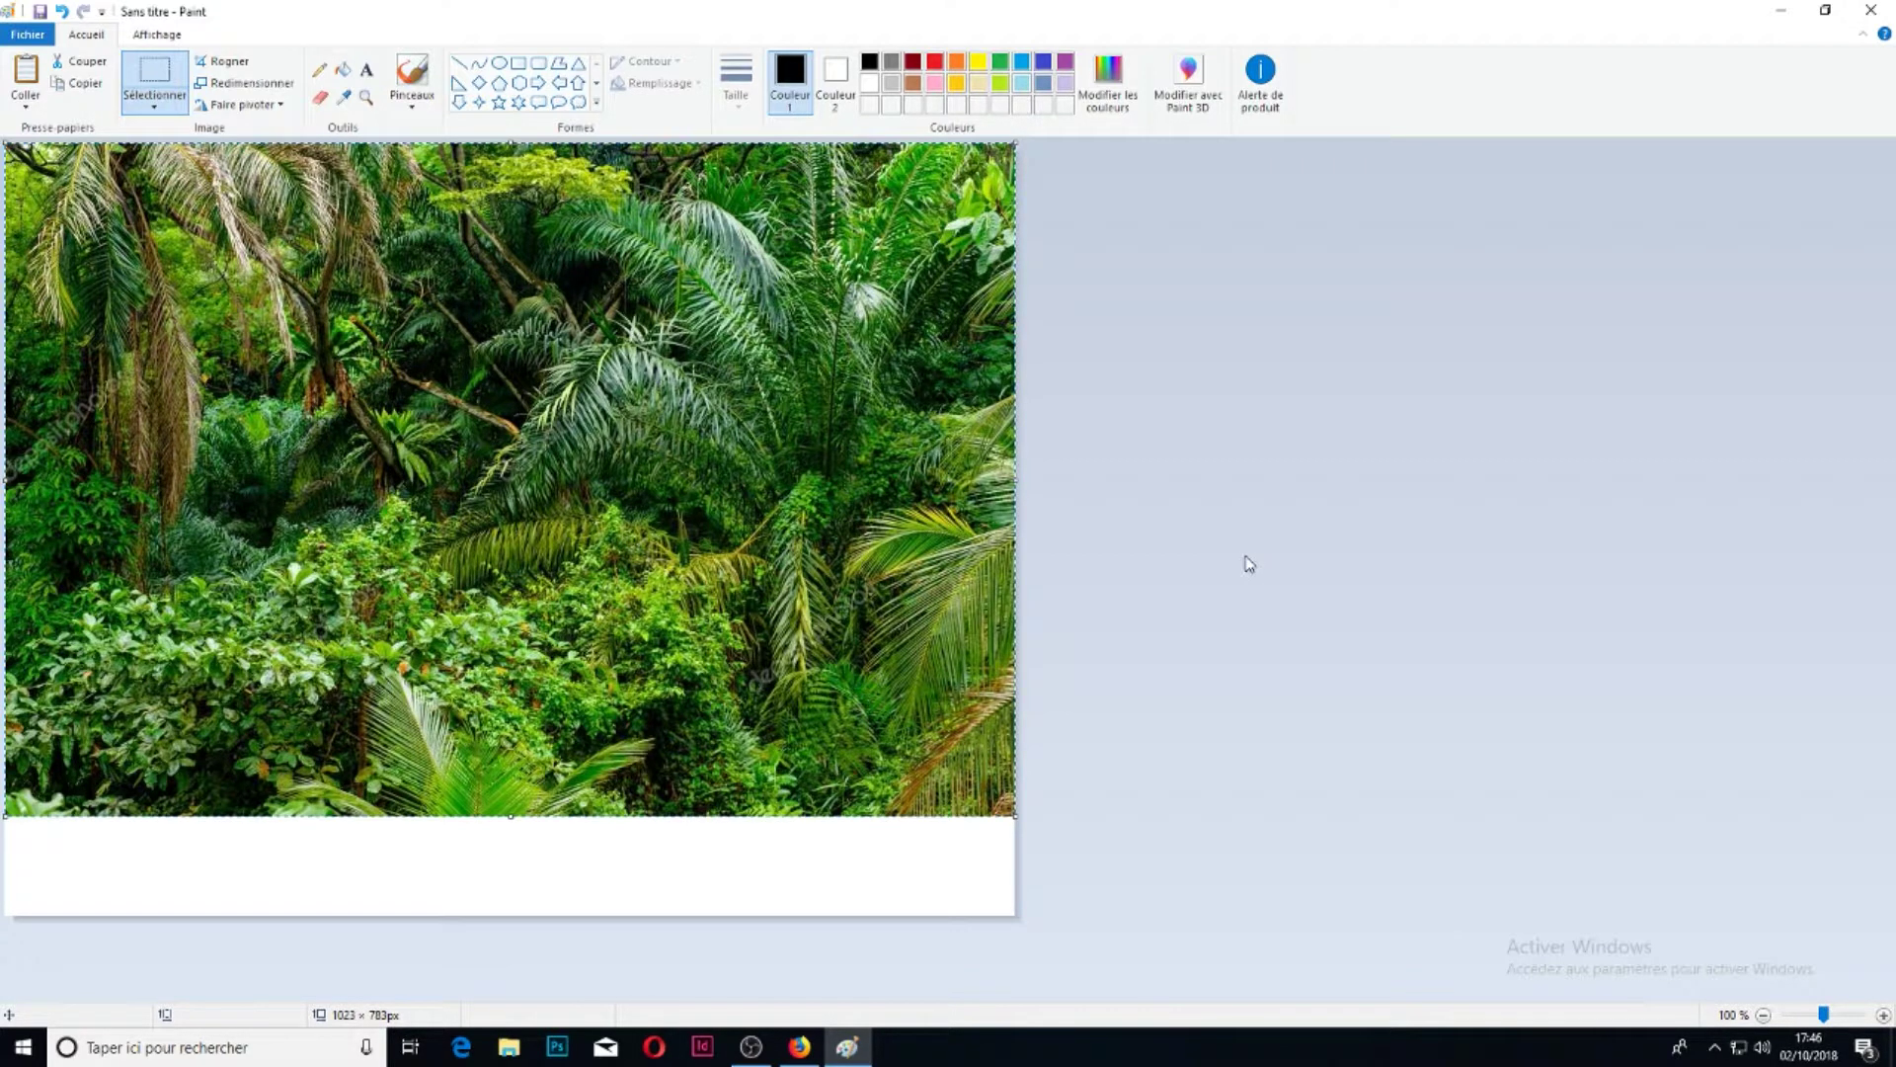
pyautogui.click(1225, 536)
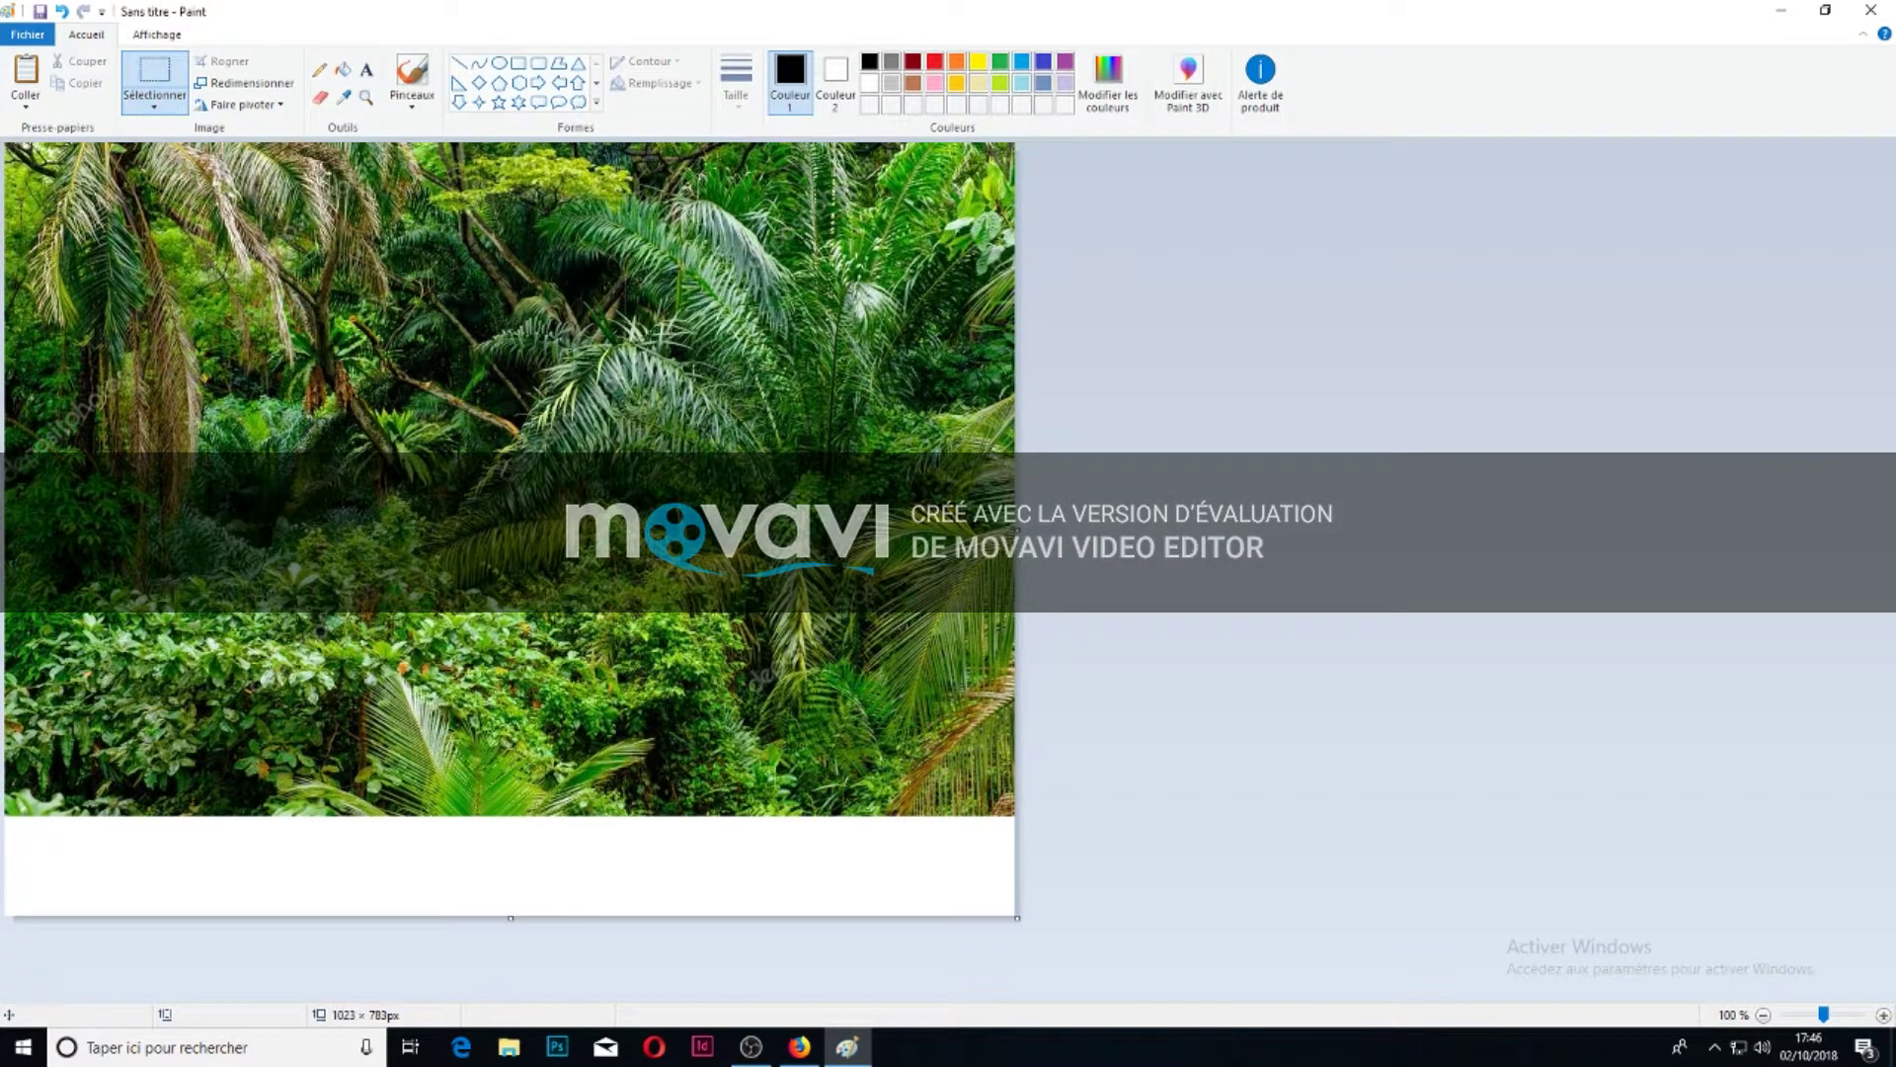
# - Crop the blank white strip below the jungle picture, working at 300 %, to make the canvas 1023 × 682 px, and return to 100 %
pyautogui.click(370, 99)
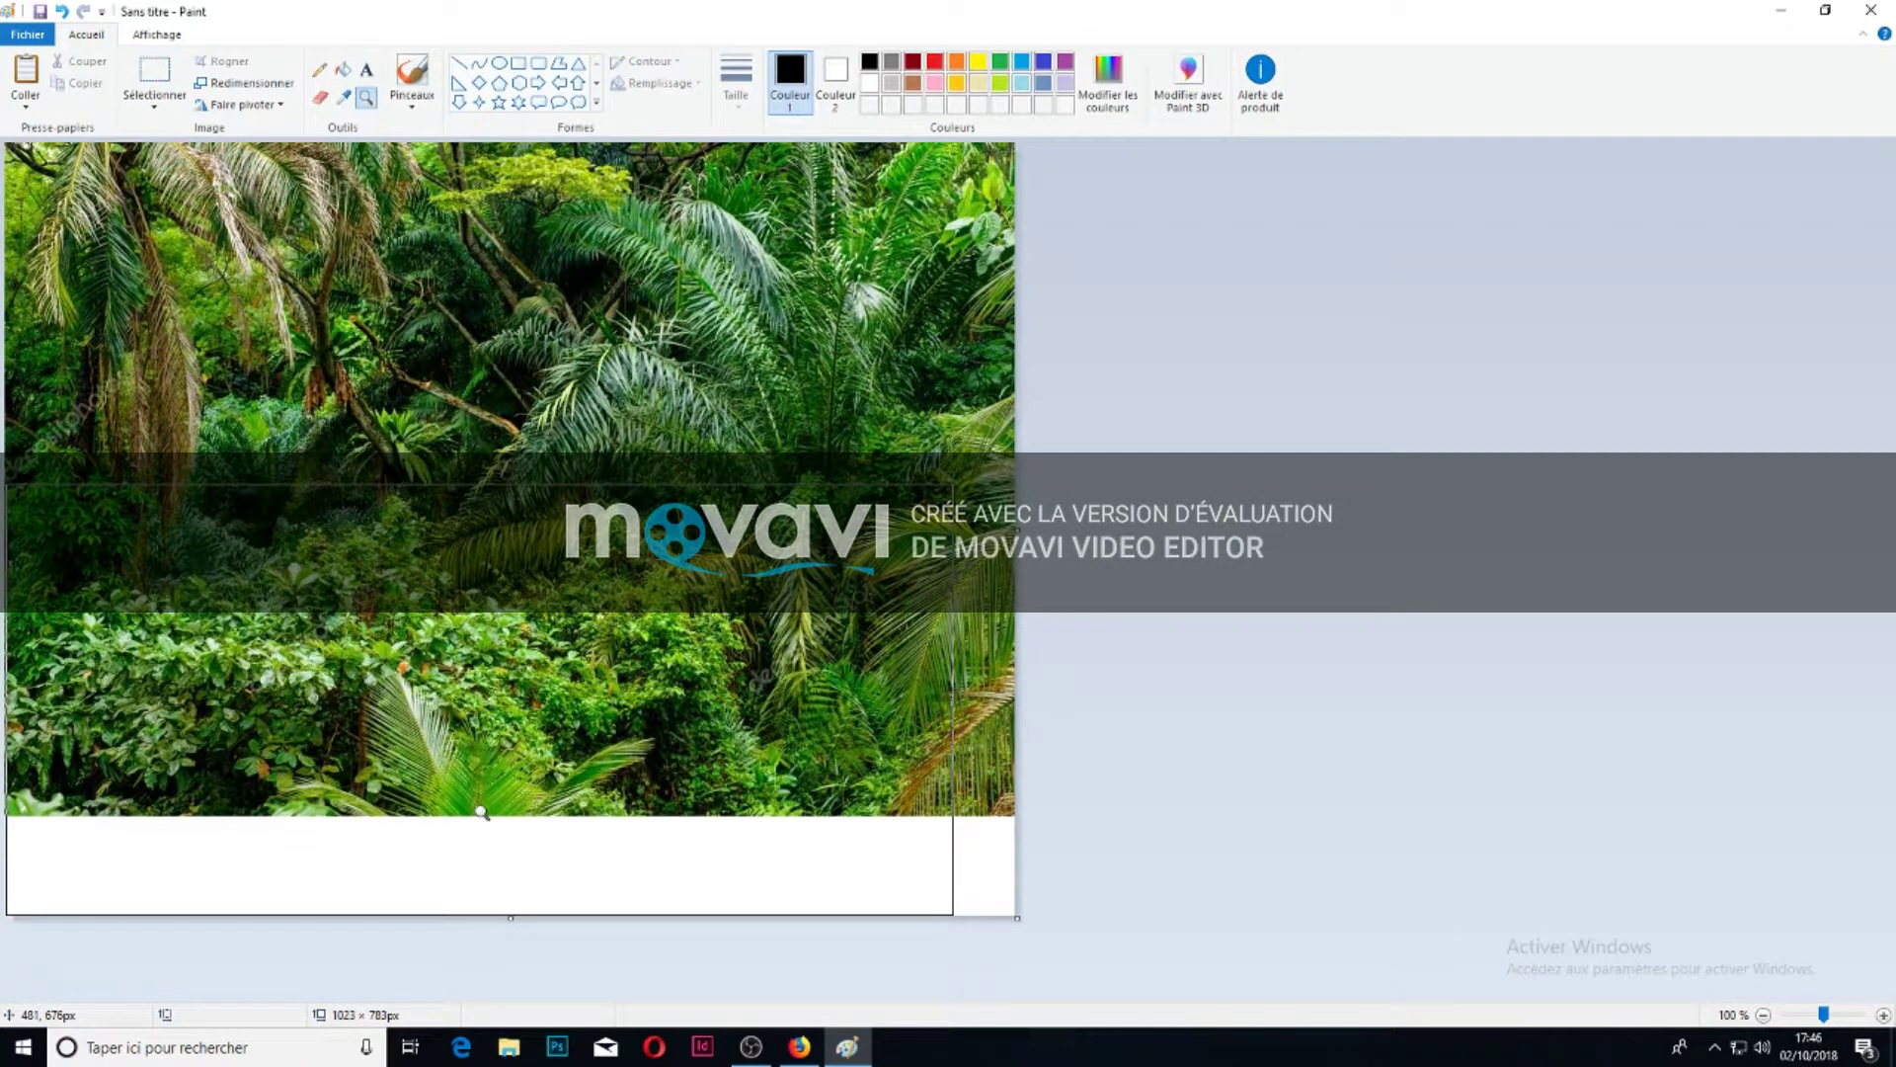
pyautogui.click(543, 835)
pyautogui.scroll(-2, 648, 885)
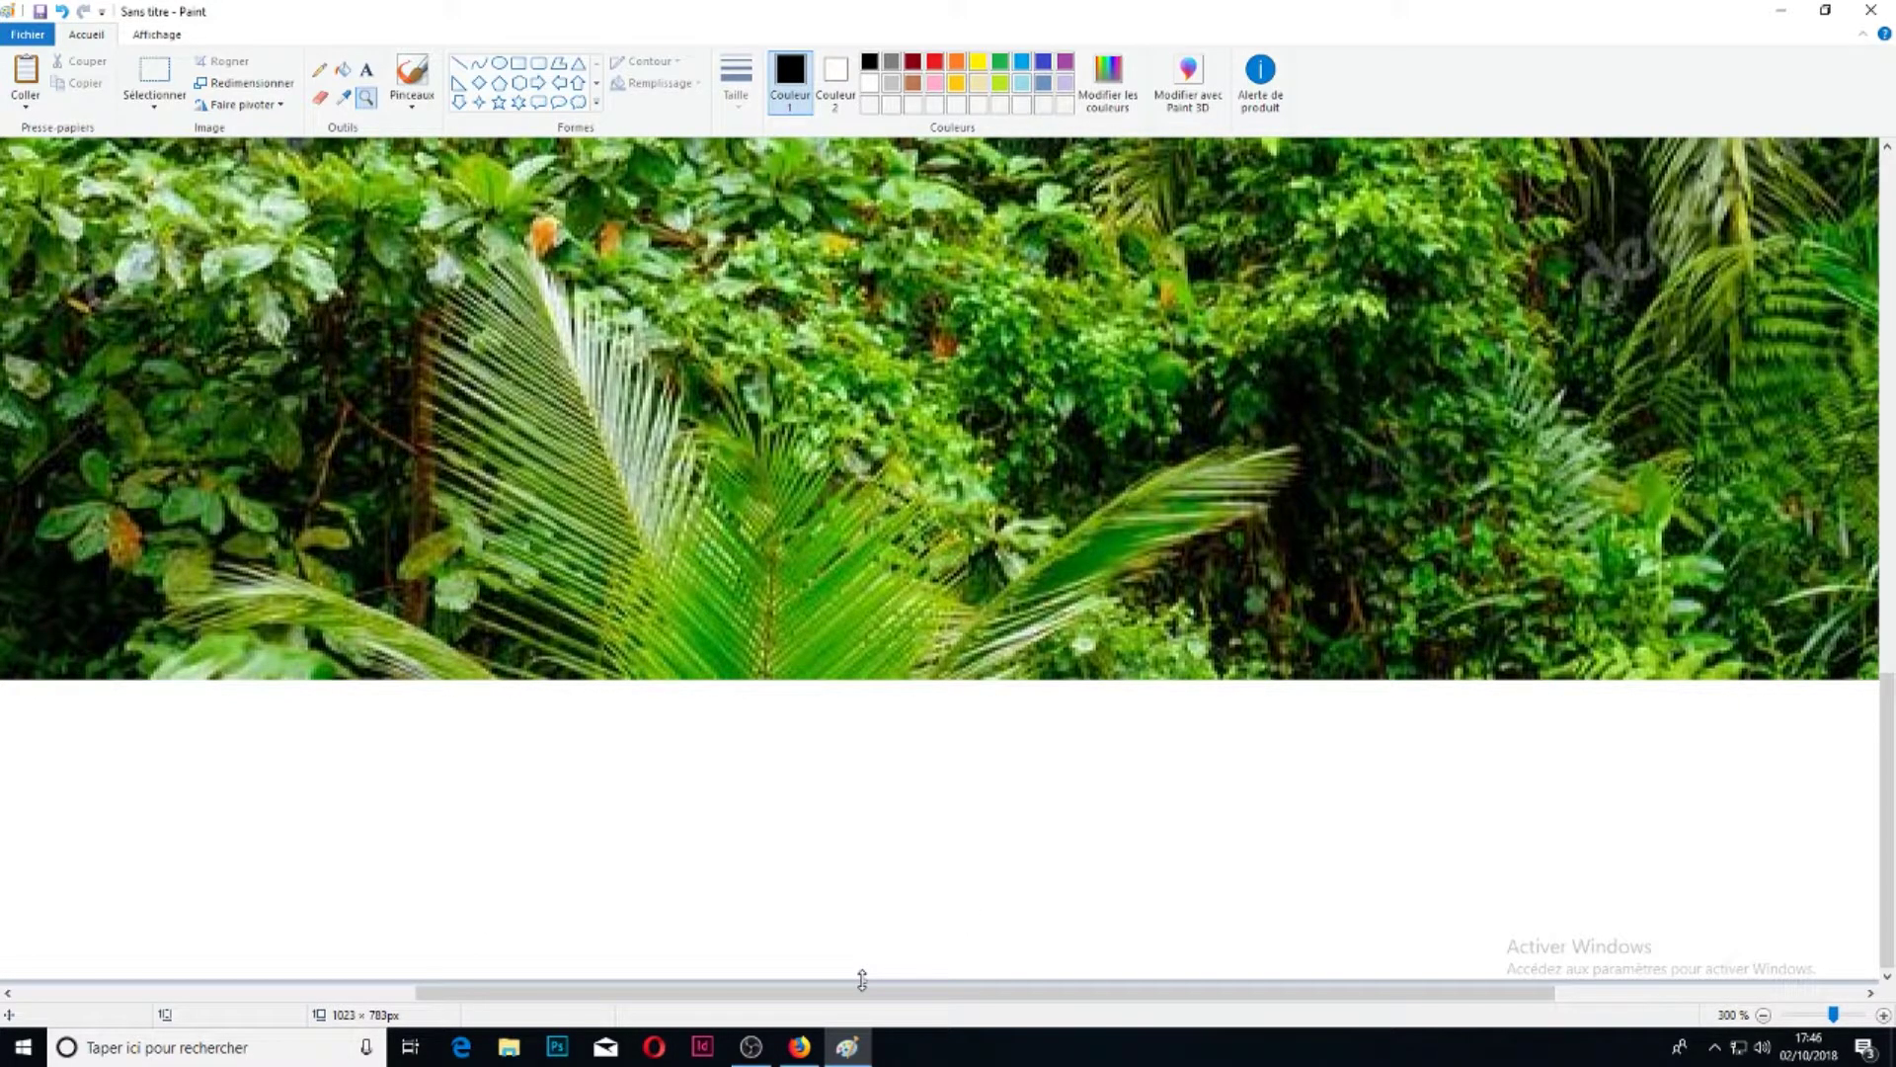
pyautogui.moveTo(862, 980); pyautogui.dragTo(894, 679)
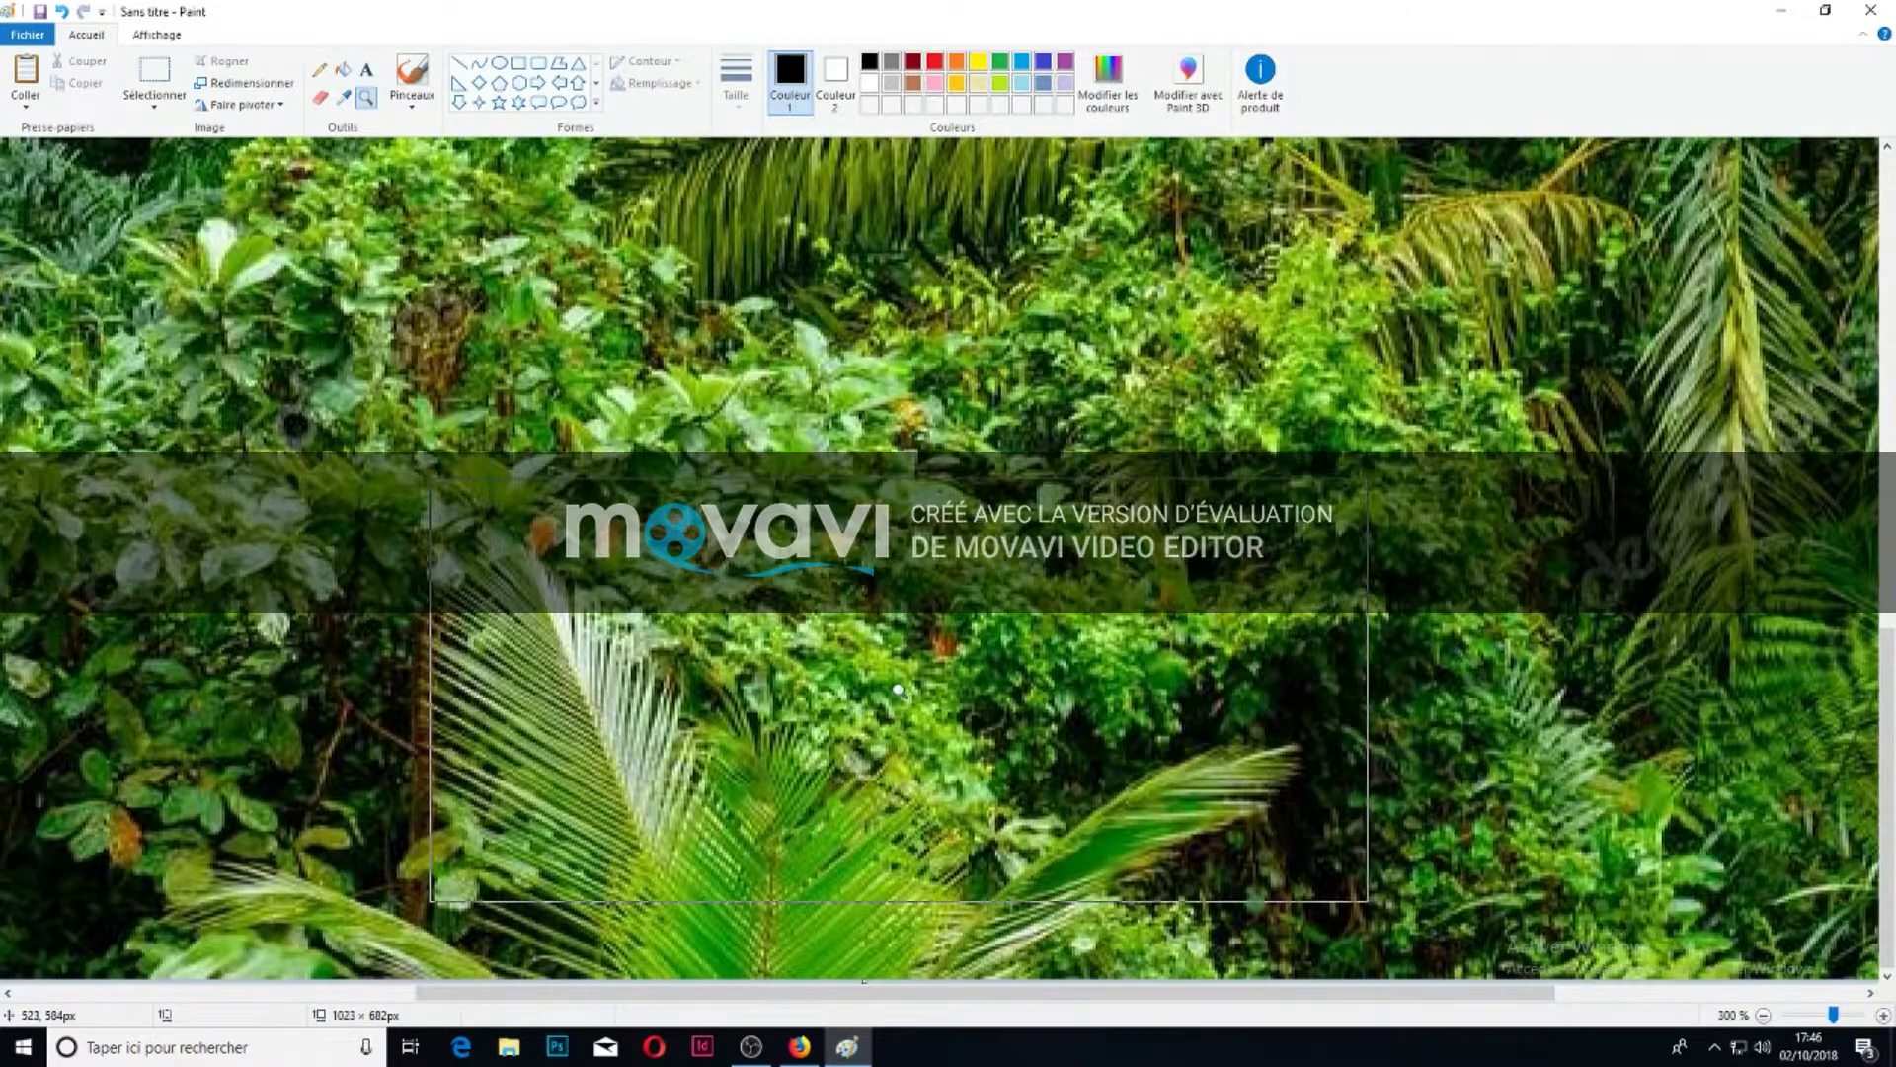
pyautogui.scroll(-3, 898, 689)
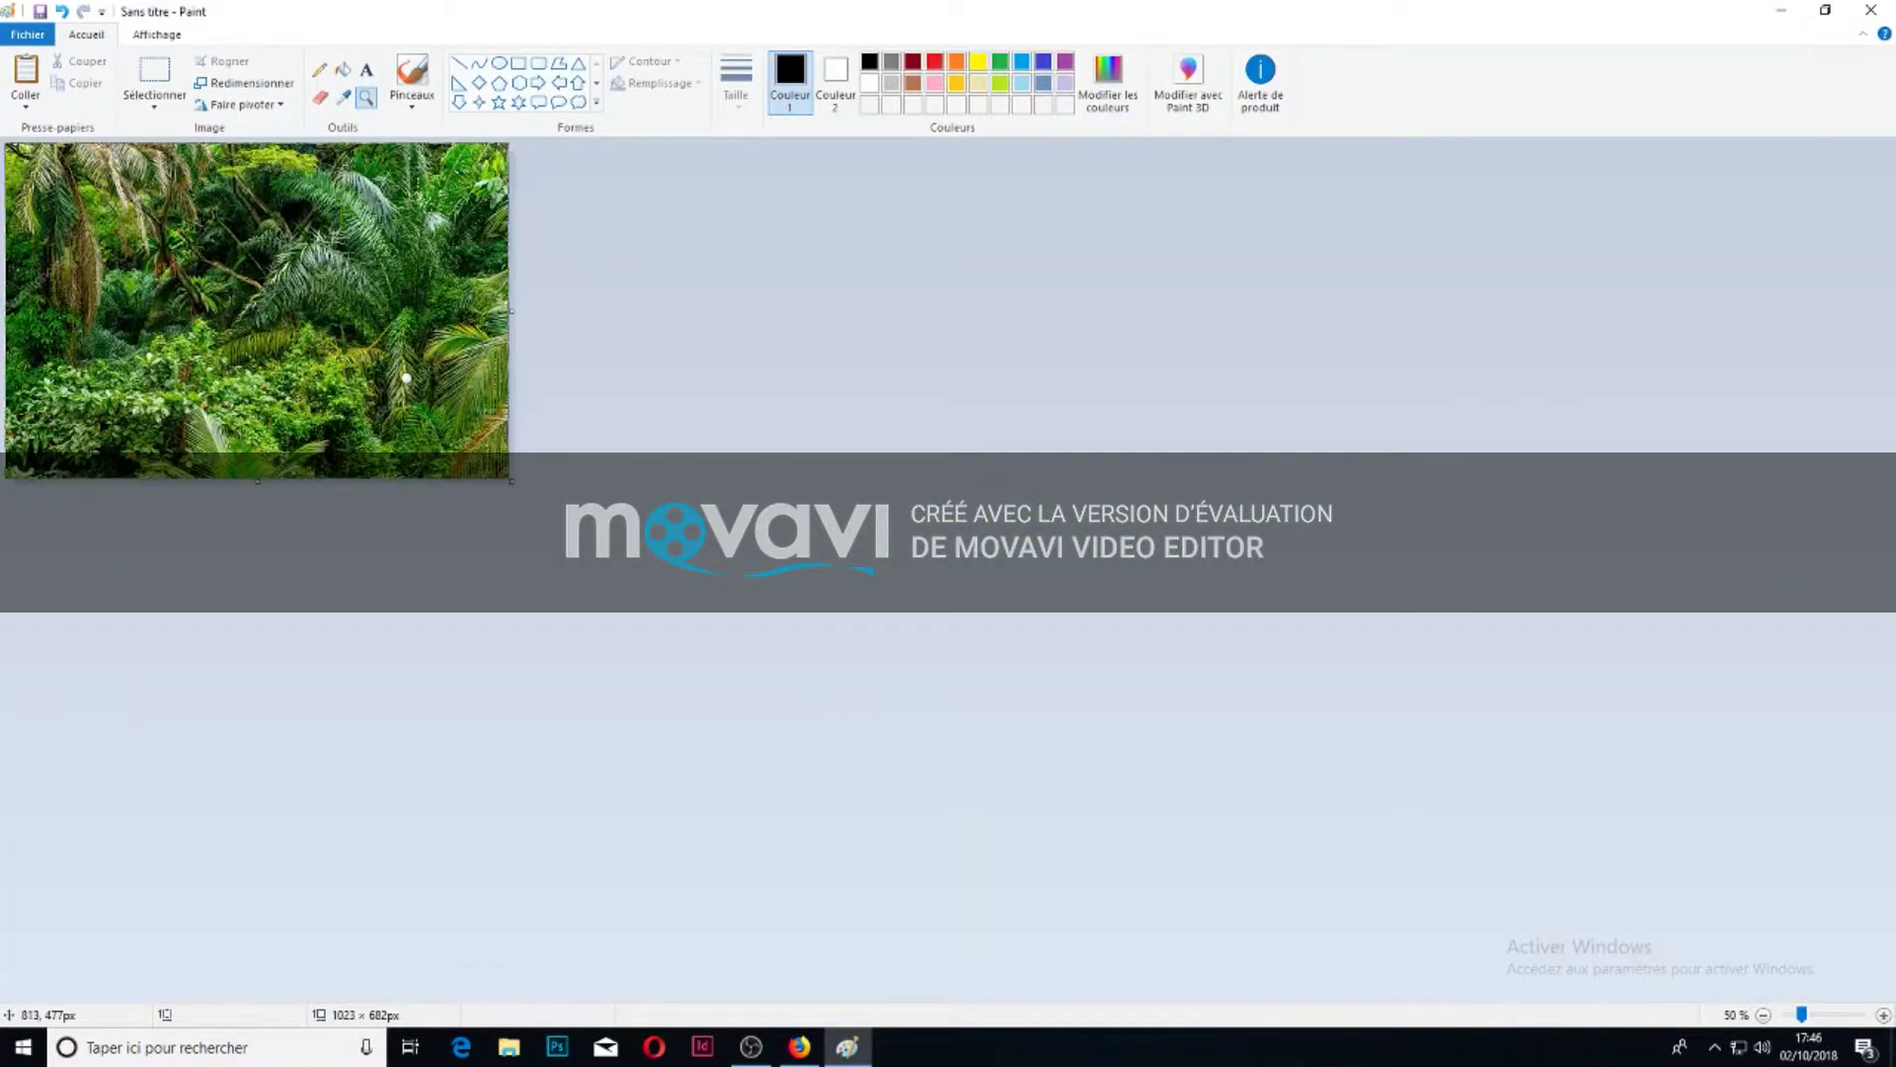
pyautogui.click(326, 345)
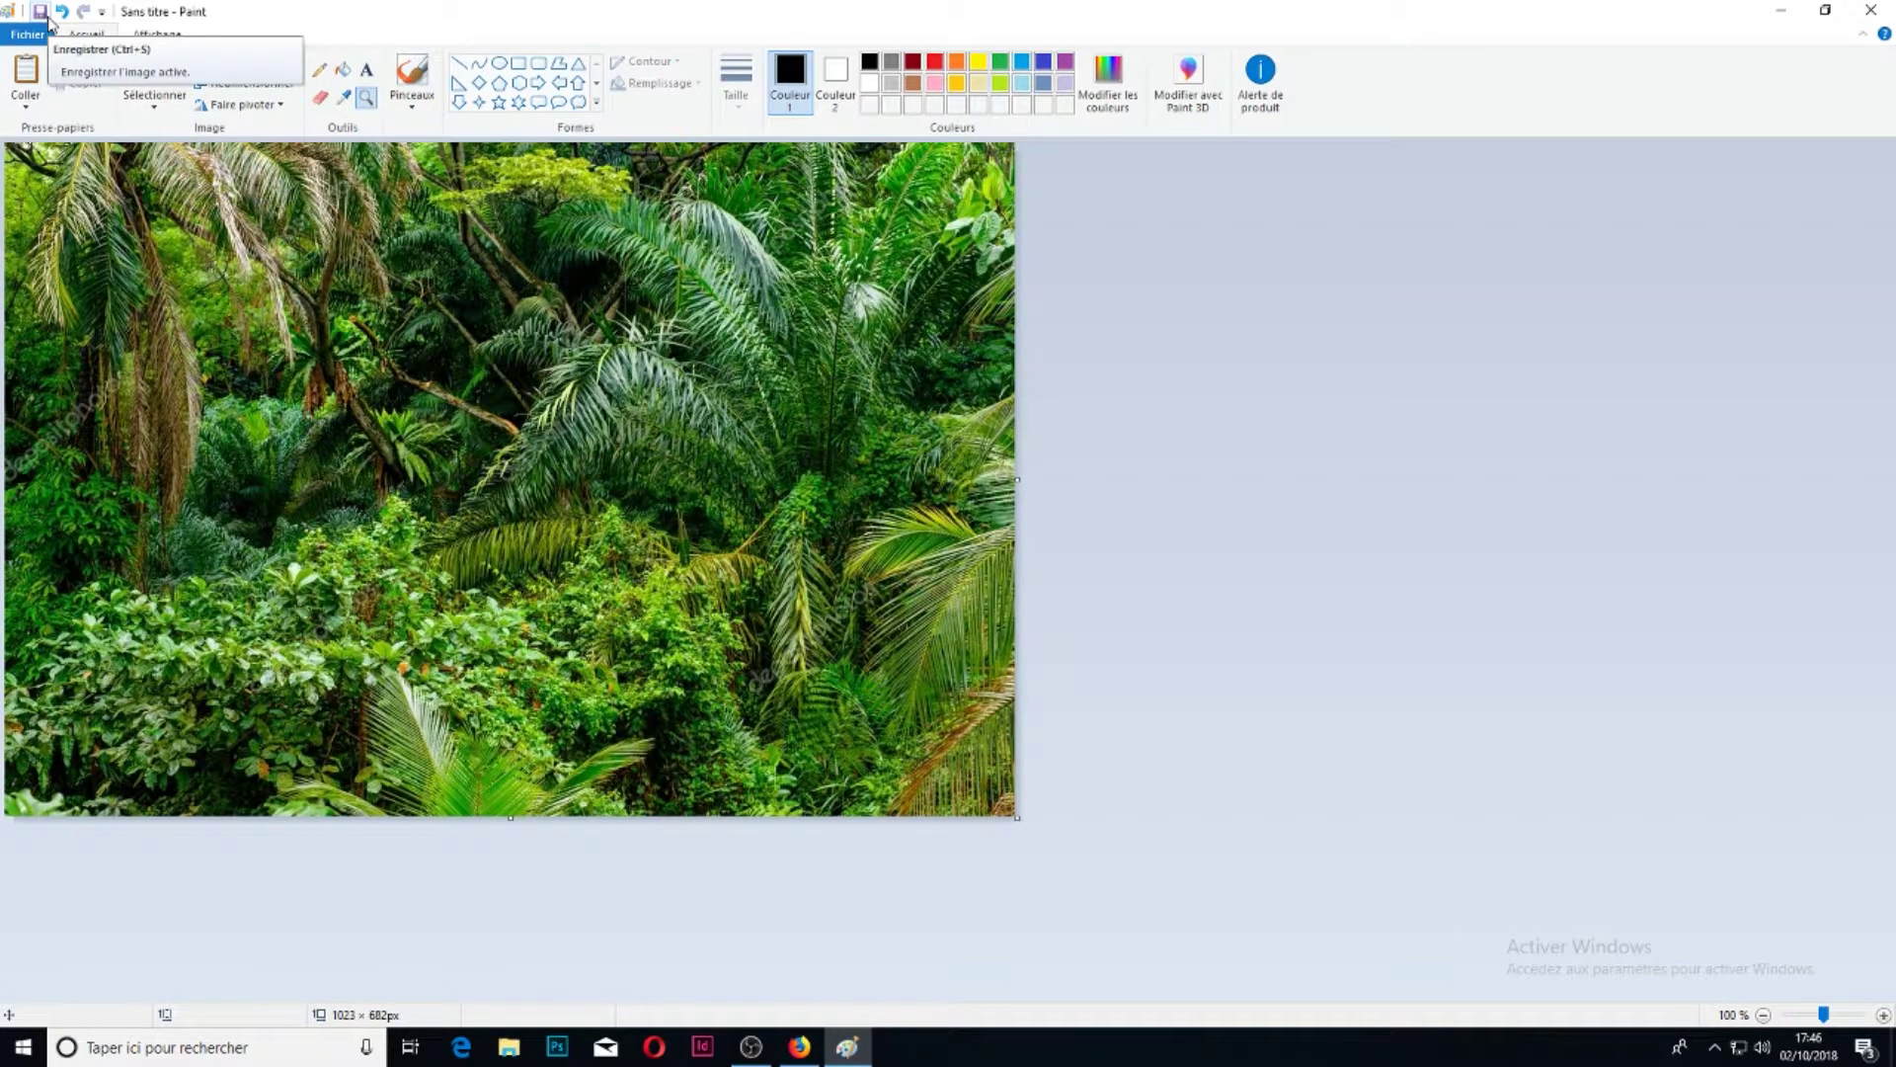
# - Cancel the save dialog, try cropping the canvas along its lower edge to about 1023 × 586 px, and undo that crop
pyautogui.click(41, 13)
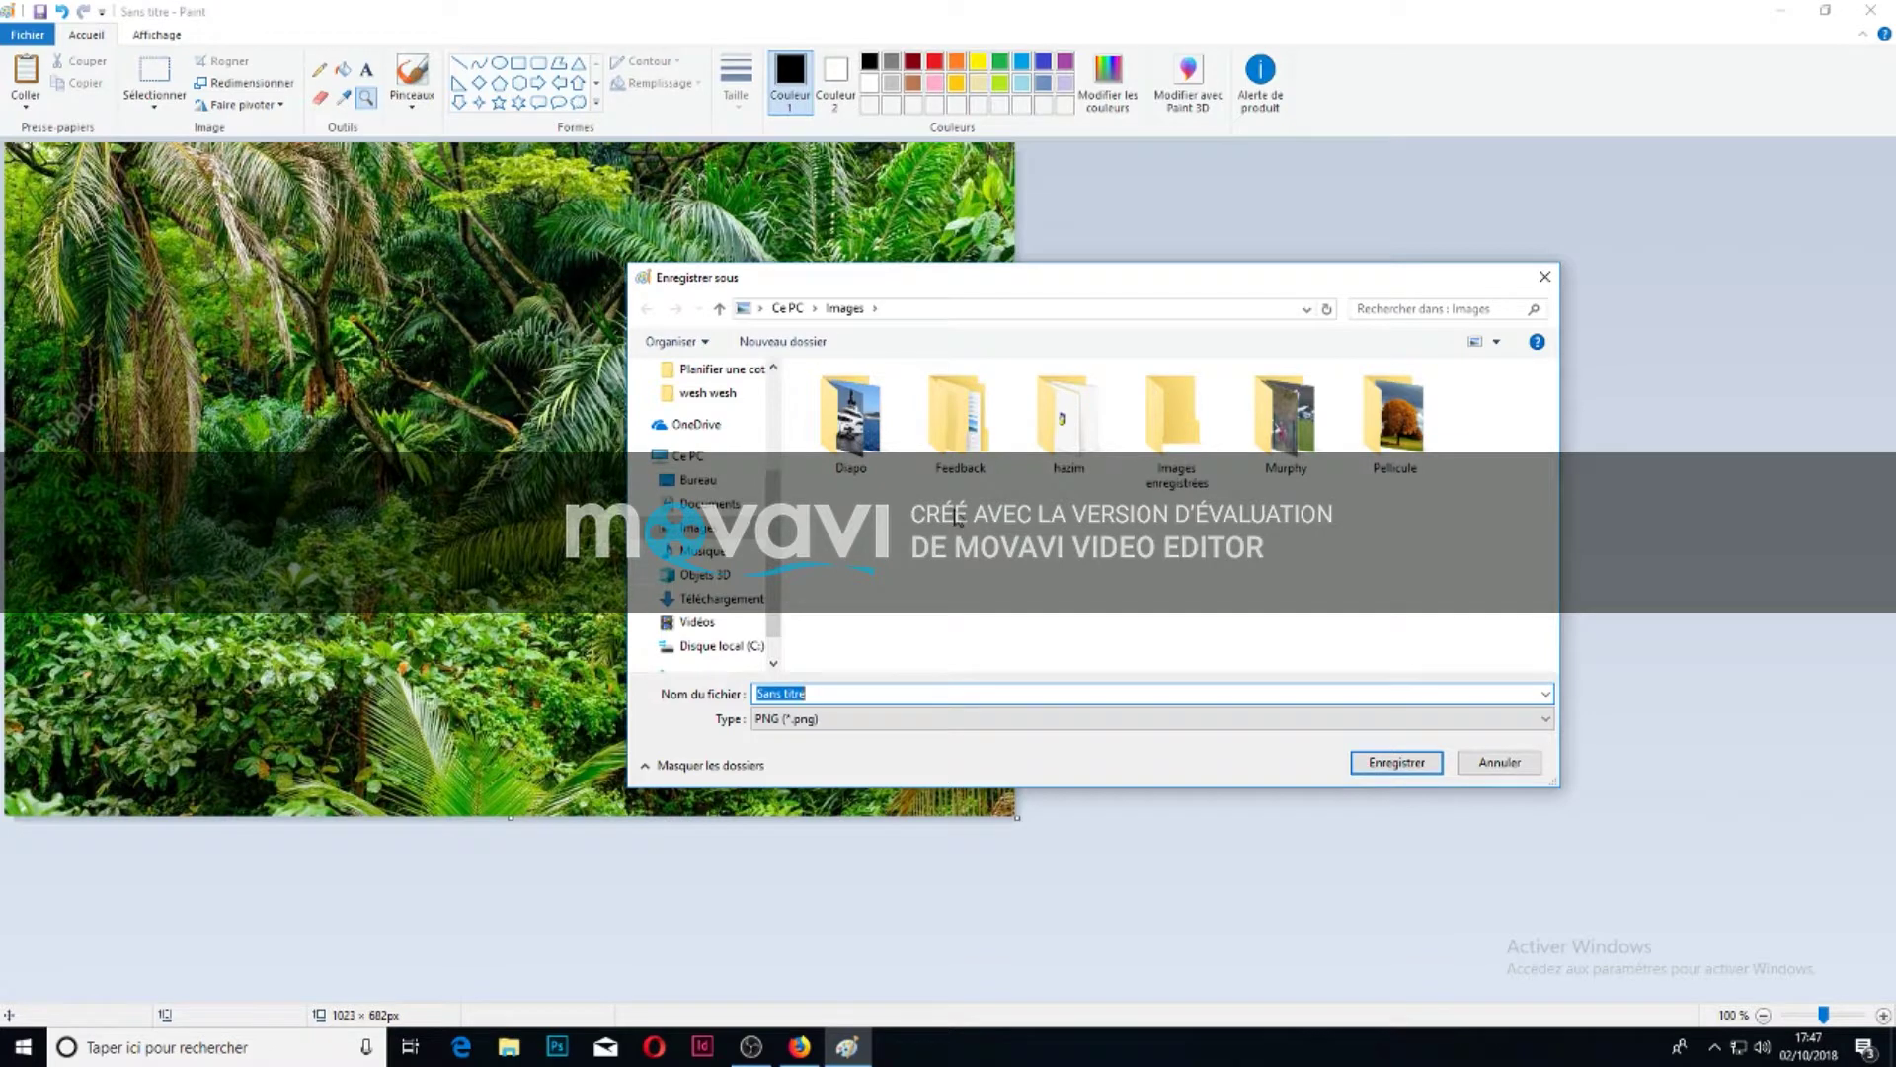
pyautogui.click(1543, 280)
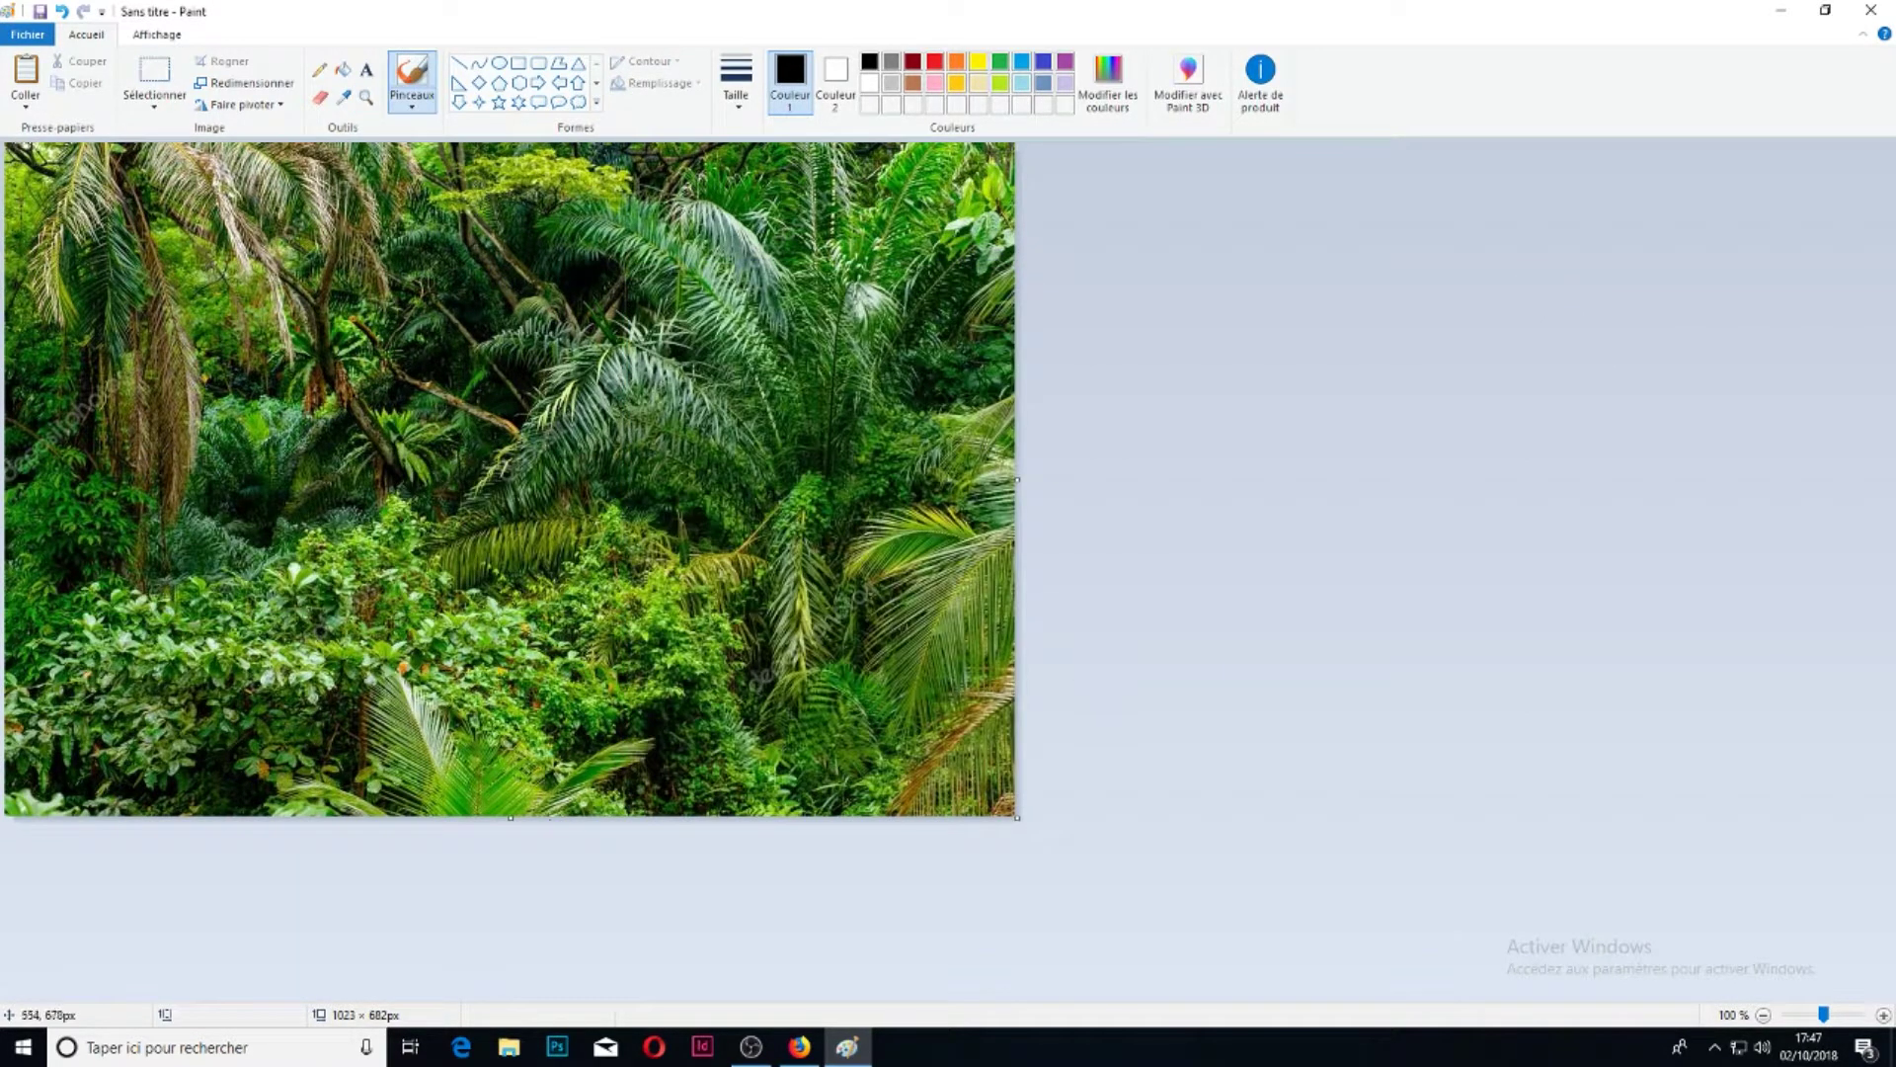
pyautogui.moveTo(524, 822); pyautogui.dragTo(588, 723)
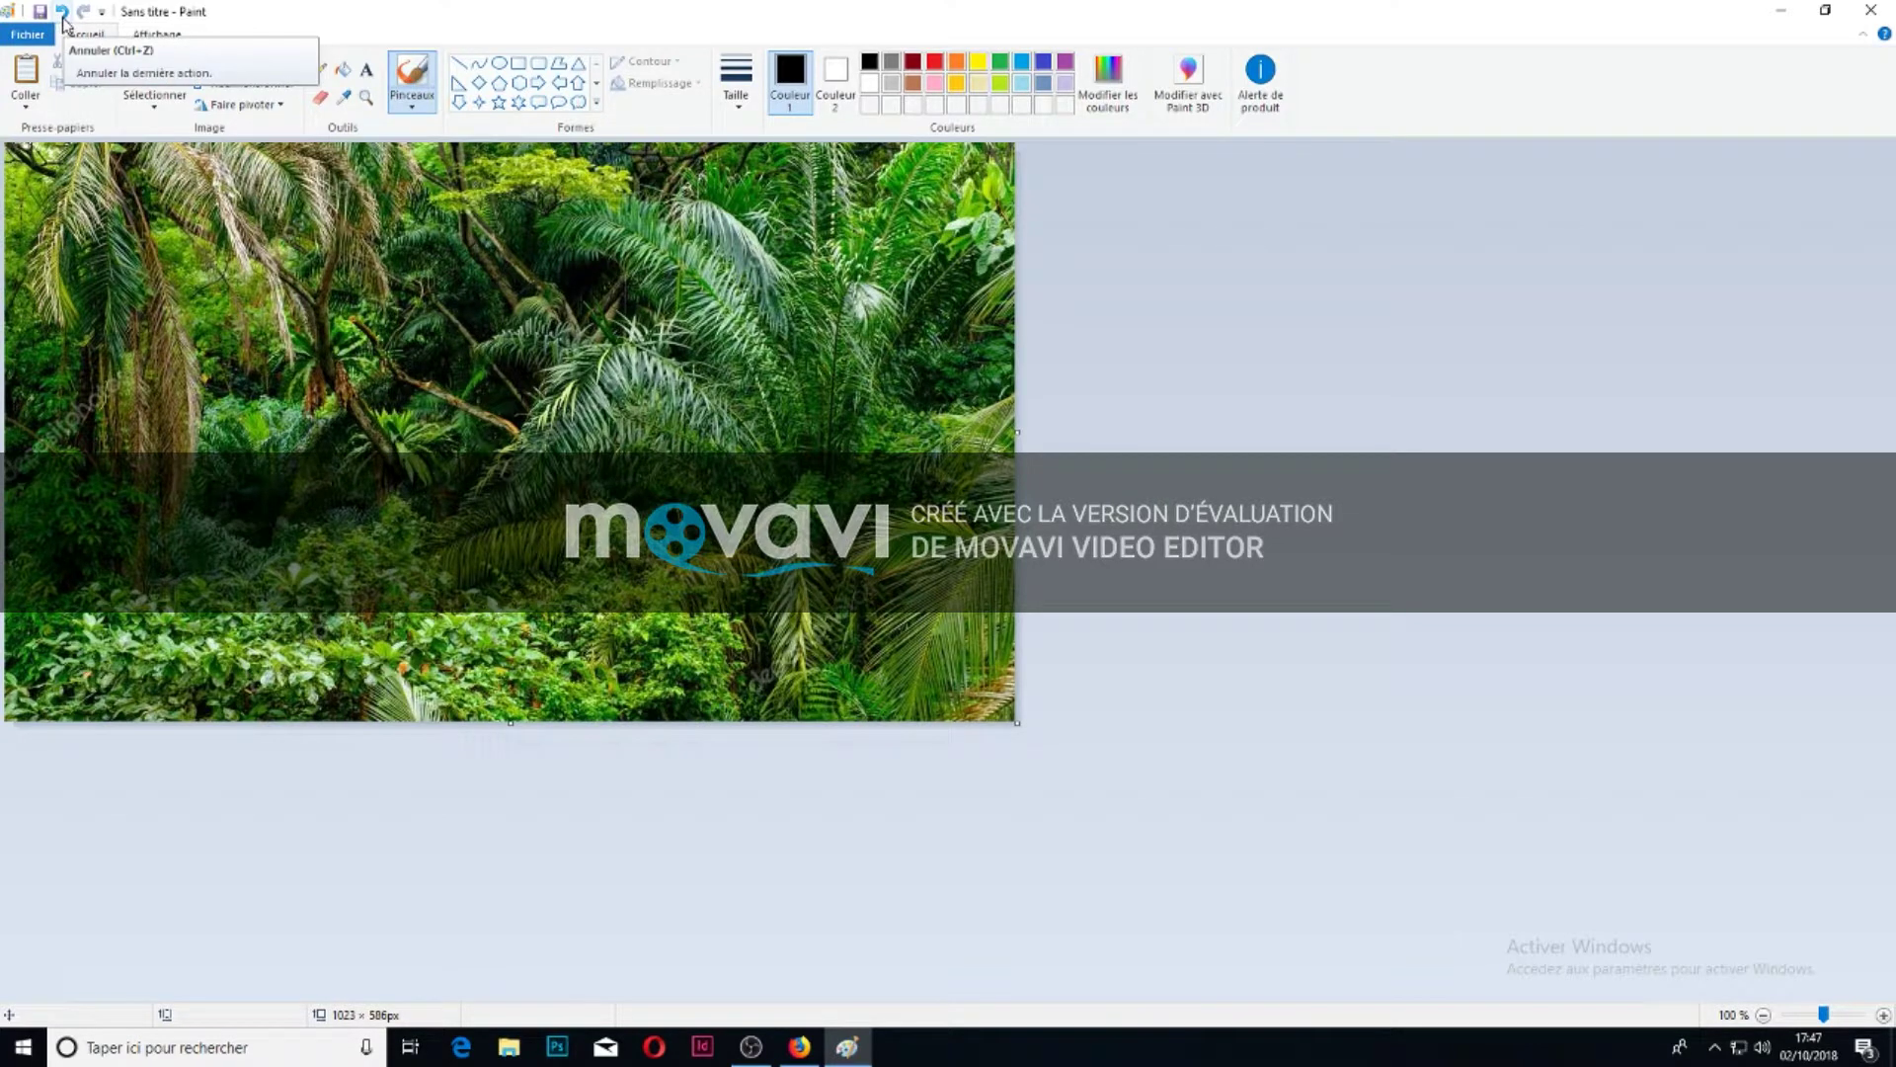
pyautogui.click(62, 14)
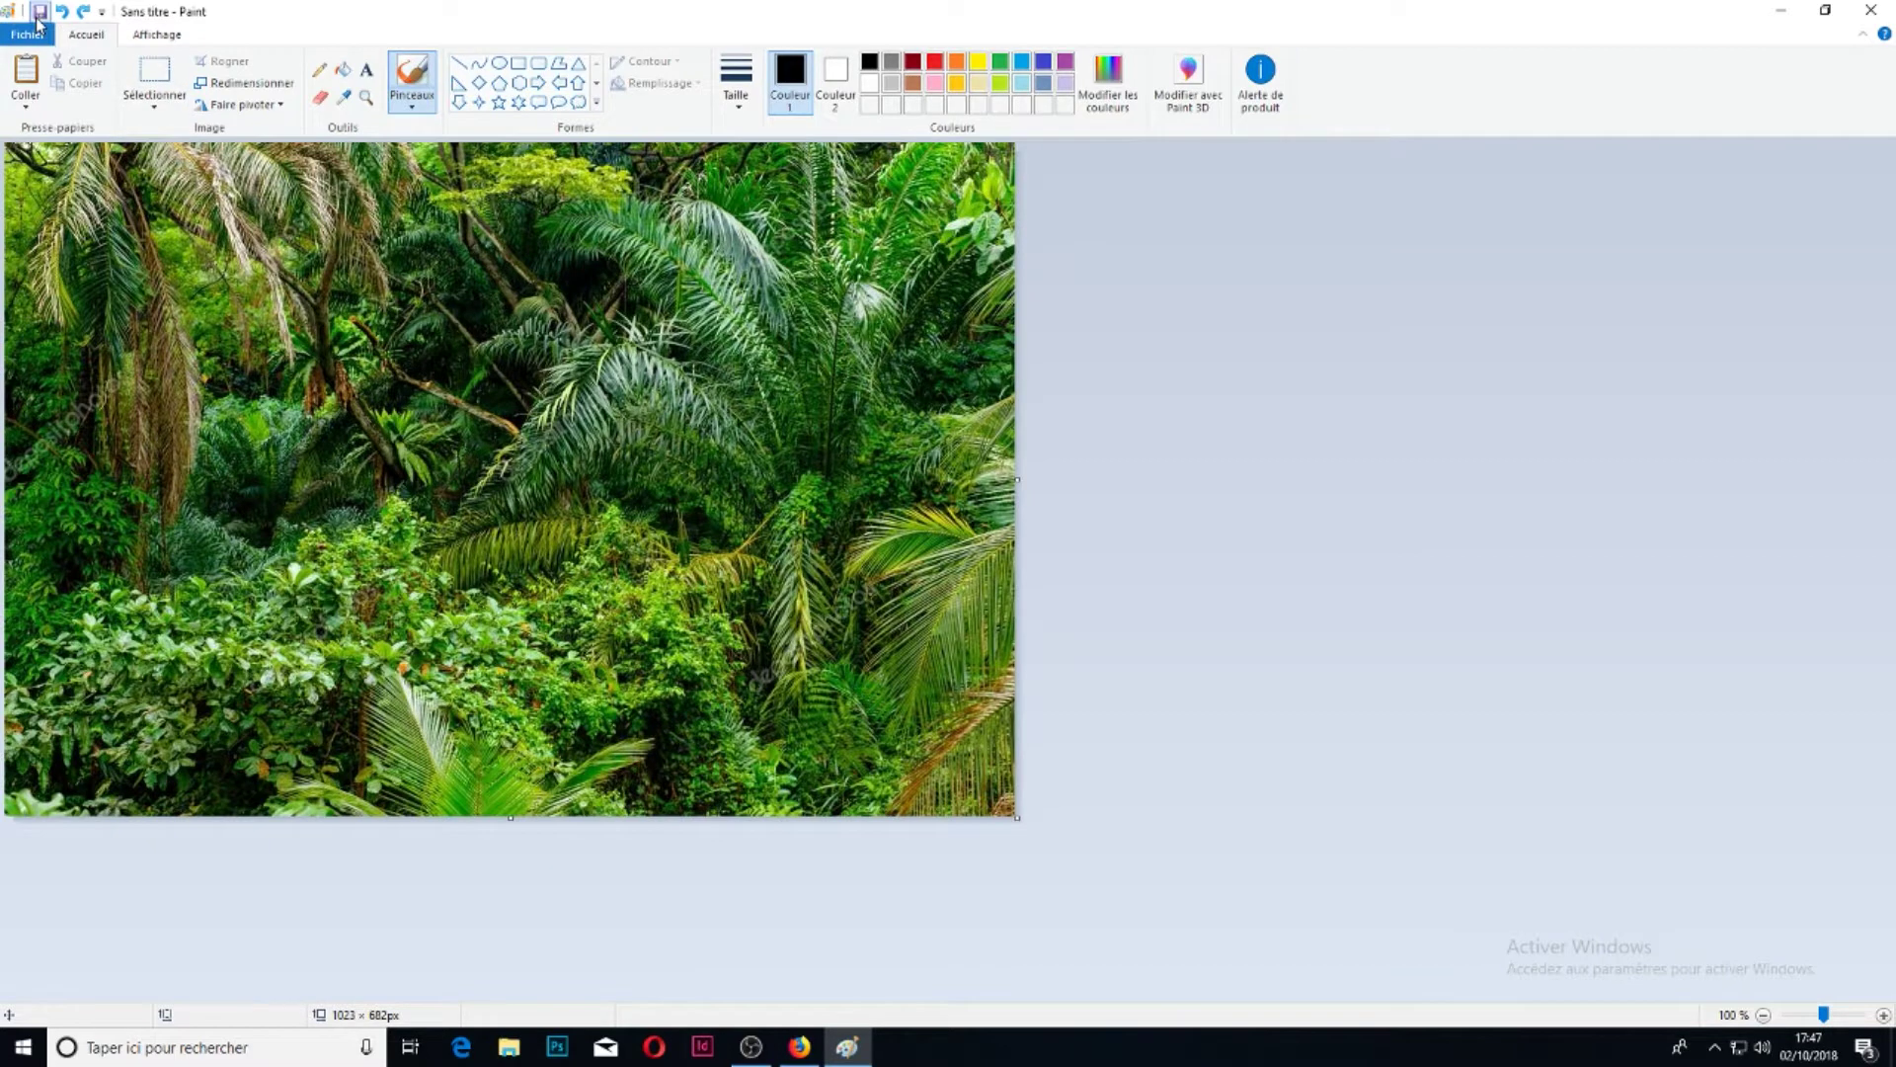
# - Start saving the cropped jungle picture and name the PNG file "jungle"
pyautogui.click(38, 14)
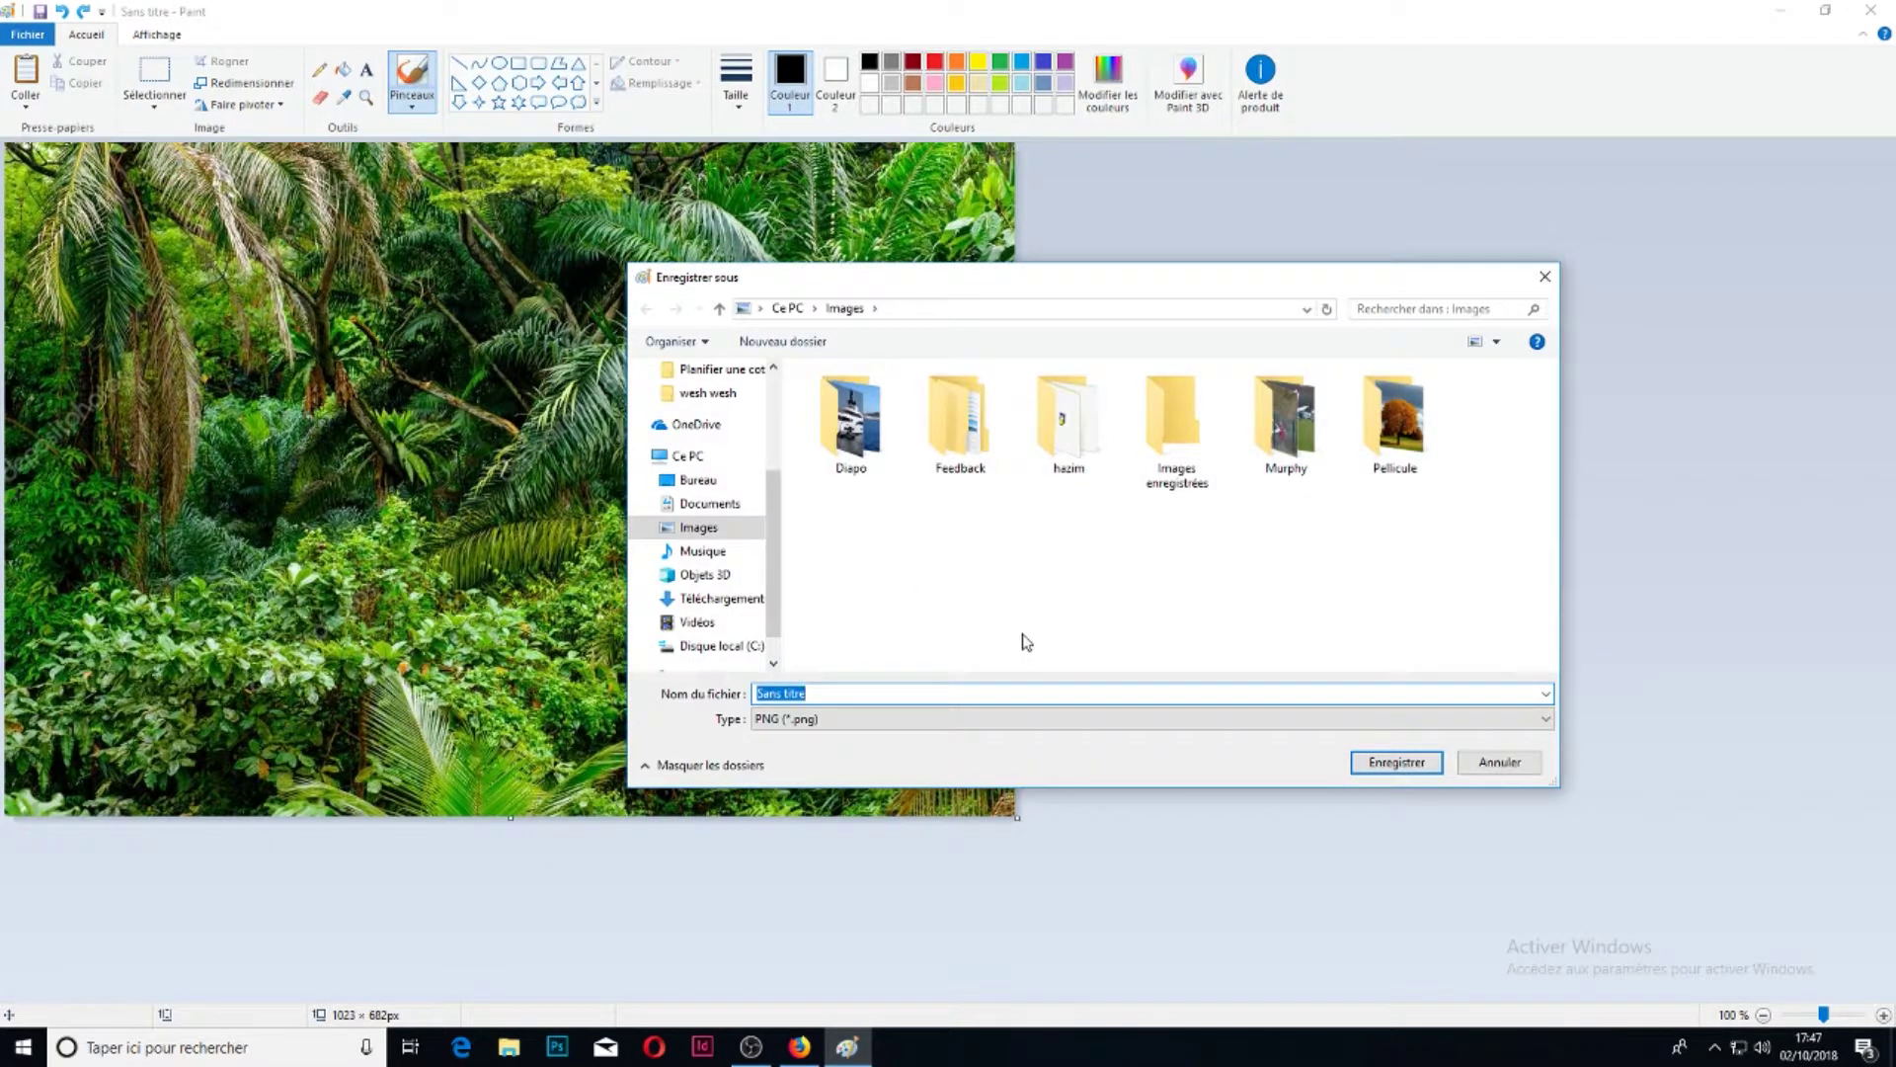
pyautogui.write('h')
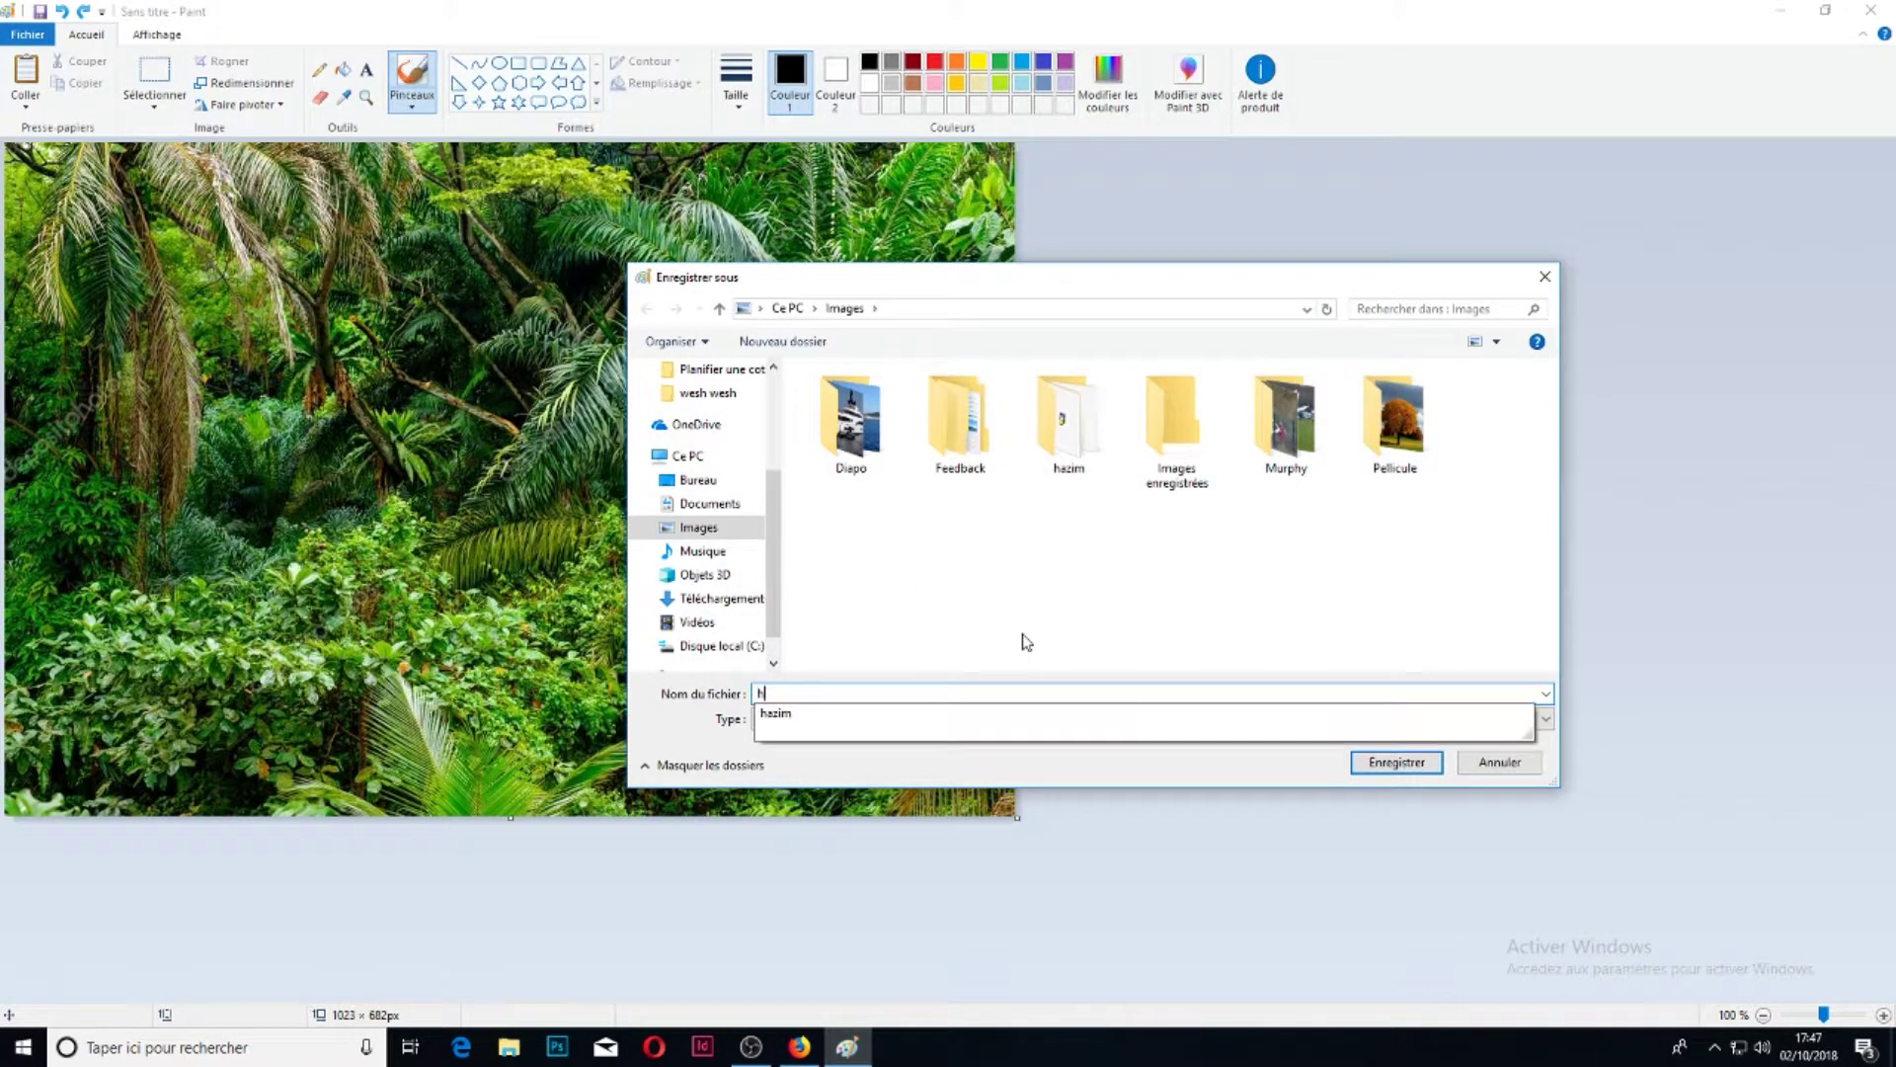
pyautogui.press('BackSpace')
pyautogui.write('ju')
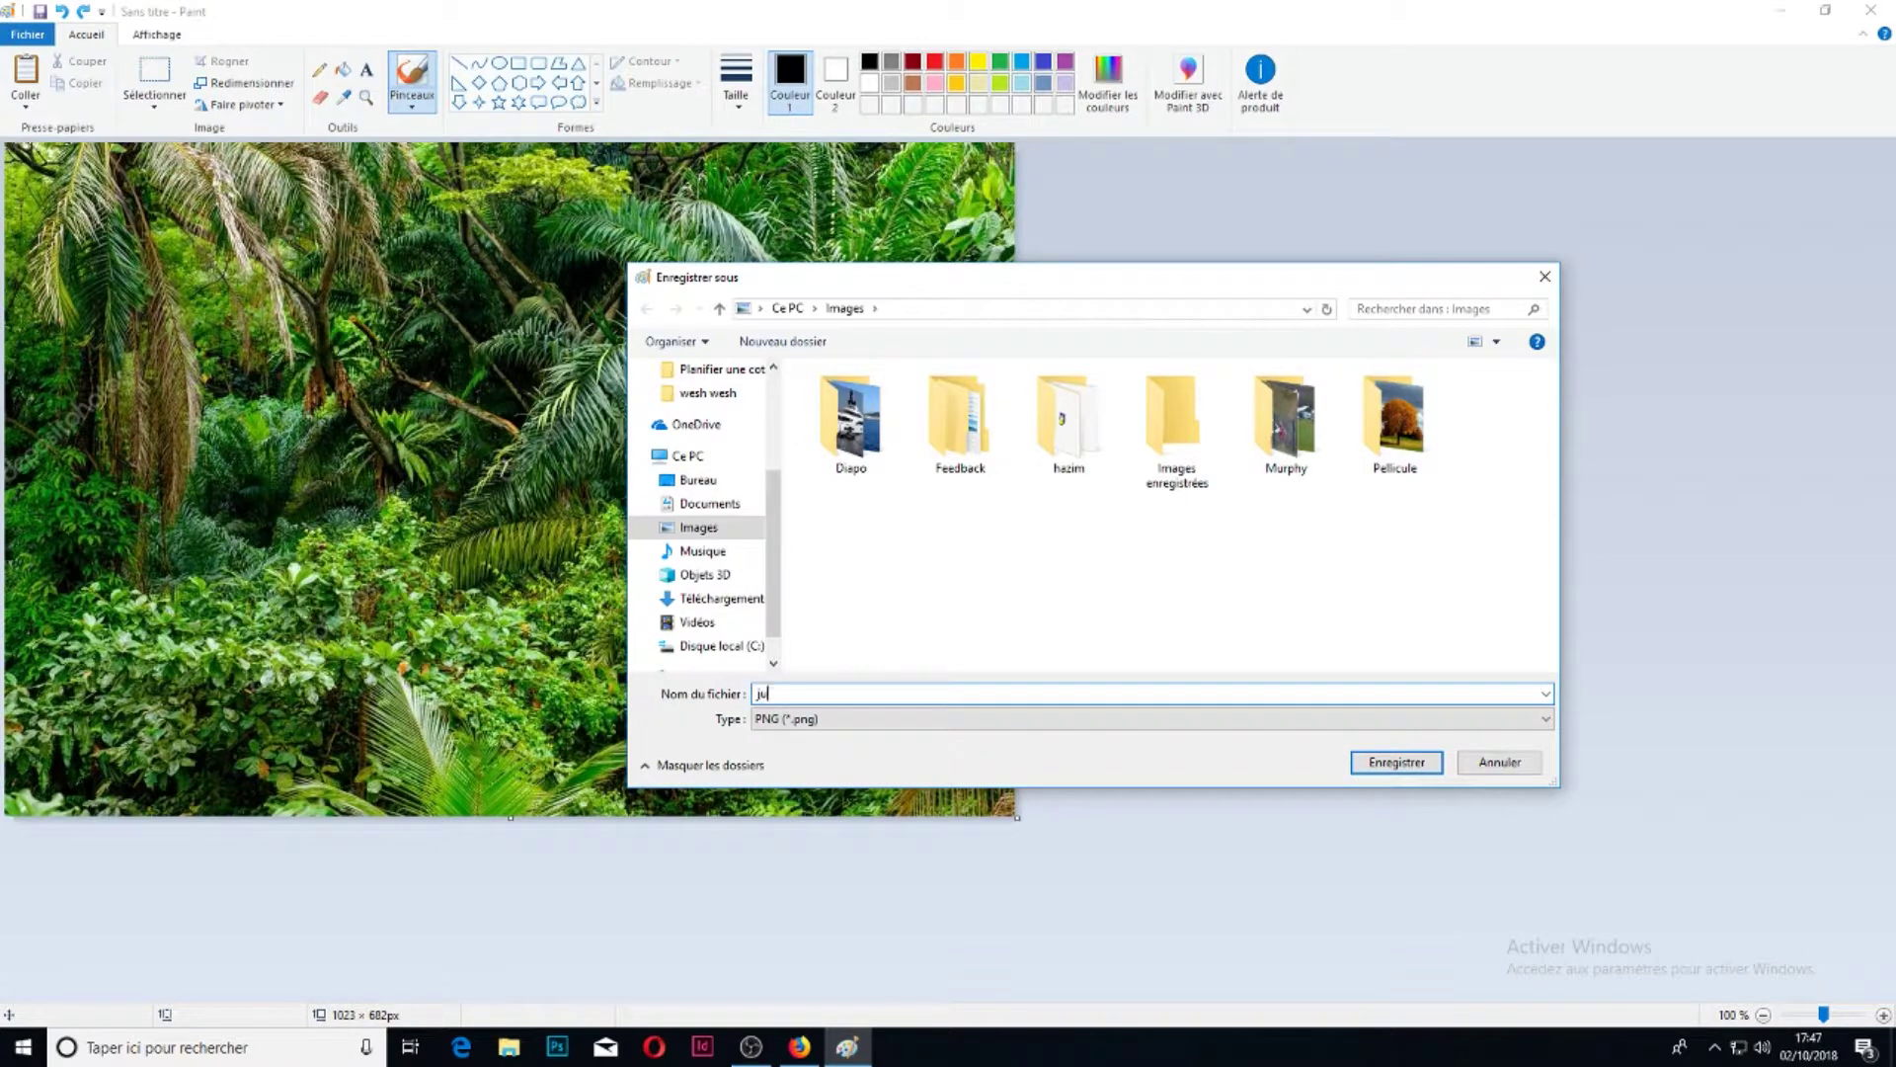
pyautogui.write('ngle')
# - Choose the Pellicule folder inside Images as the destination, save the picture there and close Paint
pyautogui.doubleClick(1183, 477)
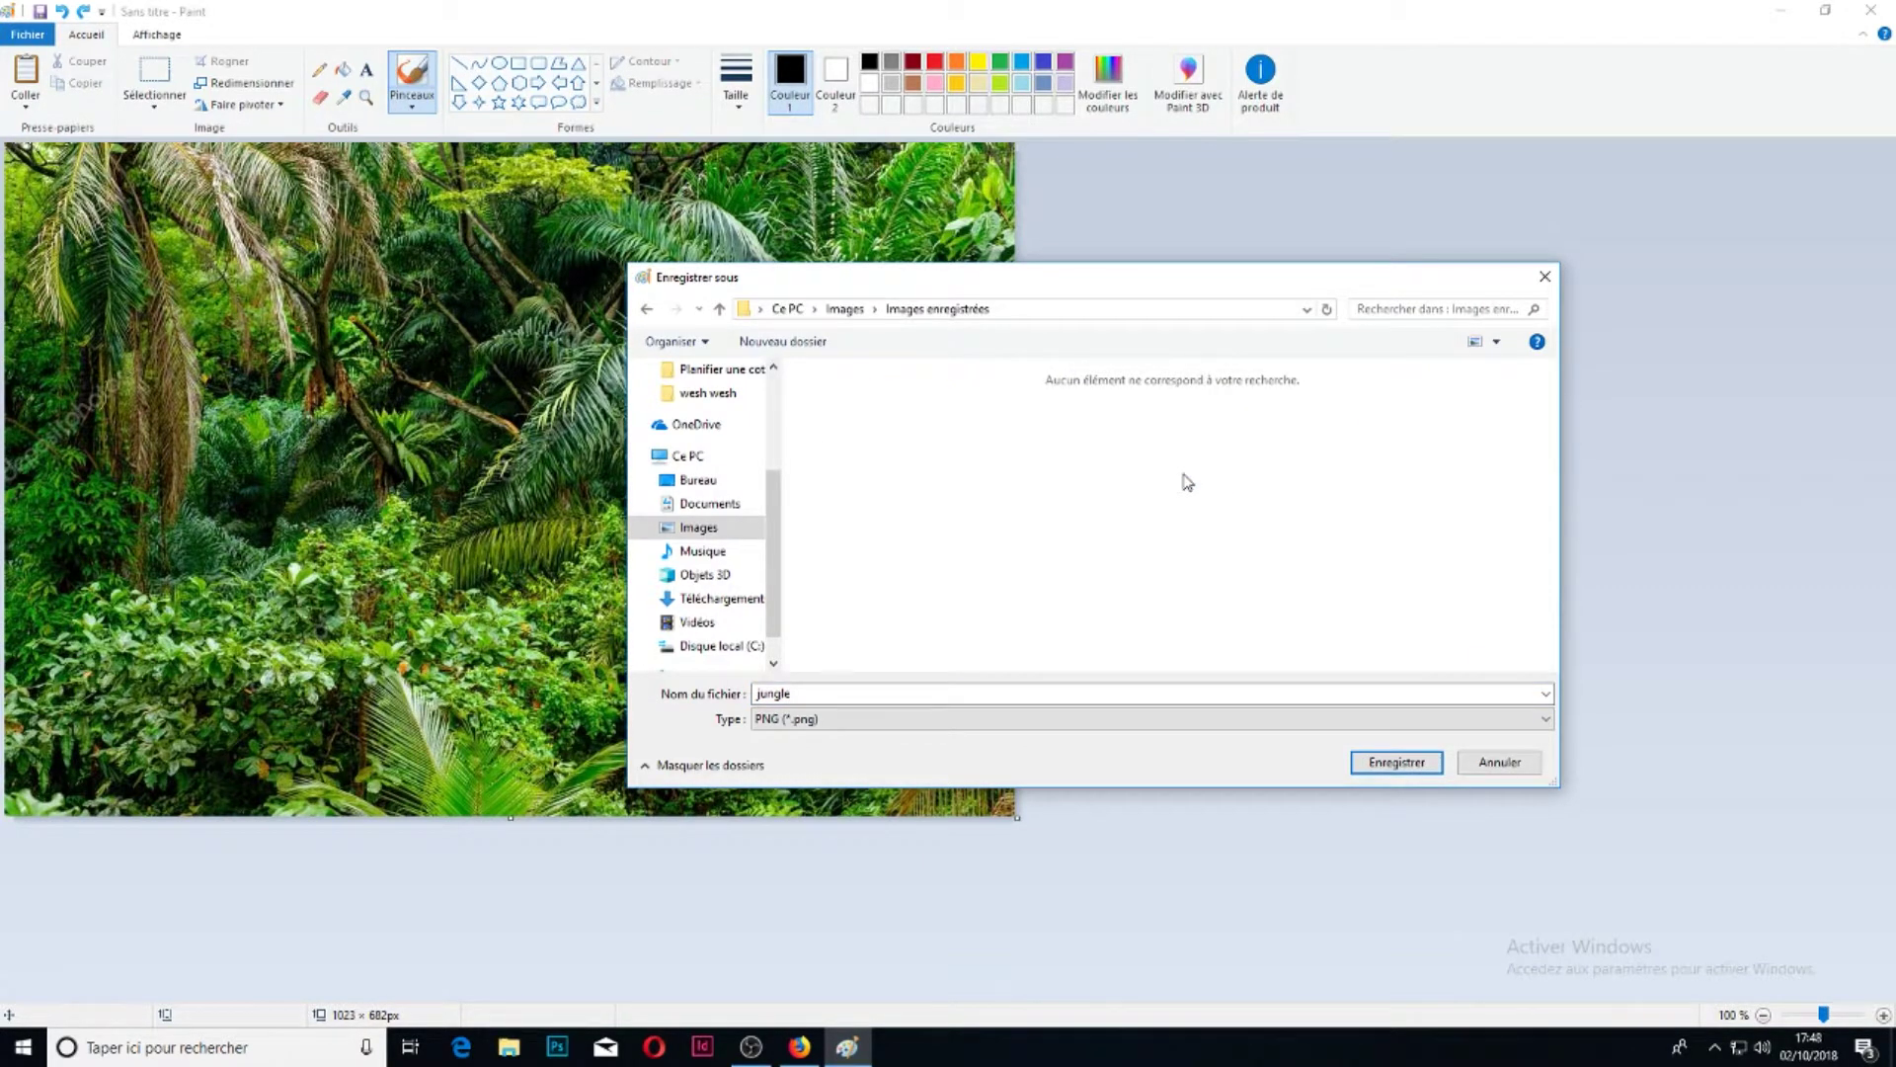
pyautogui.click(647, 309)
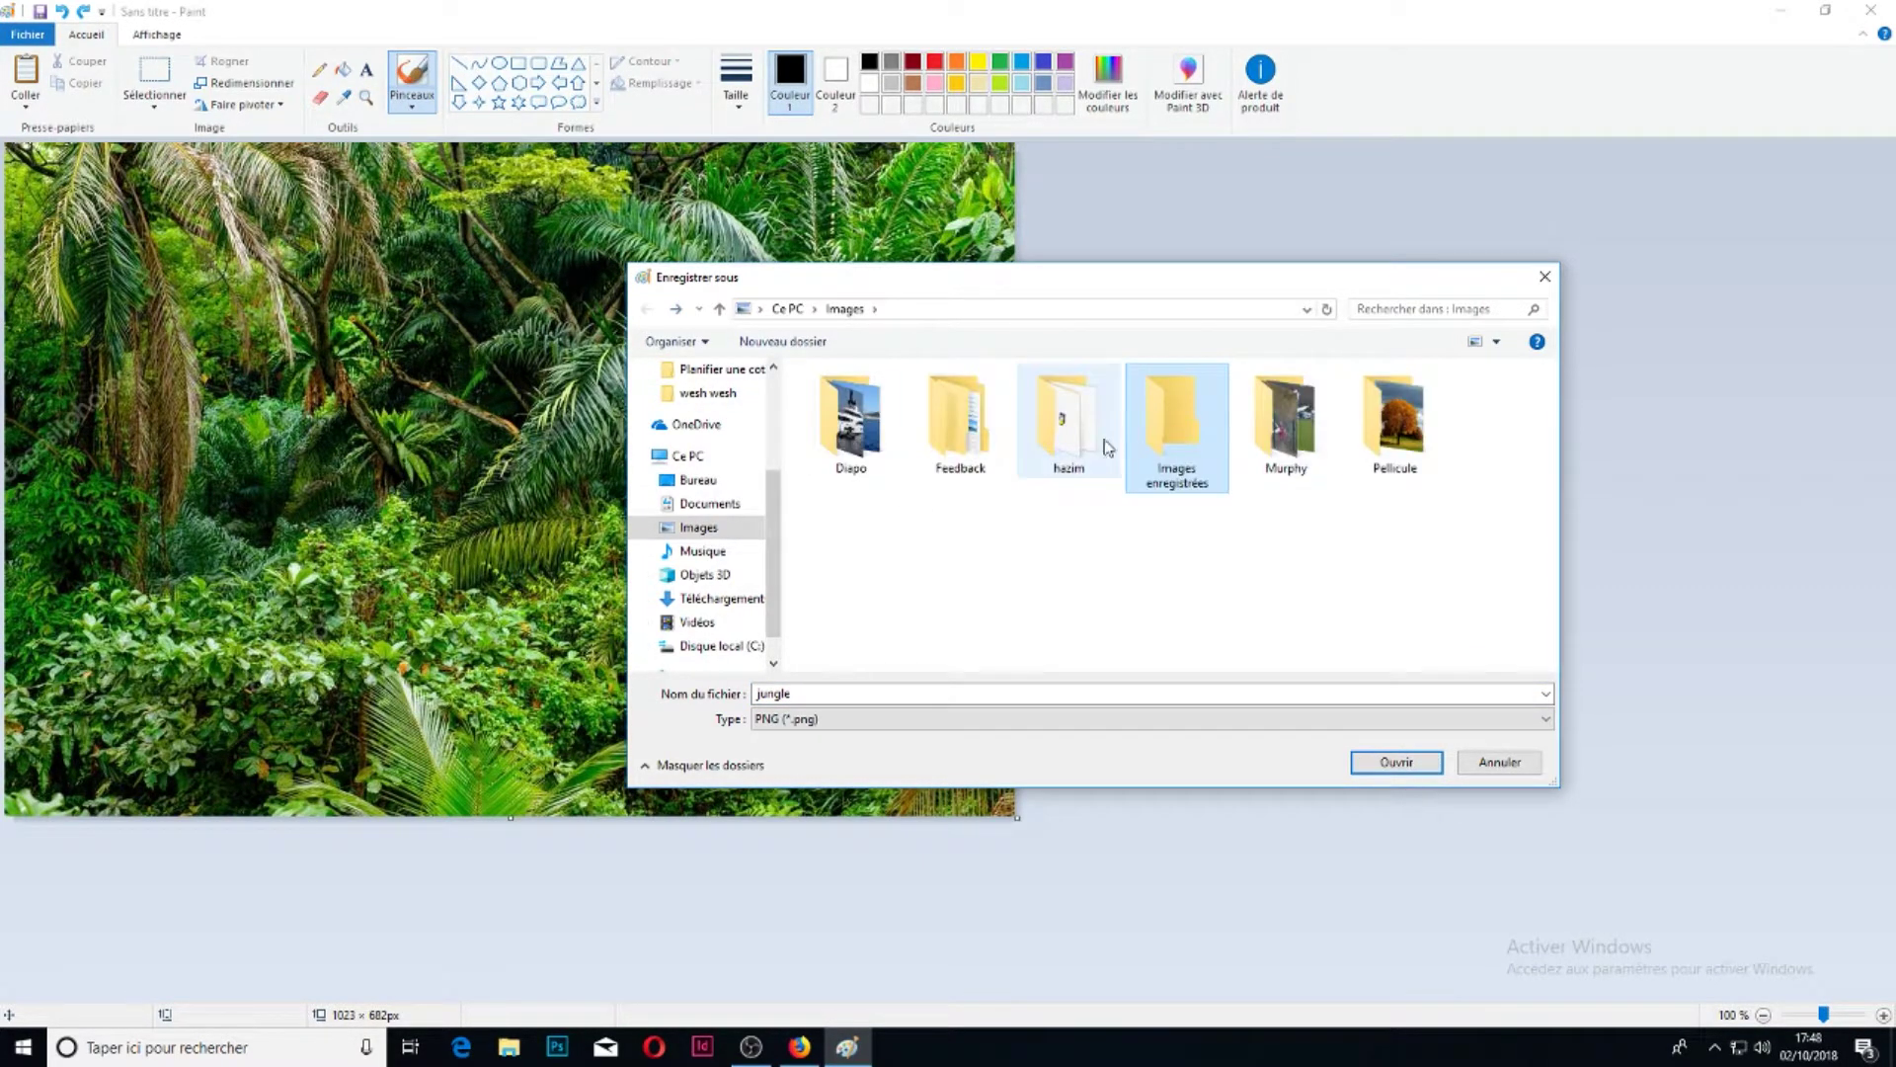
pyautogui.doubleClick(1394, 414)
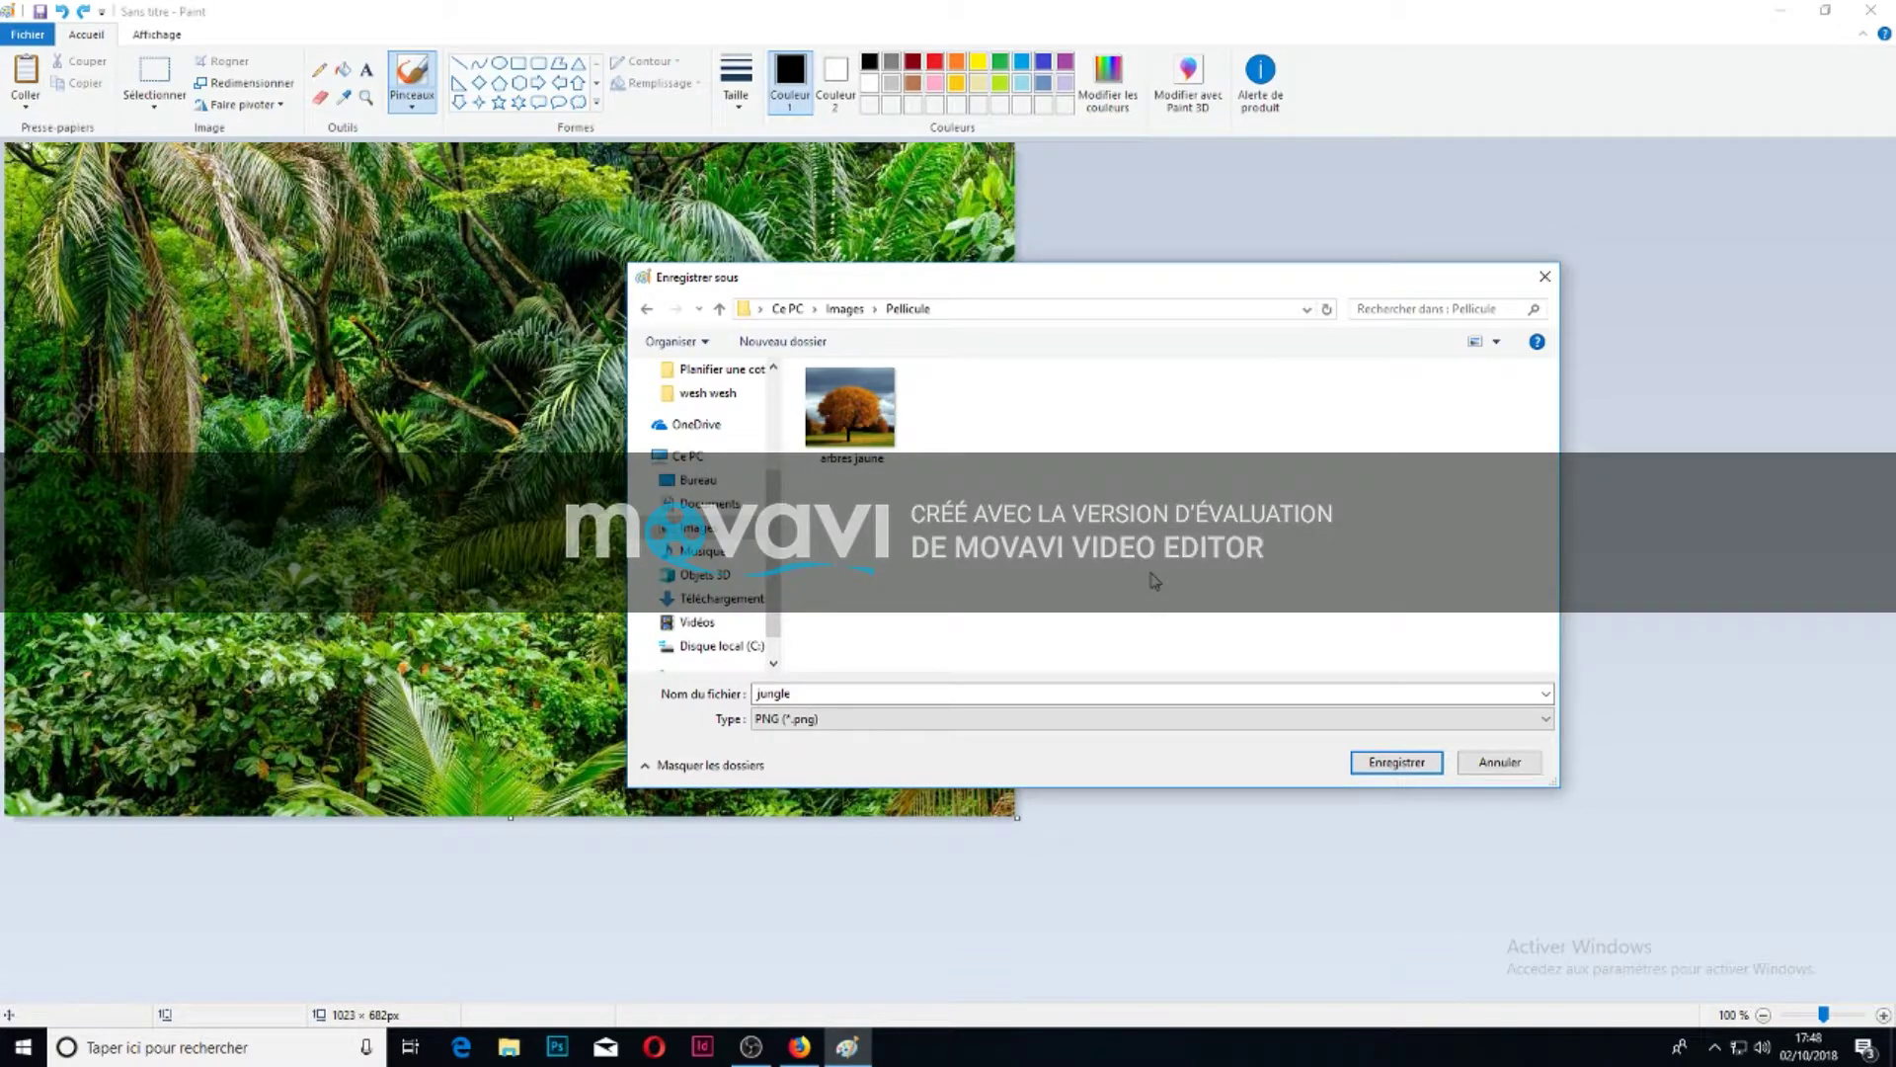
pyautogui.doubleClick(901, 693)
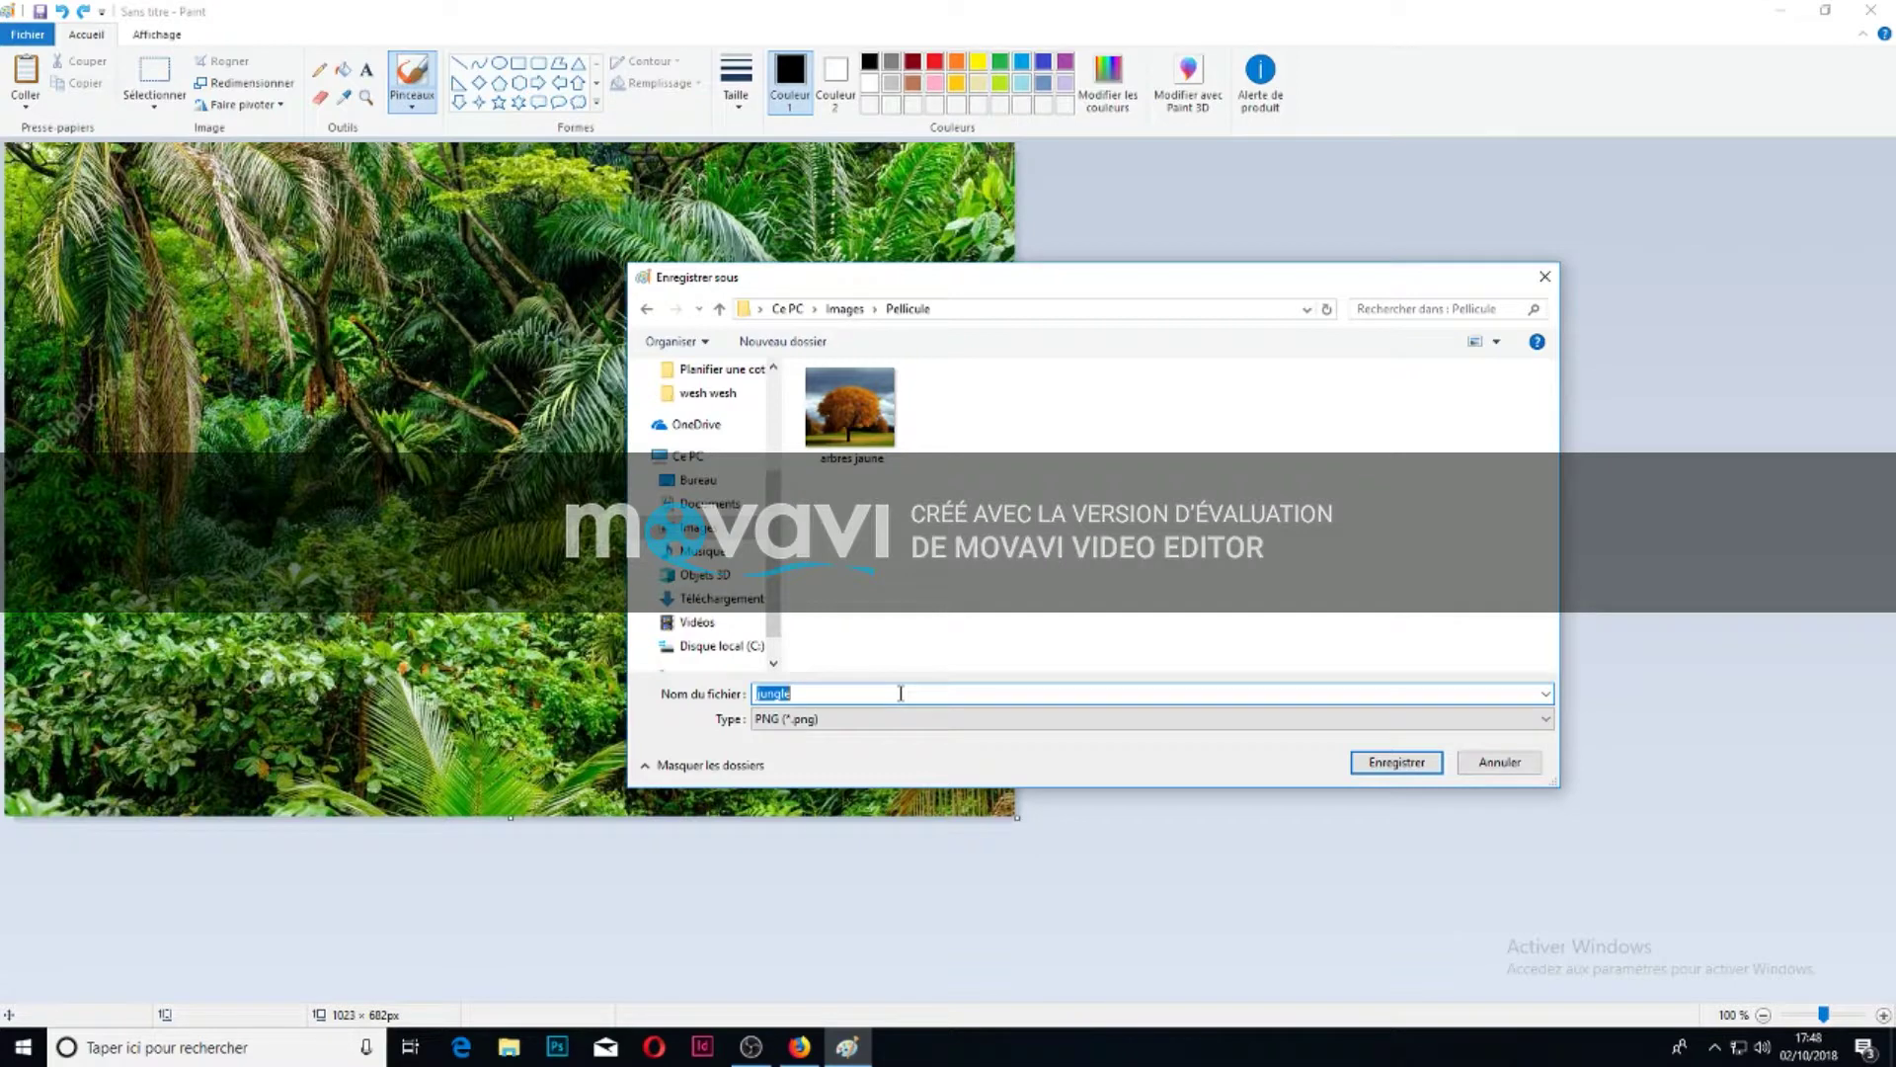
pyautogui.click(1396, 763)
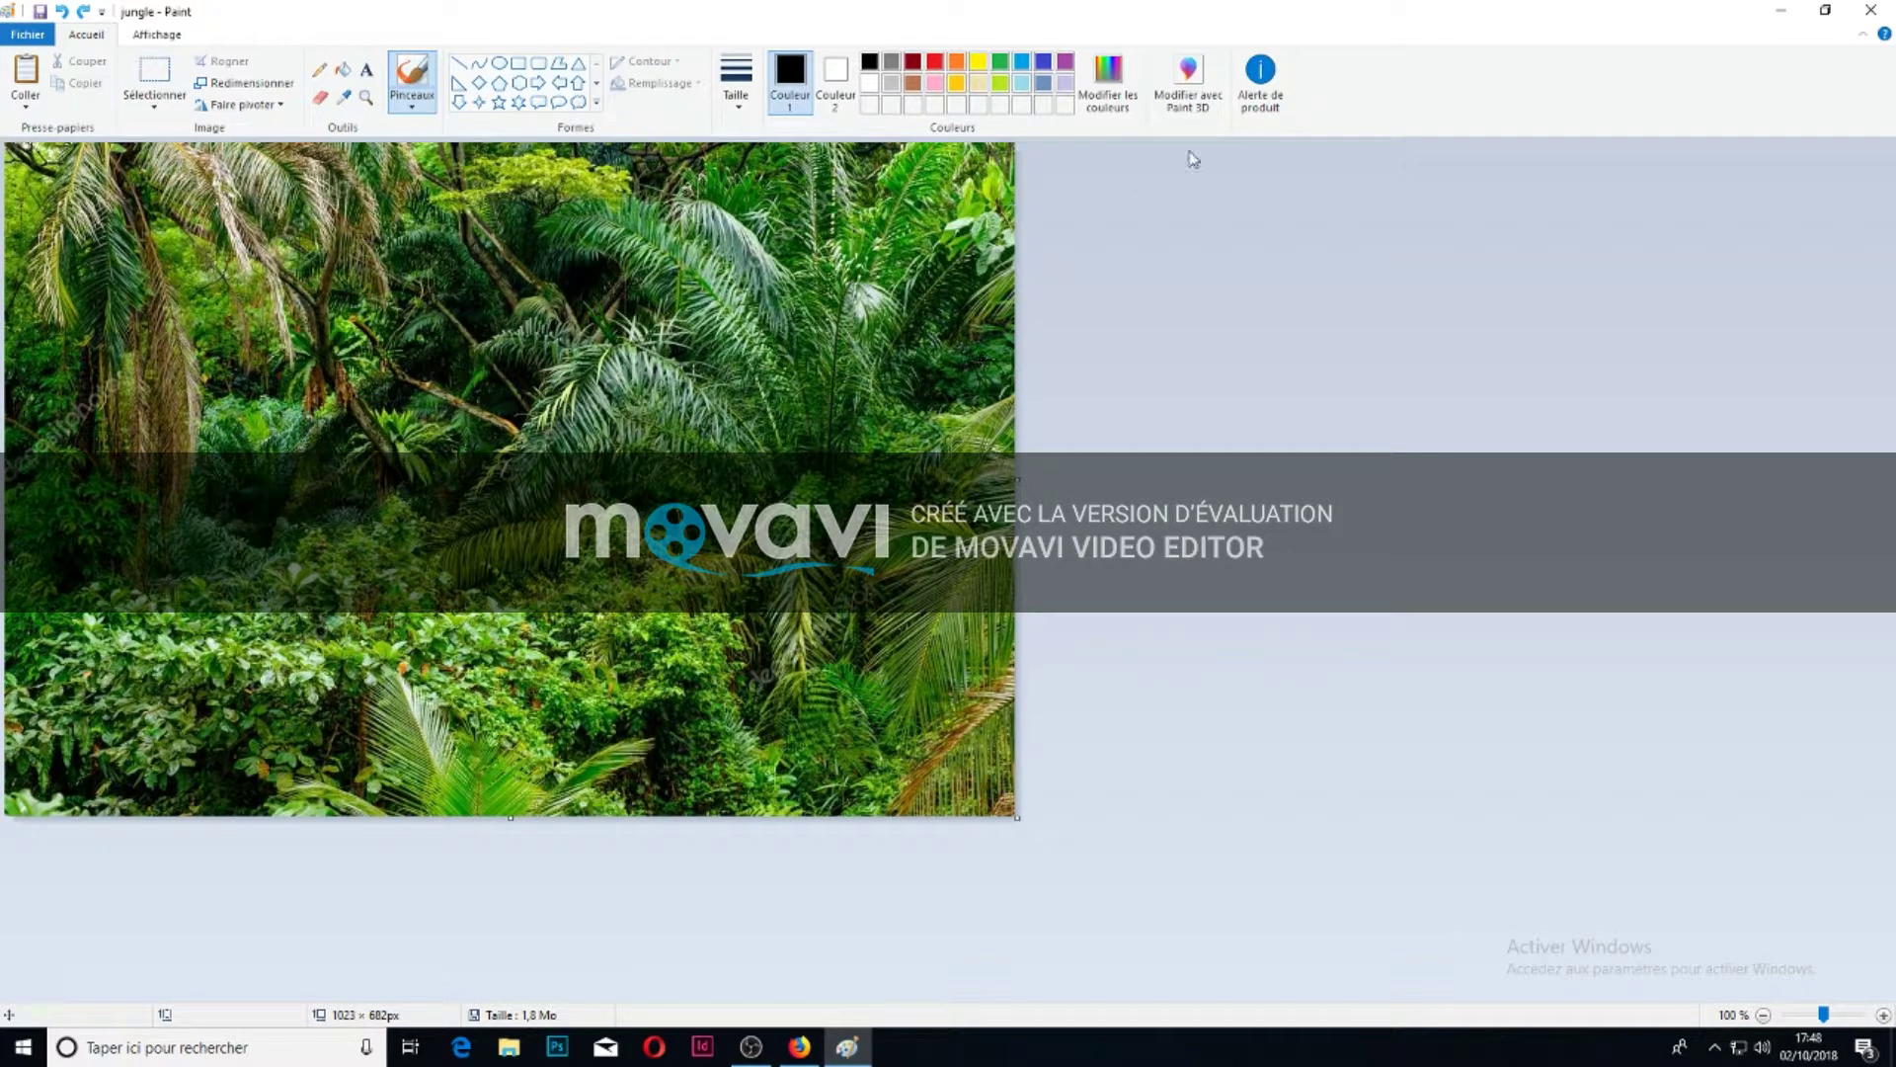
pyautogui.click(1870, 11)
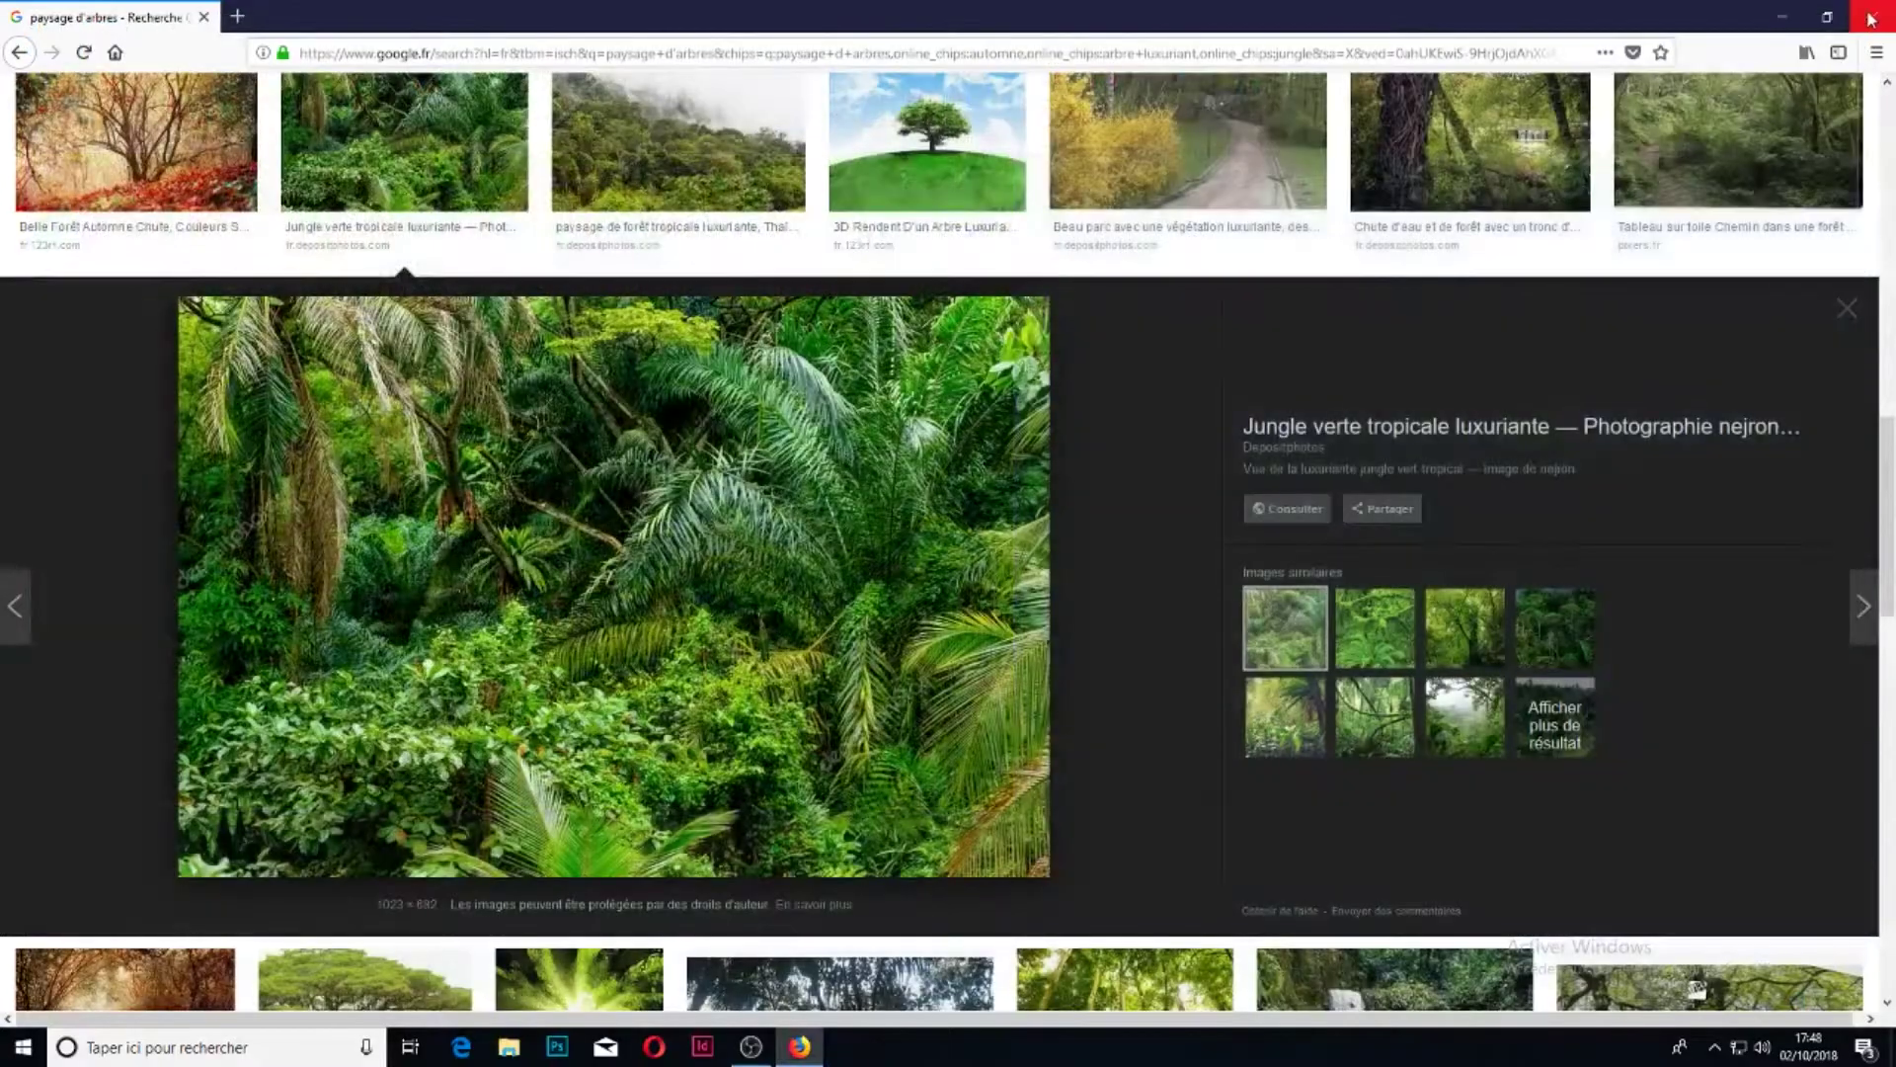
# - Switch to File Explorer, open the Pellicule folder inside Images and maximize the window to view the saved pictures
pyautogui.click(504, 1047)
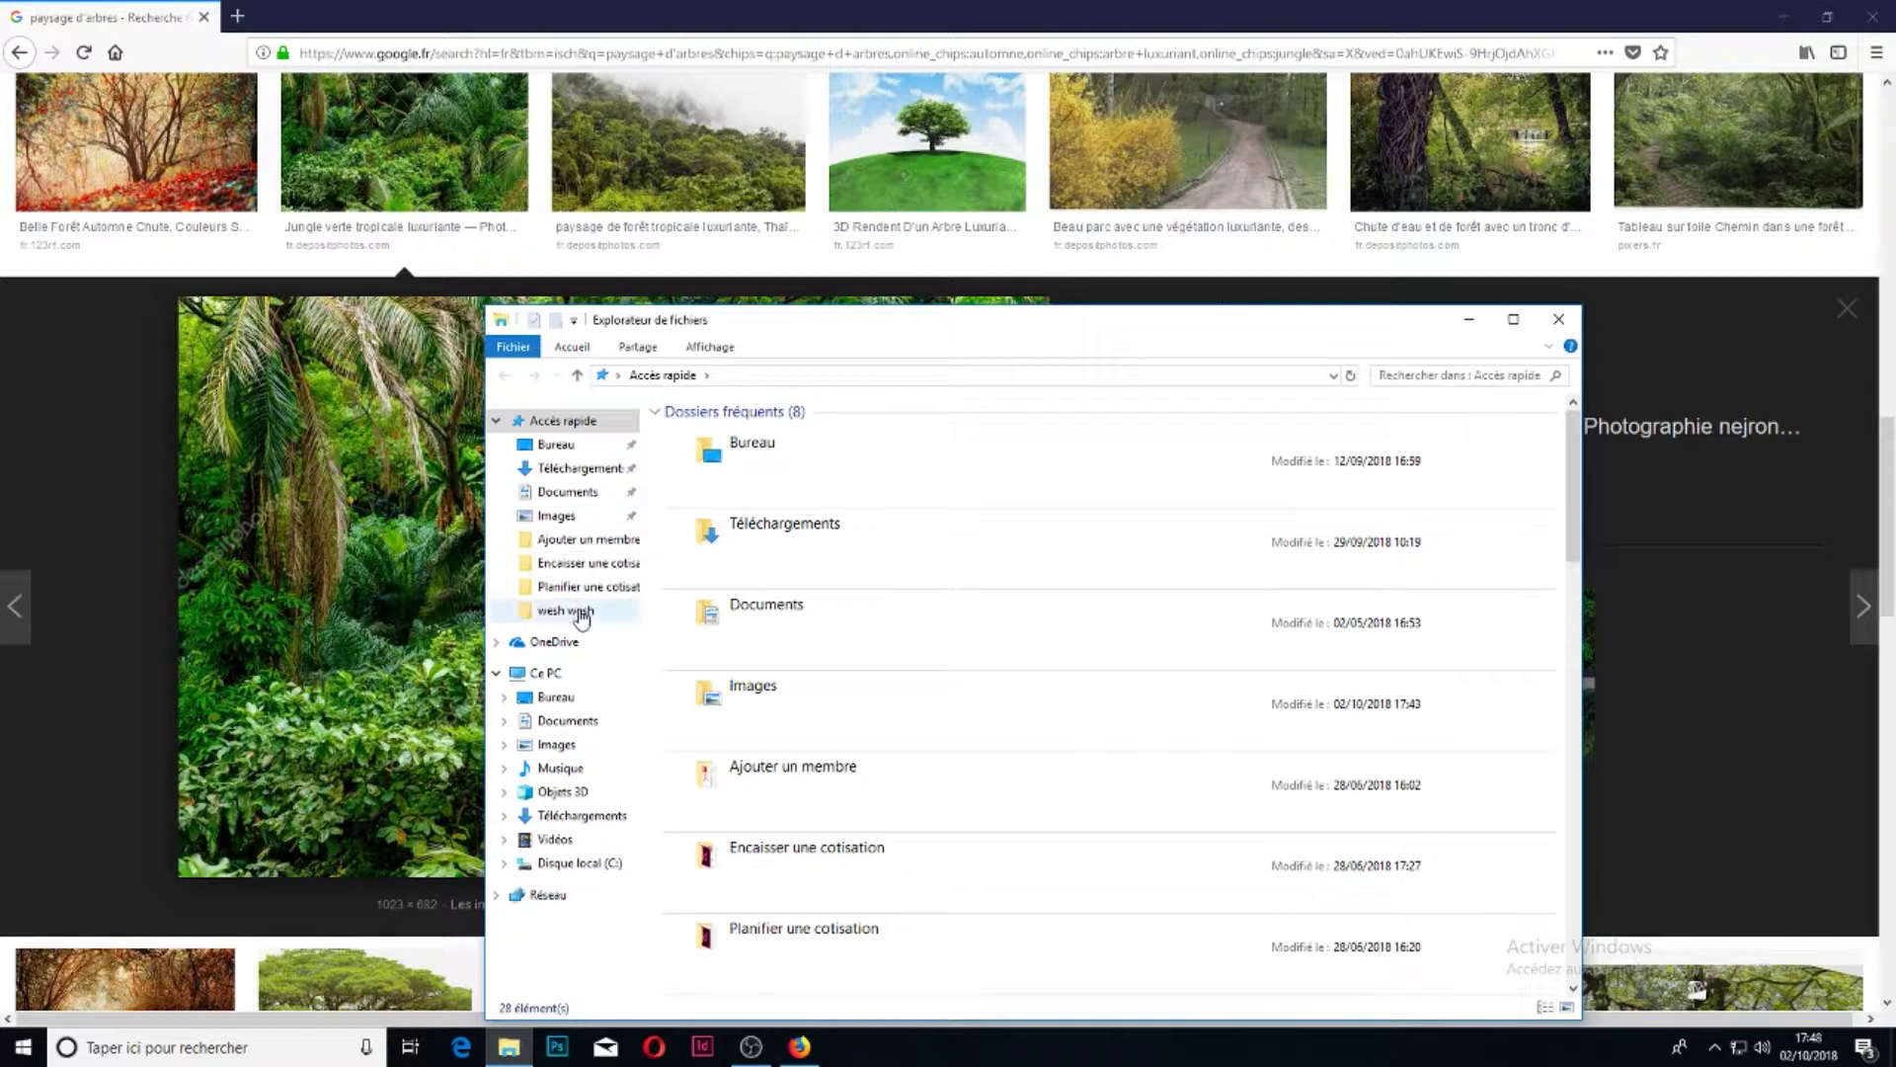
pyautogui.click(556, 445)
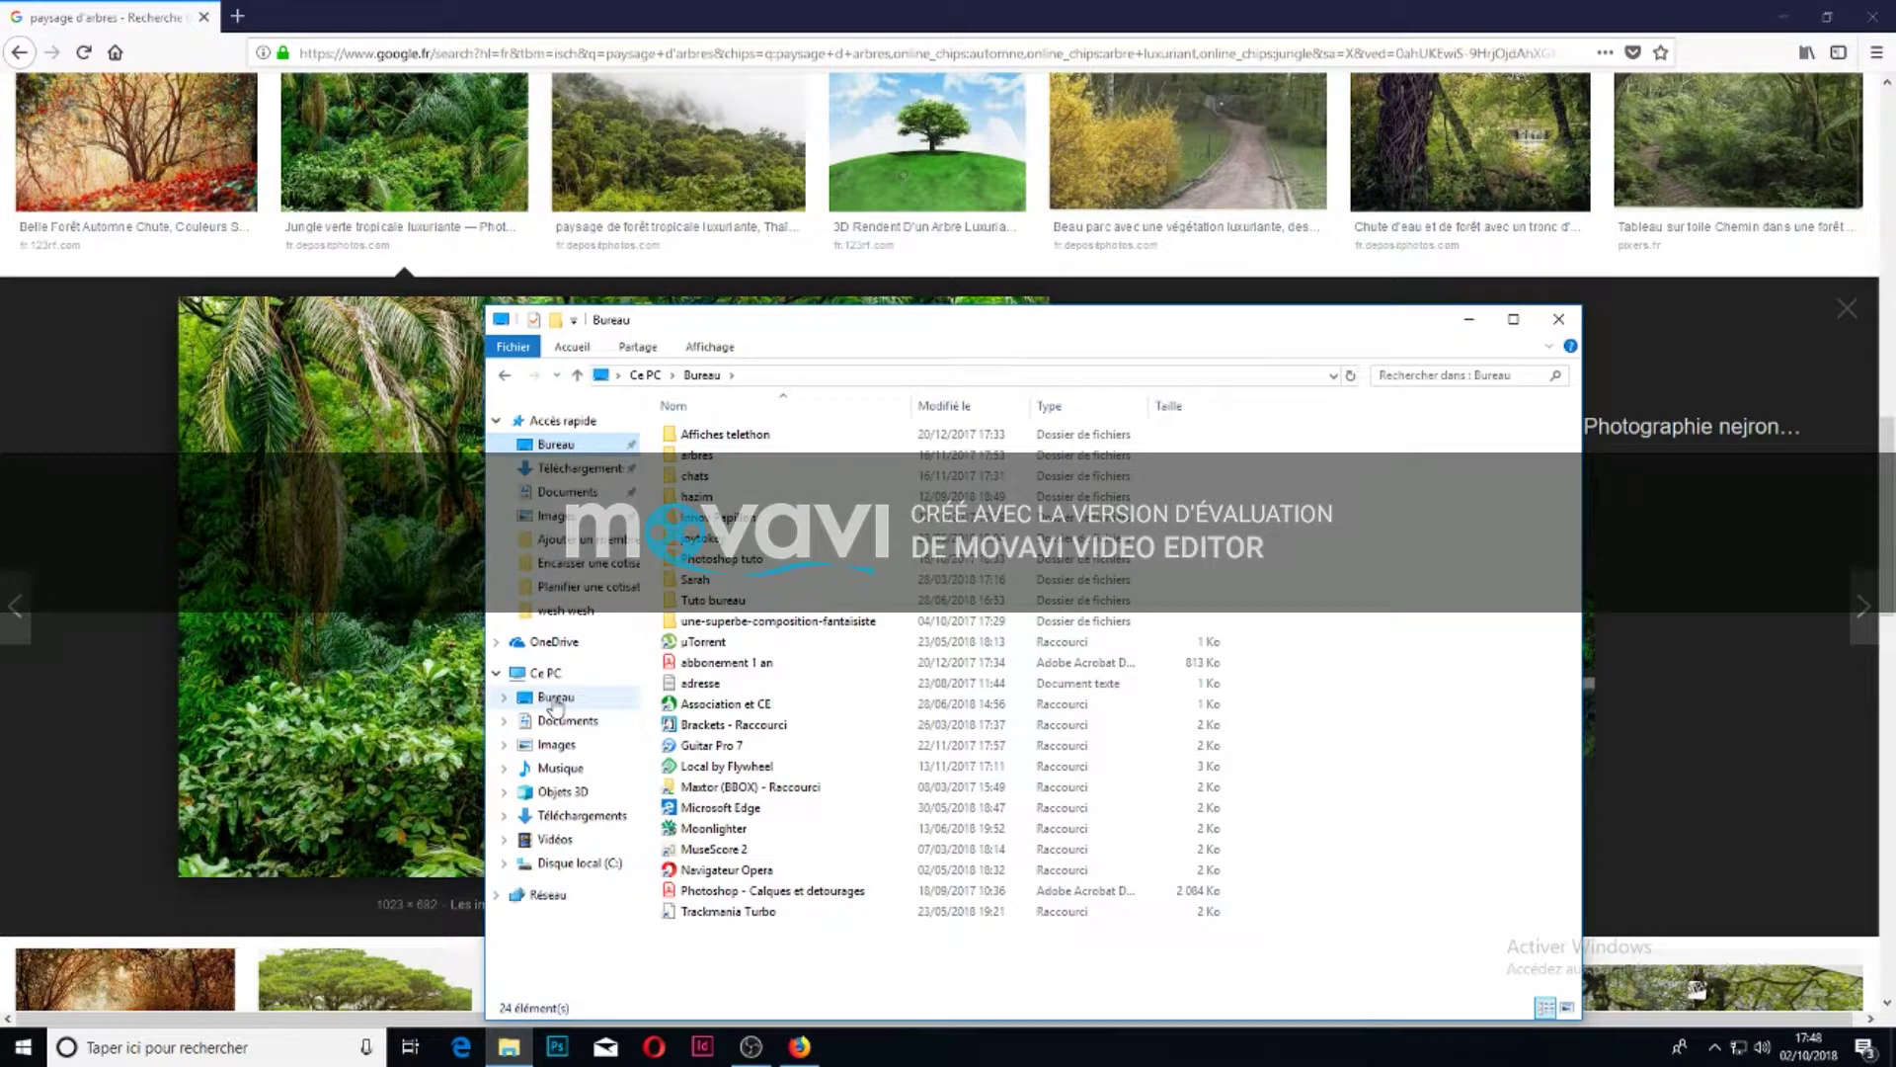
pyautogui.click(553, 745)
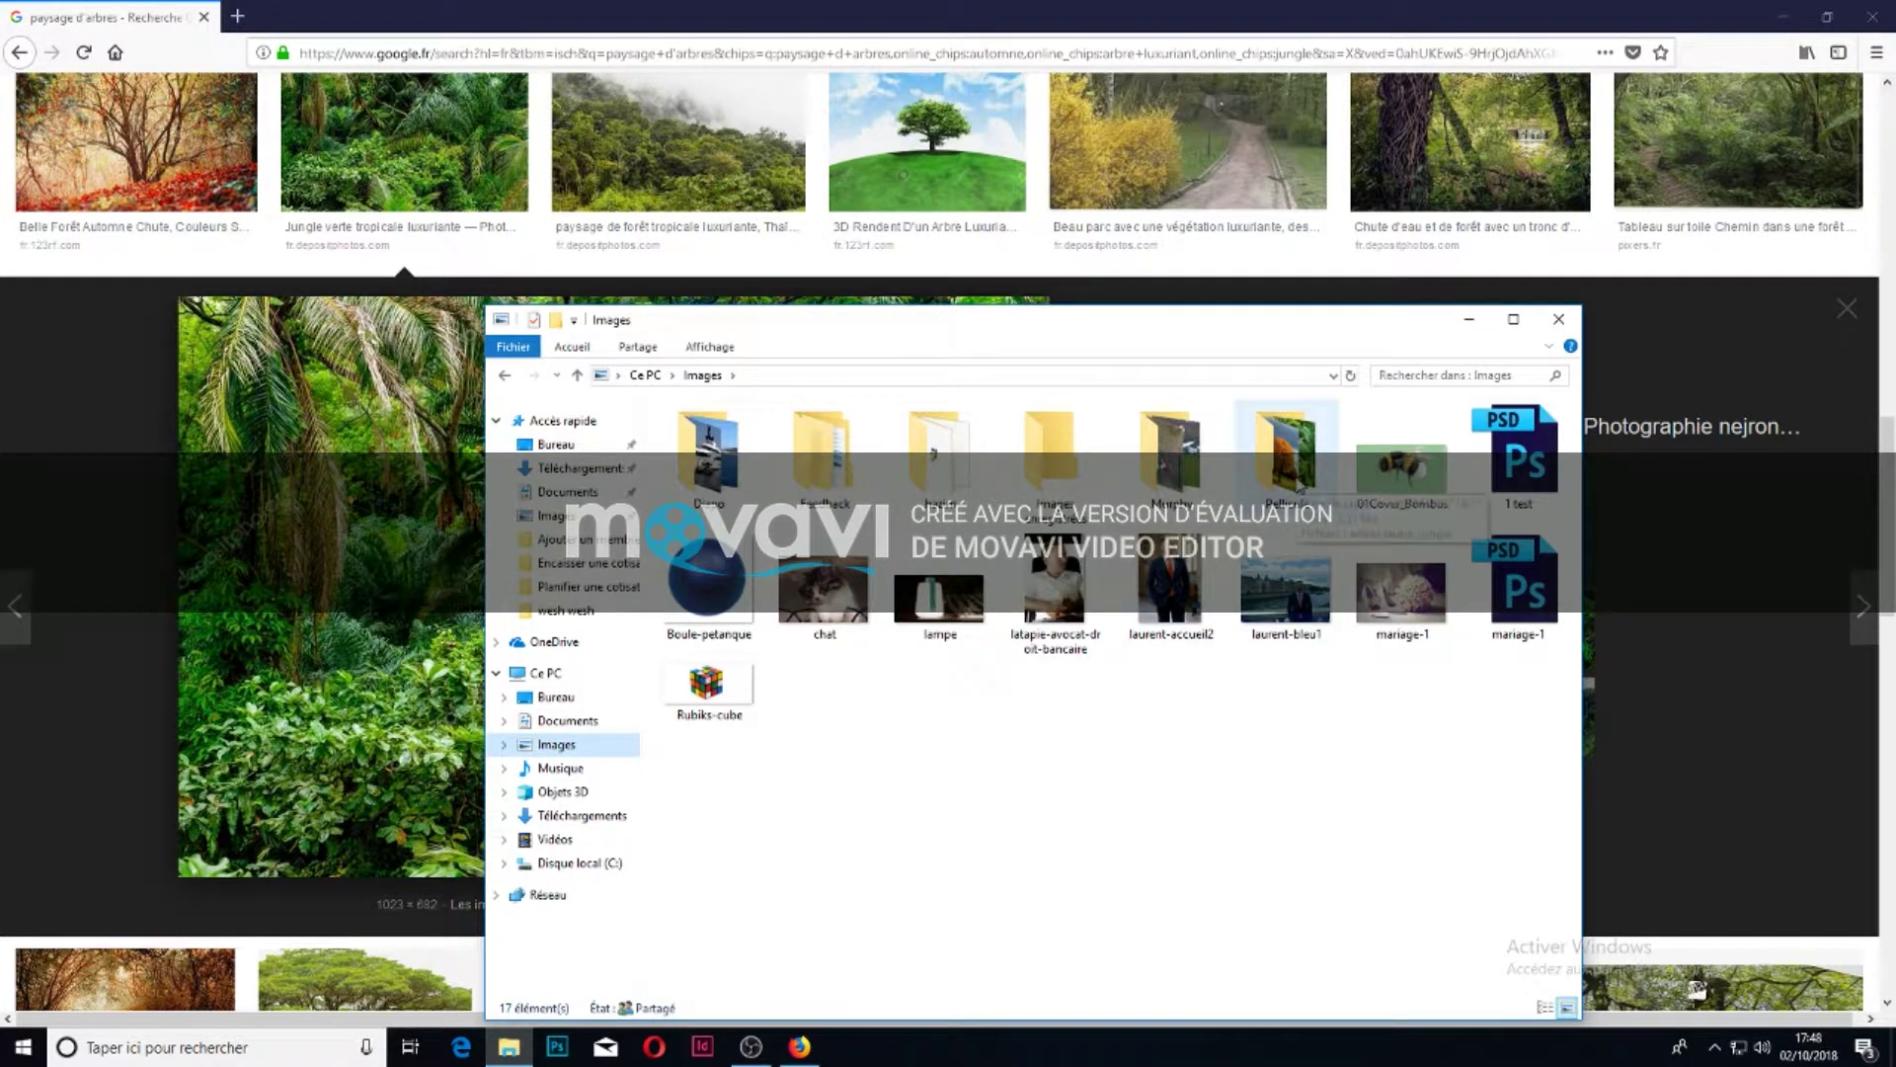
pyautogui.doubleClick(1298, 487)
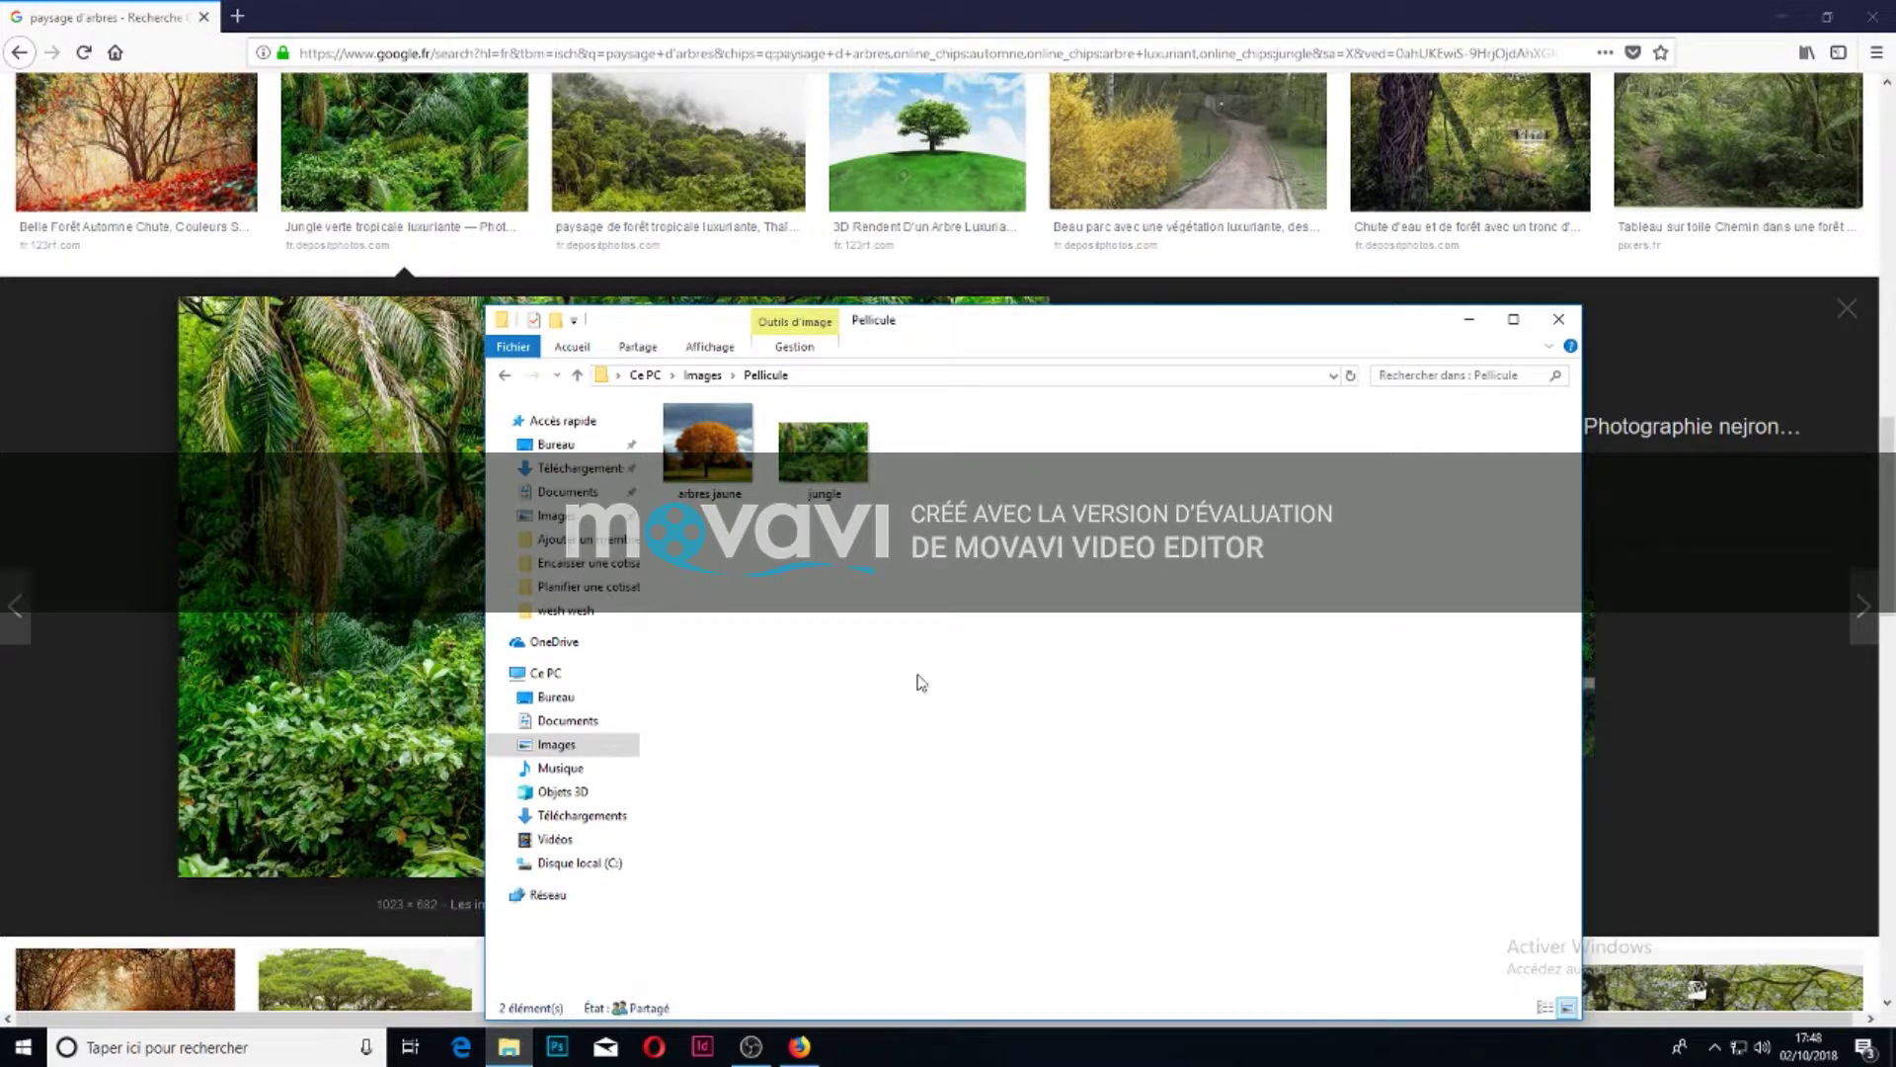
pyautogui.click(1521, 321)
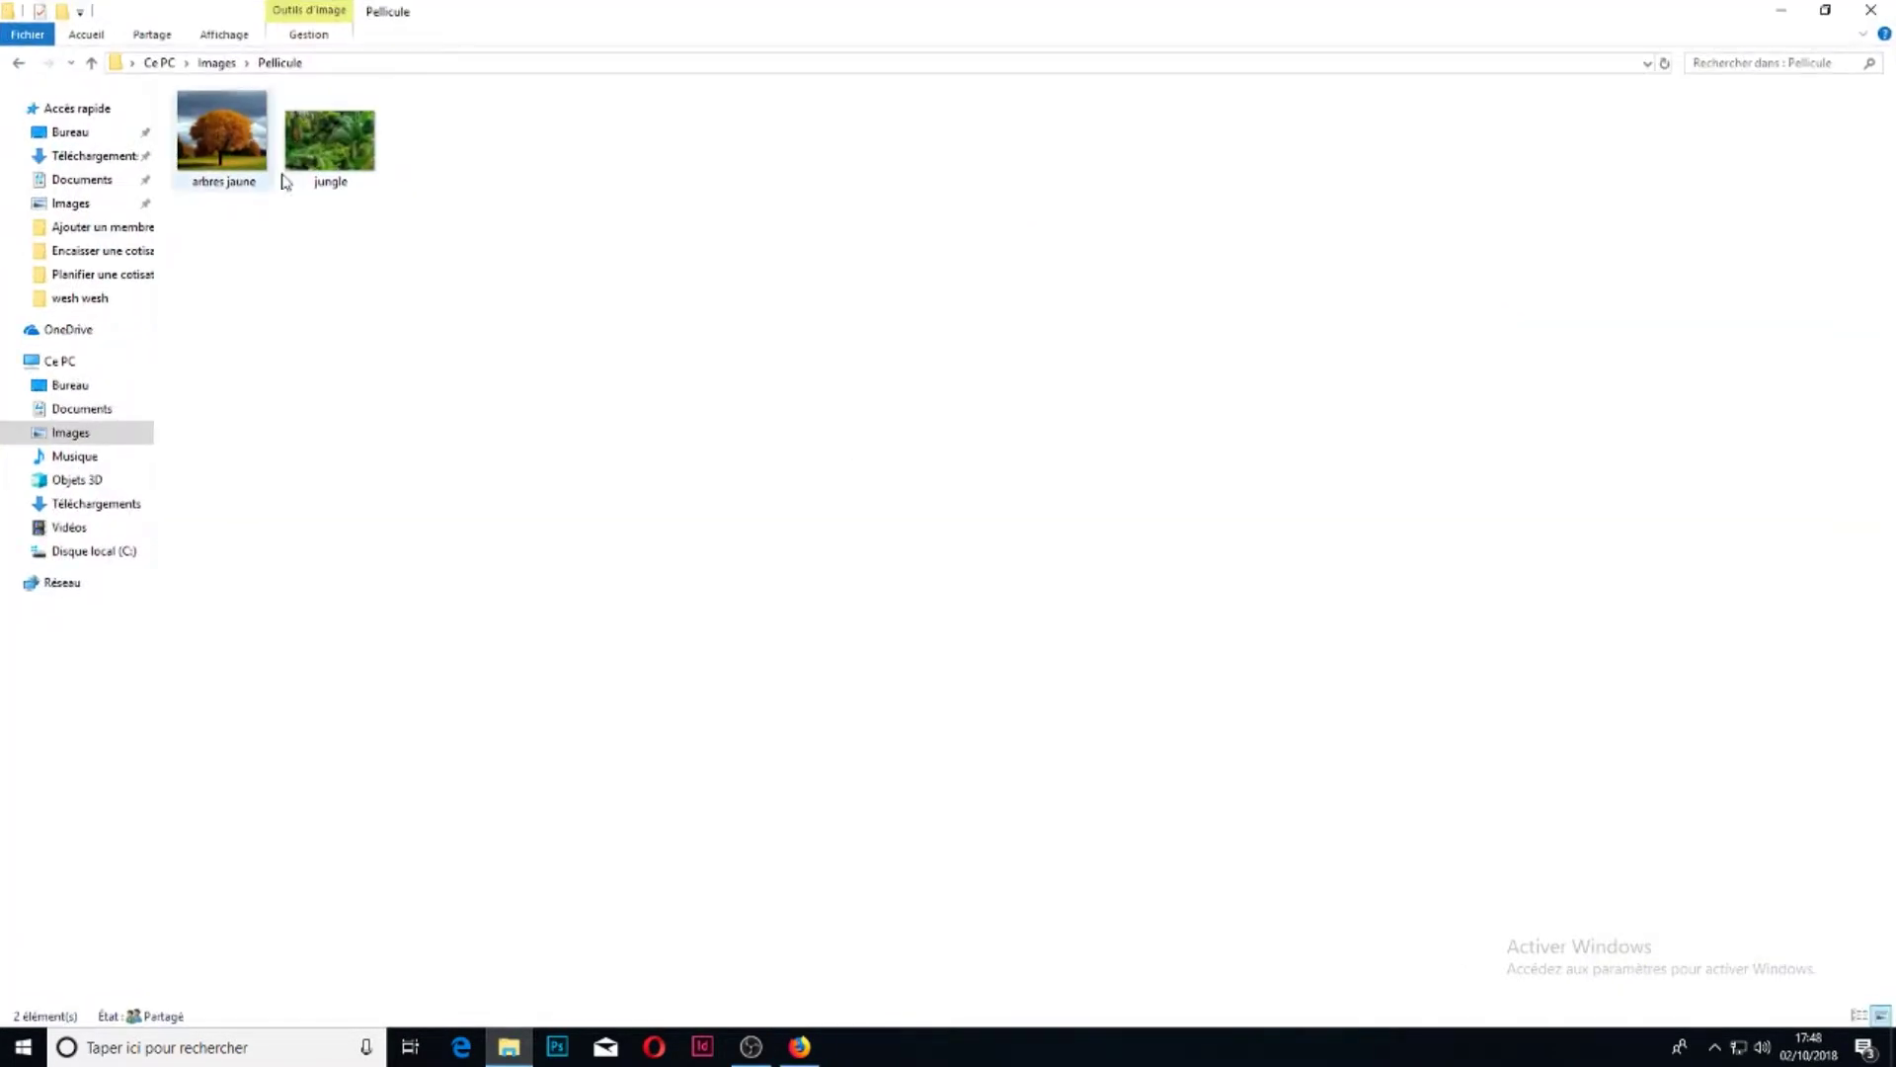